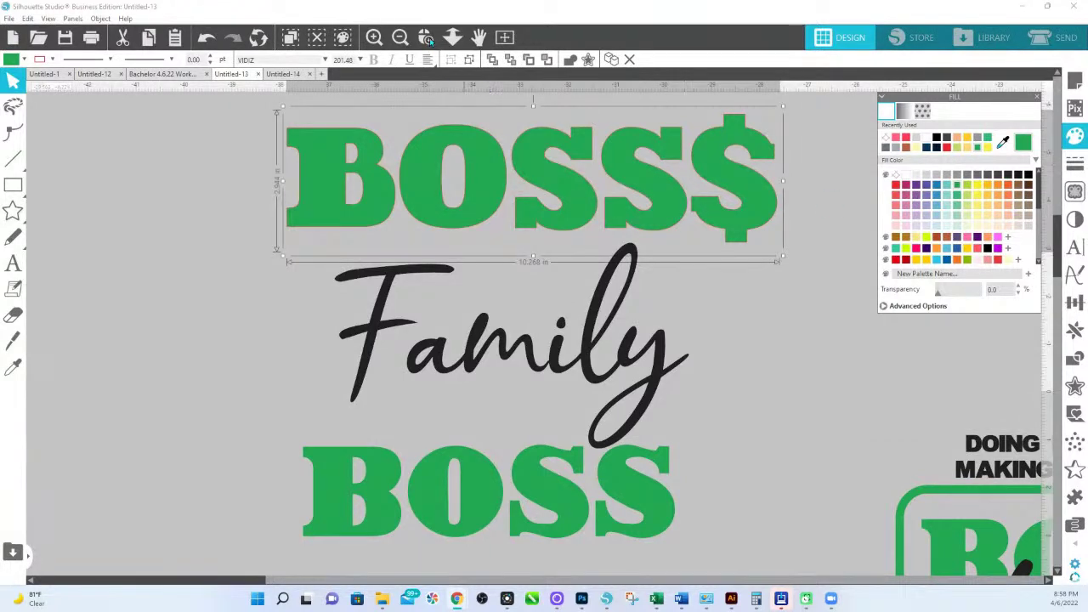
Step: Show the text style of the word Family and copy its font name, Cristalistic Script
{"action": "left_click", "coordinate": [452, 37]}
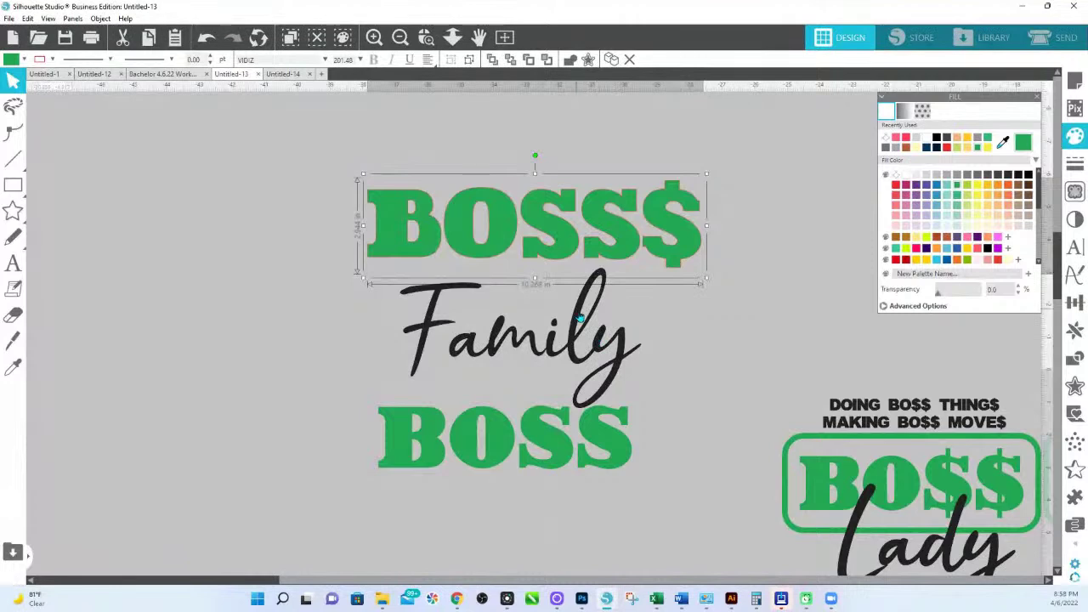
{"action": "left_click", "coordinate": [576, 314]}
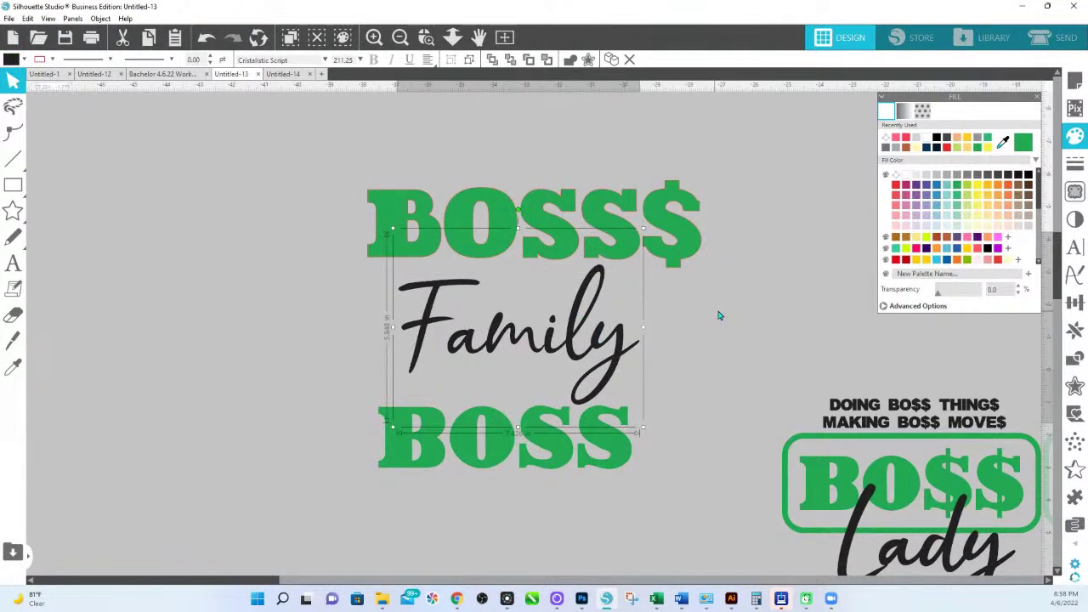
{"action": "key", "text": "ctrl+t"}
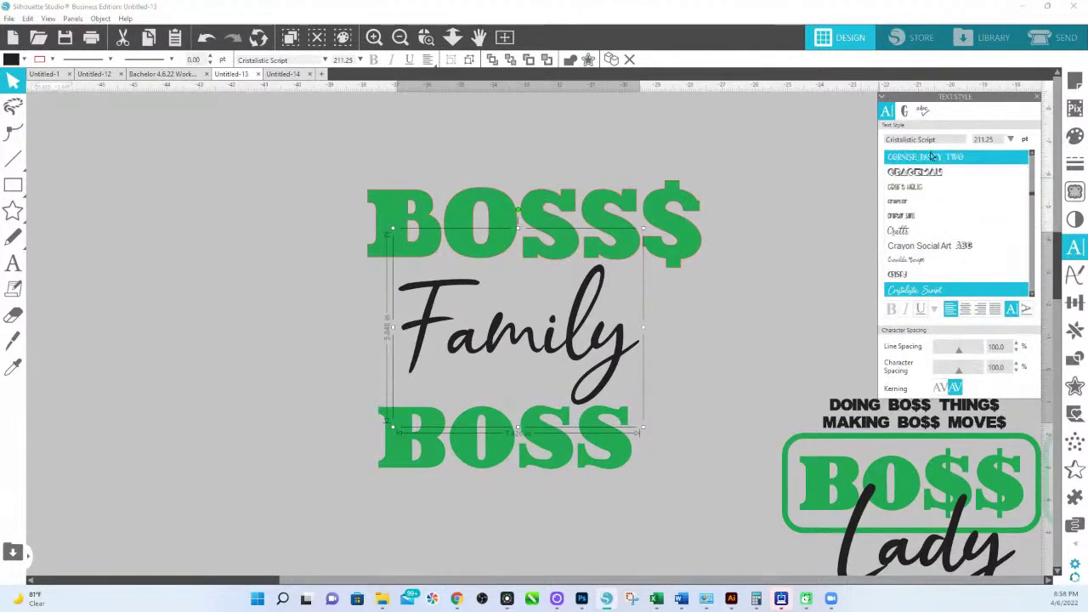
{"action": "left_click_drag", "start_coordinate": [939, 140], "coordinate": [870, 144]}
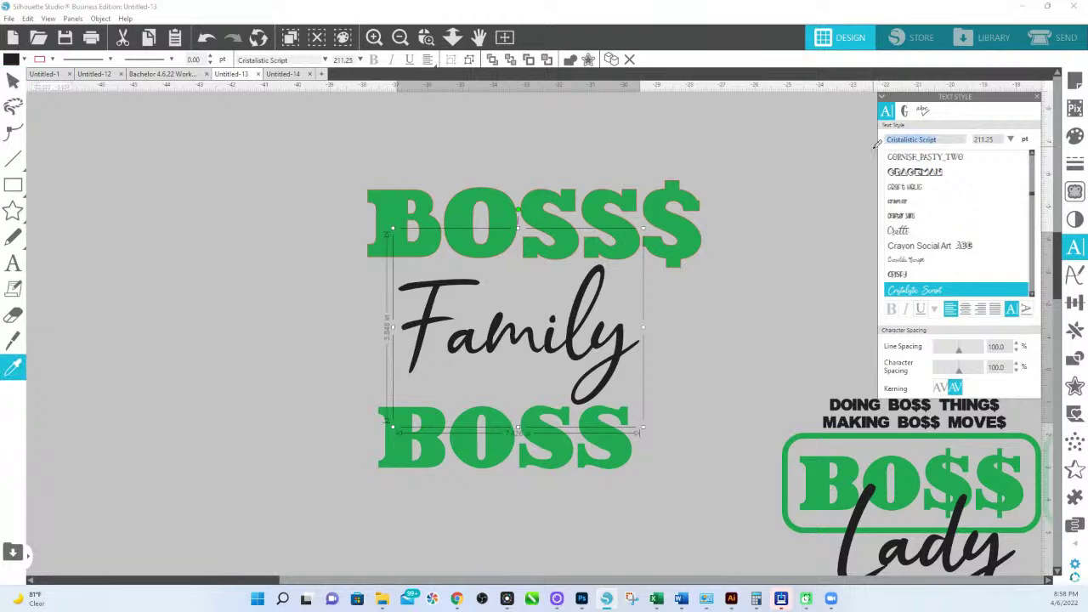
Step: Duplicate the green BOSSS$ text above the original and replace the copy's wording with the copied font name Cristalistic Script
{"action": "left_click", "coordinate": [670, 198]}
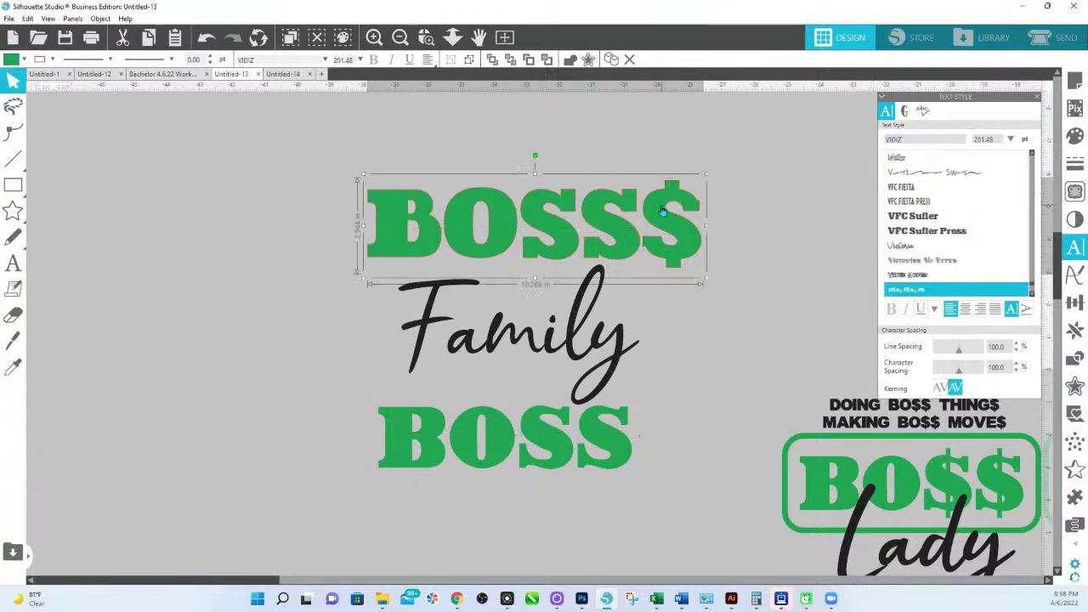
{"action": "key", "text": "ctrl+d"}
{"action": "left_click_drag", "start_coordinate": [670, 197], "coordinate": [672, 125]}
{"action": "double_click", "coordinate": [672, 125]}
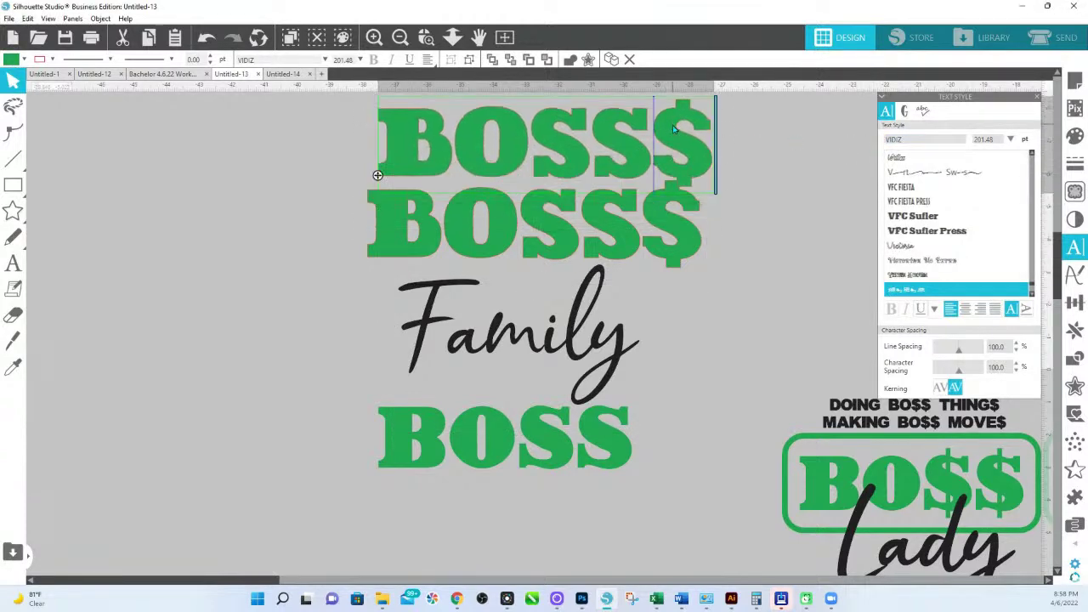
{"action": "key", "text": "ctrl+a"}
{"action": "key", "text": "ctrl+v"}
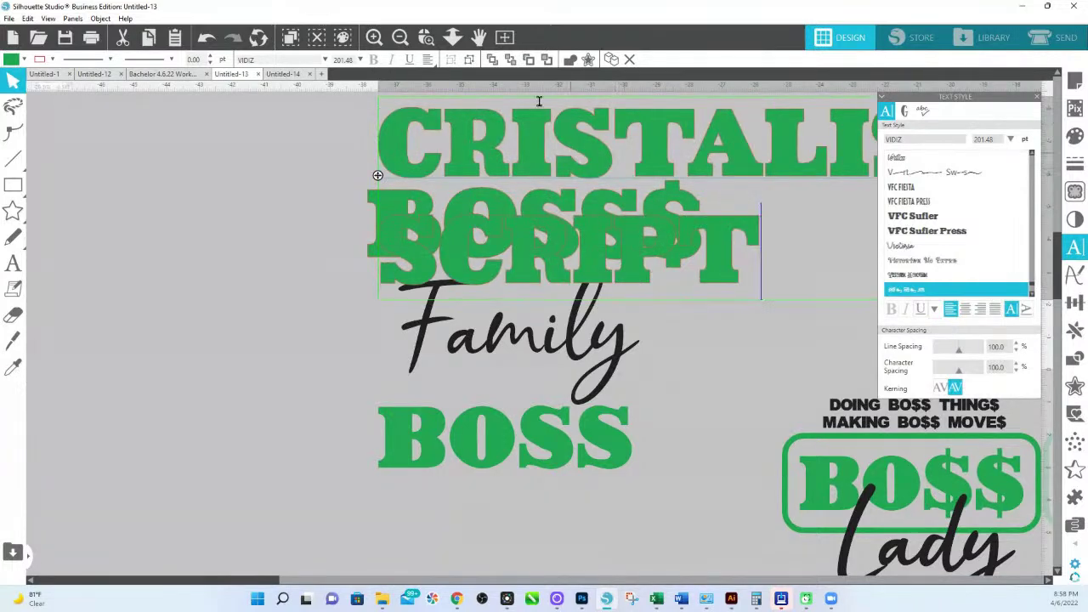
{"action": "key", "text": "Escape"}
Step: Move the two-line CRISTALISTIC SCRIPT text up into the empty area above the BOSSS$ design
{"action": "scroll", "coordinate": [377, 175], "scroll_direction": "down", "scroll_amount": 3}
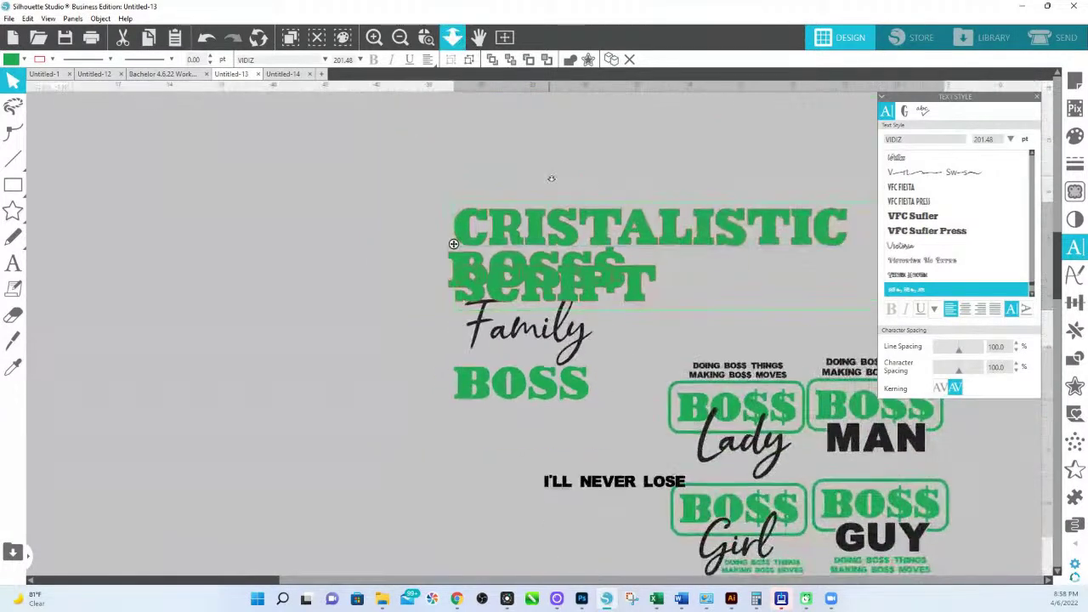
{"action": "left_click", "coordinate": [680, 212]}
{"action": "left_click_drag", "start_coordinate": [680, 212], "coordinate": [539, 156]}
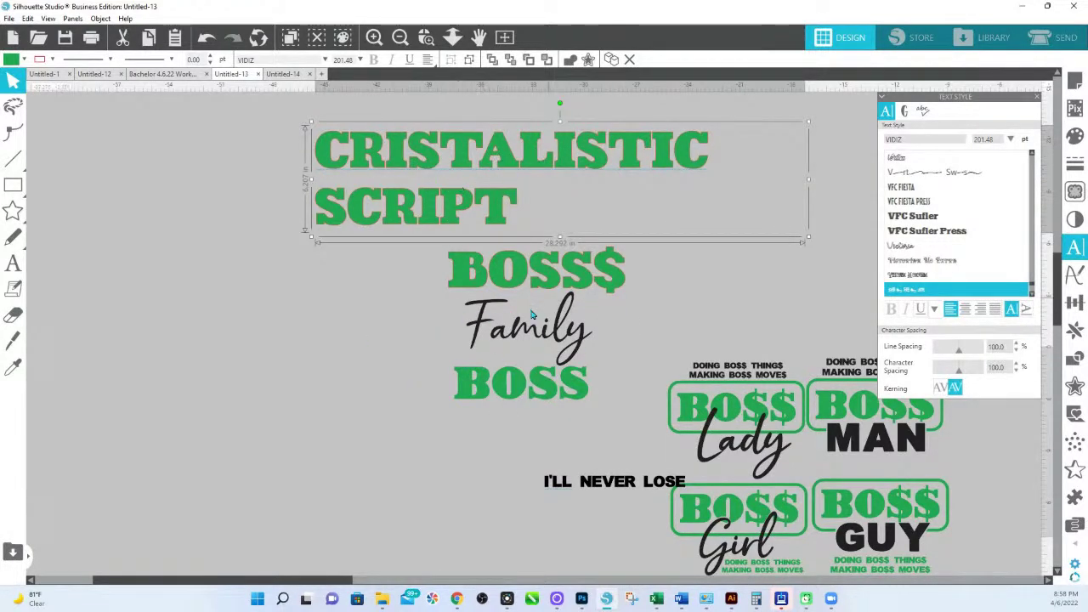
Step: Copy the I'LL NEVER LOSE text to the empty area beside Family, change the copy to its font name DABRE and enlarge it
{"action": "left_click", "coordinate": [610, 482]}
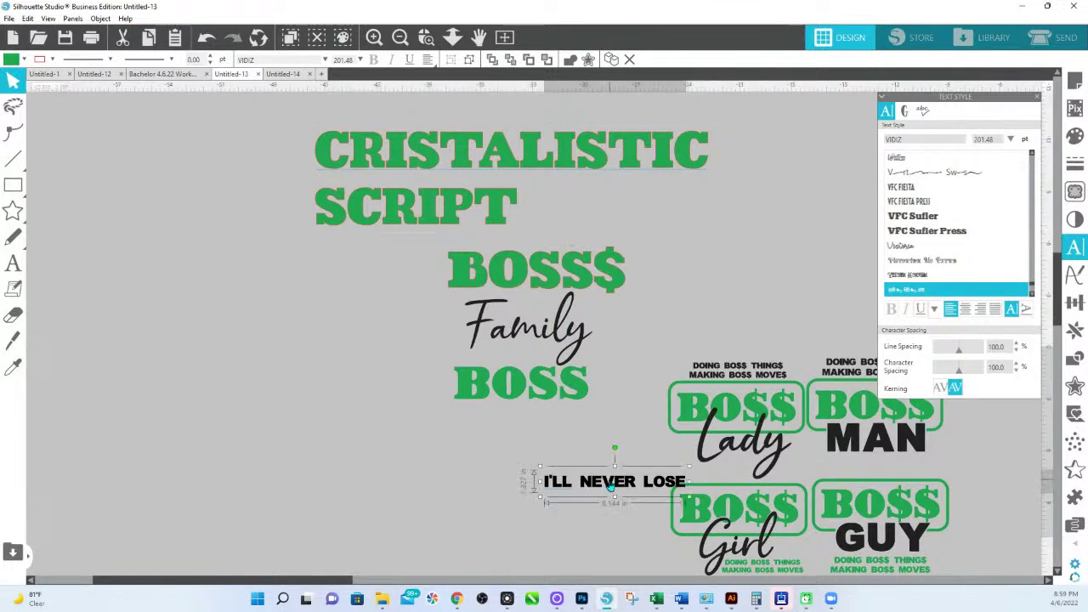
{"action": "left_click", "coordinate": [908, 139]}
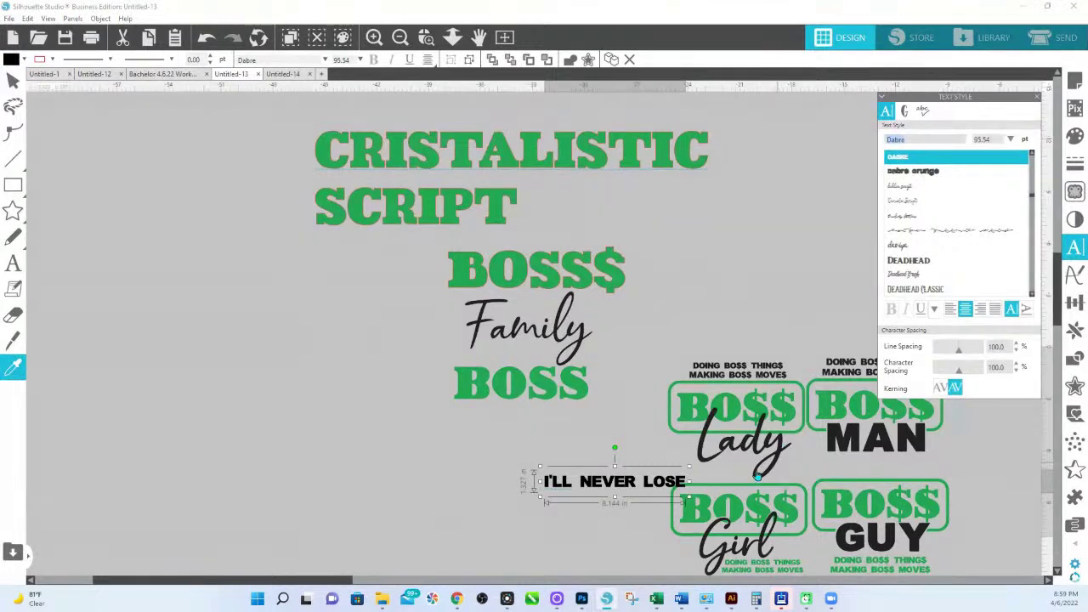
{"action": "left_click_drag", "start_coordinate": [627, 487], "coordinate": [316, 298]}
{"action": "double_click", "coordinate": [320, 295]}
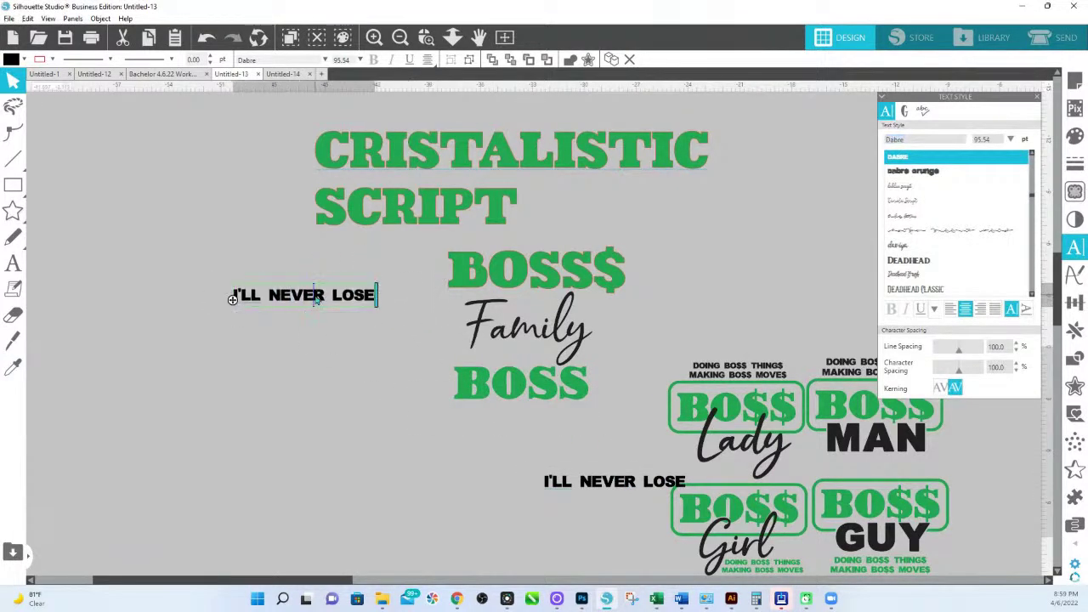
{"action": "type", "text": "DABRE"}
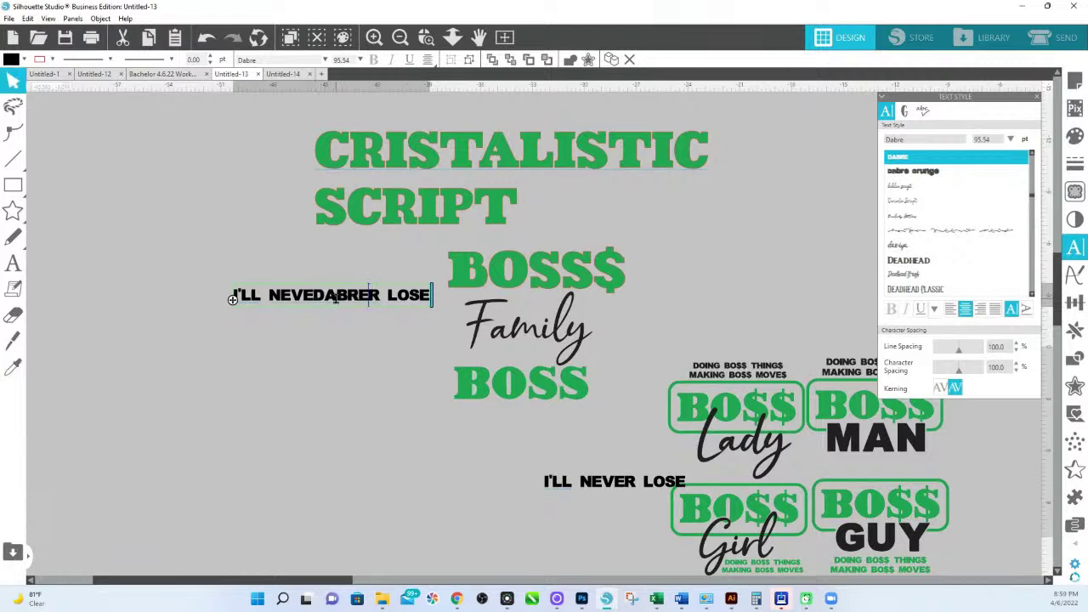
{"action": "key", "text": "ctrl+a"}
{"action": "type", "text": "DABRE"}
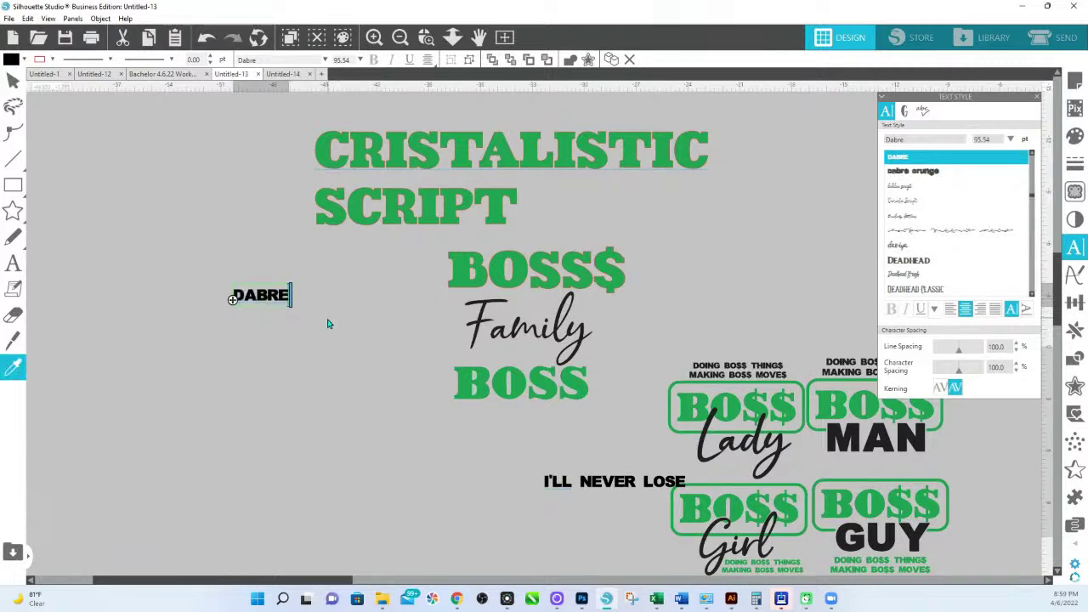
{"action": "key", "text": "Escape"}
{"action": "left_click_drag", "start_coordinate": [292, 312], "coordinate": [414, 413]}
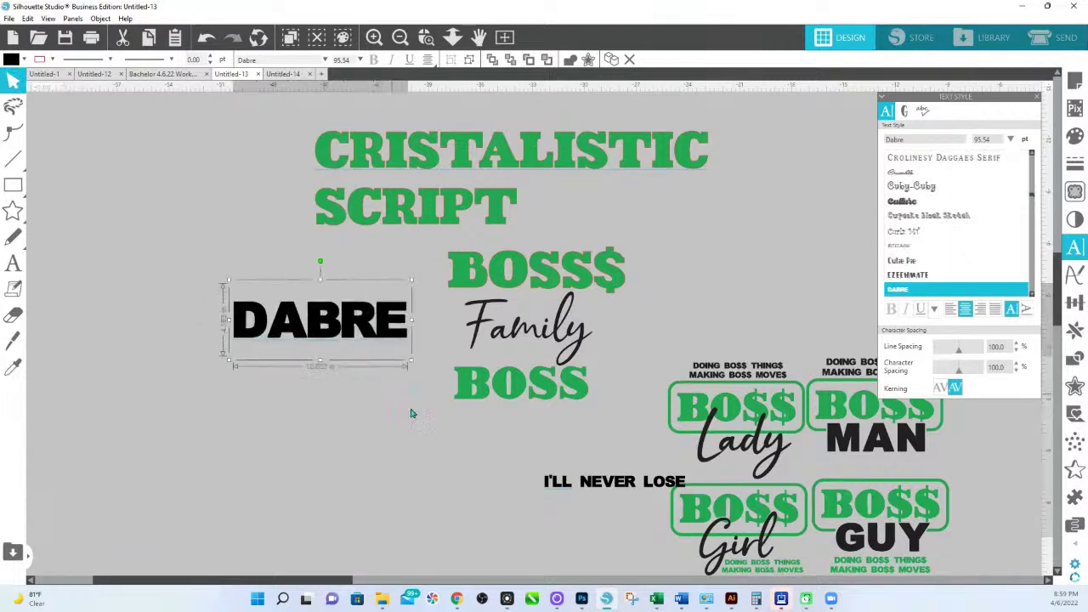
Step: Restyle the CRISTALISTIC SCRIPT label with the Family text's font and black colour, and place it directly above the DABRE label
{"action": "left_click", "coordinate": [556, 338]}
{"action": "left_click", "coordinate": [503, 167]}
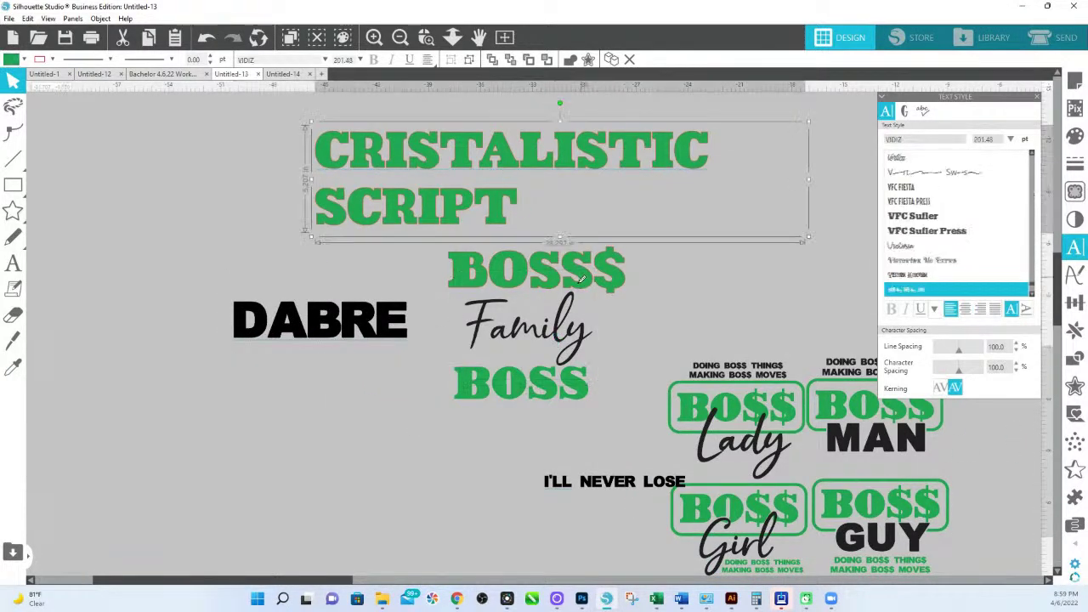
{"action": "left_click_drag", "start_coordinate": [459, 170], "coordinate": [311, 217]}
{"action": "left_click_drag", "start_coordinate": [321, 313], "coordinate": [317, 245]}
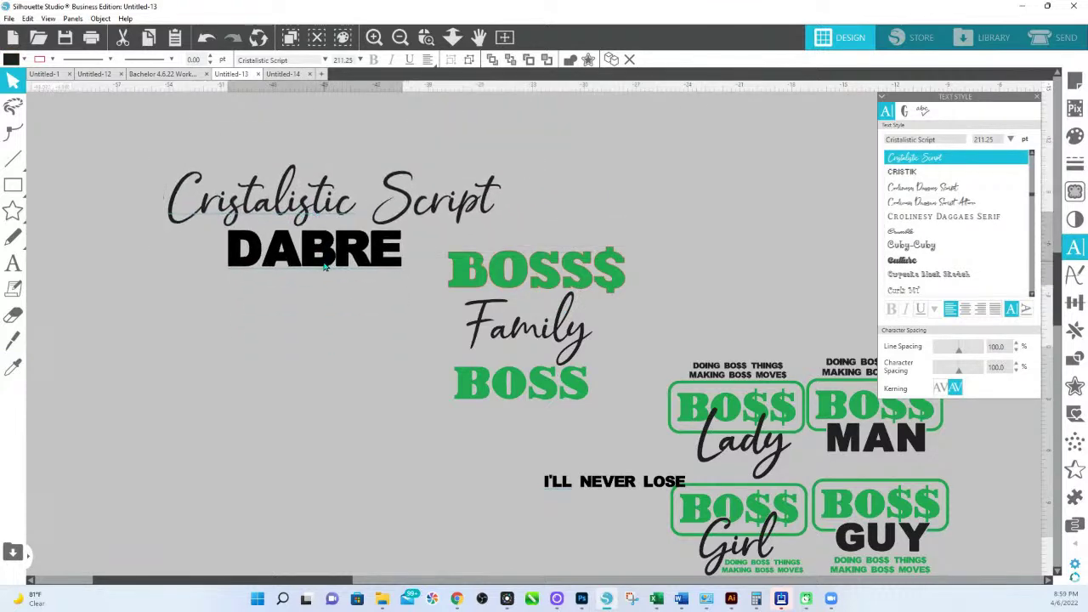
{"action": "left_click", "coordinate": [425, 332]}
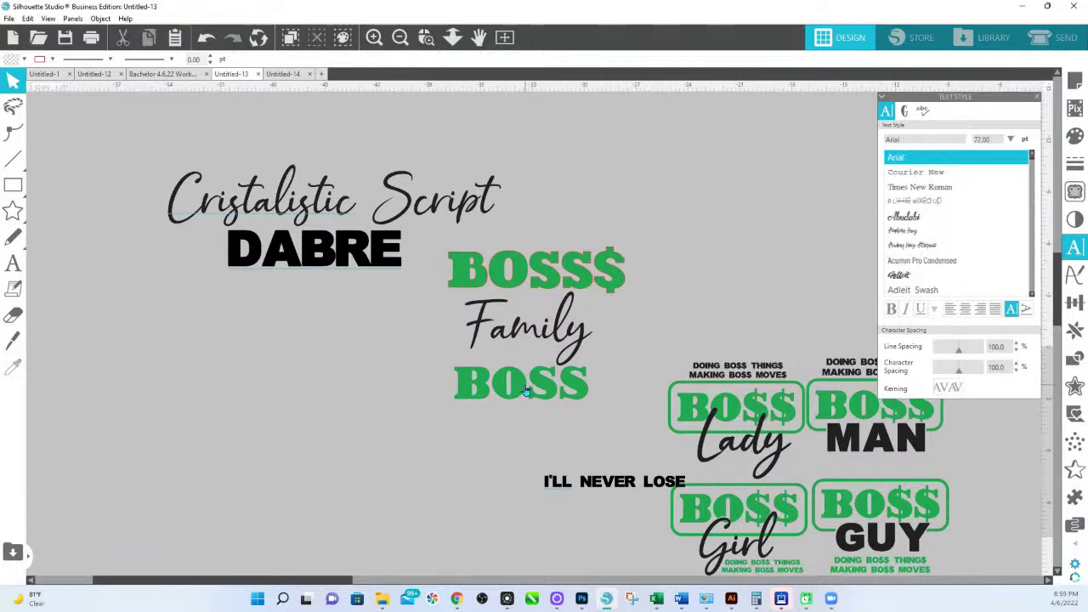
Step: Move the BOSSS$, Family and BOSS texts together slightly down the page
{"action": "left_click_drag", "start_coordinate": [612, 434], "coordinate": [436, 240]}
{"action": "left_click_drag", "start_coordinate": [524, 274], "coordinate": [528, 305]}
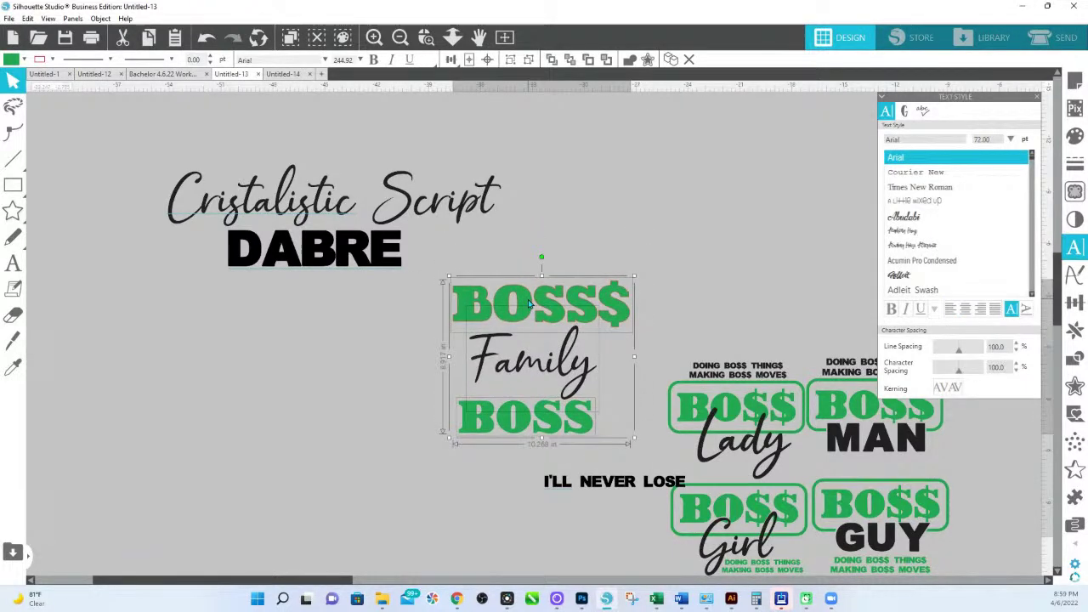
{"action": "left_click", "coordinate": [726, 224]}
Step: Examine the BOSSS$ lettering up close, comparing the shape of the S letters with the dollar sign
{"action": "left_click", "coordinate": [574, 299]}
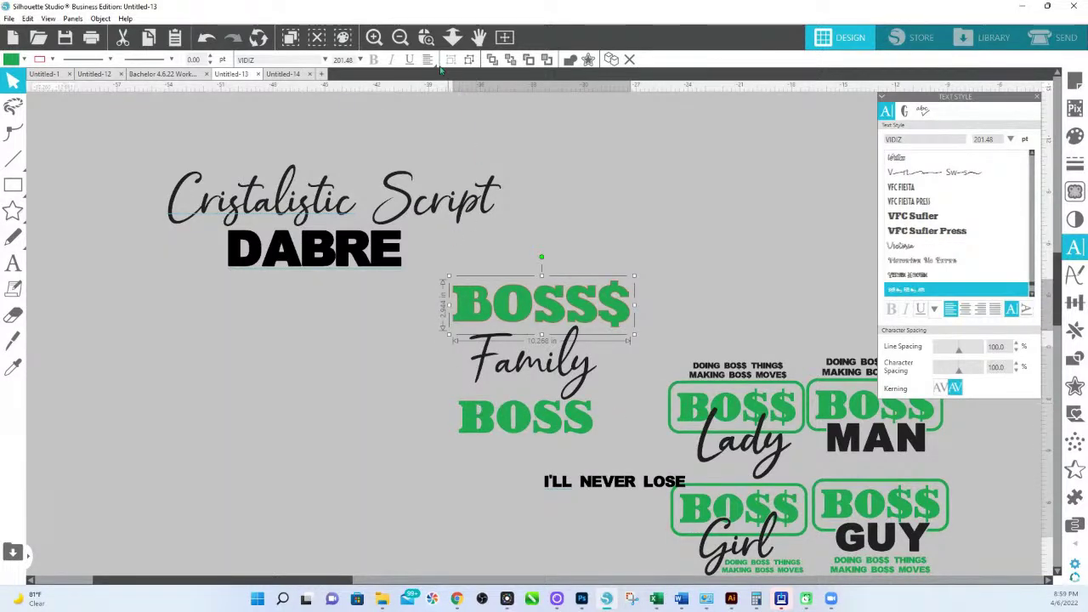
{"action": "left_click", "coordinate": [426, 37]}
{"action": "left_click_drag", "start_coordinate": [451, 260], "coordinate": [653, 335]}
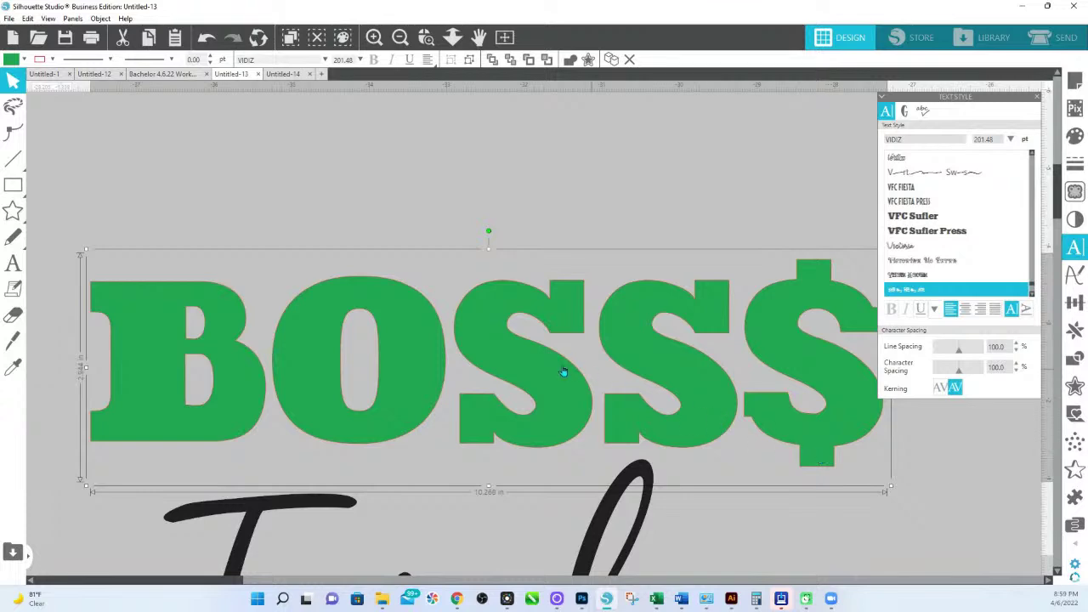
{"action": "scroll", "coordinate": [642, 238], "scroll_direction": "down", "scroll_amount": 1}
{"action": "scroll", "coordinate": [643, 240], "scroll_direction": "down", "scroll_amount": 1}
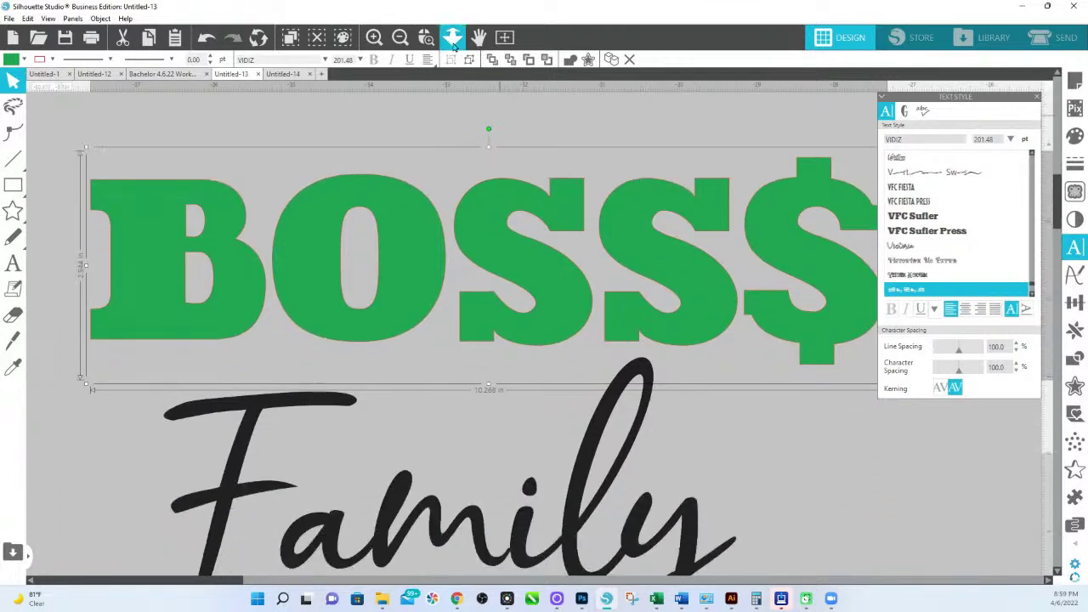
{"action": "scroll", "coordinate": [516, 234], "scroll_direction": "down", "scroll_amount": 3}
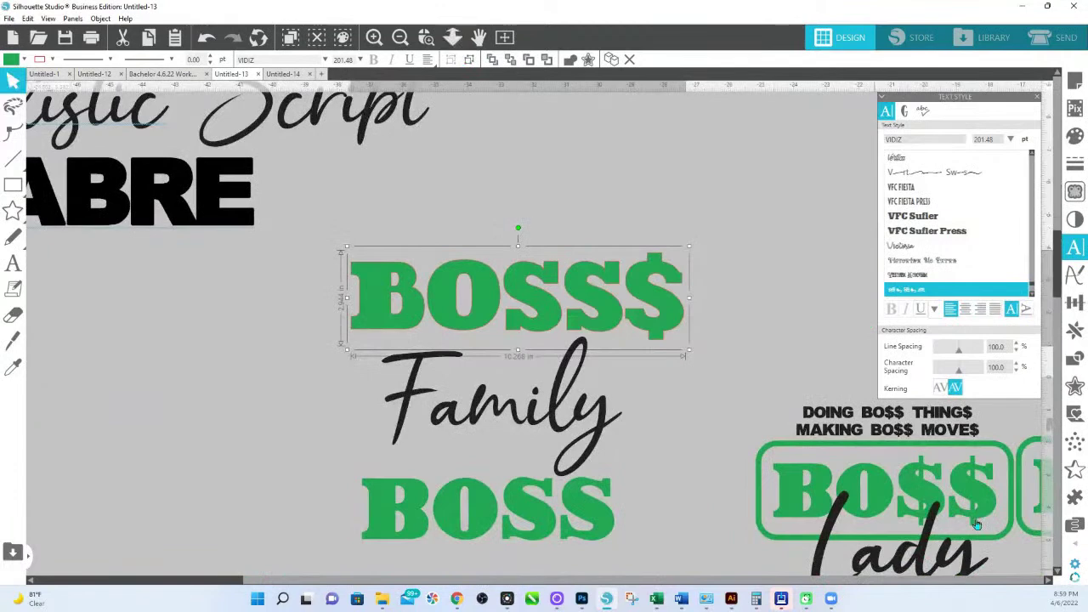
{"action": "key", "text": "Escape"}
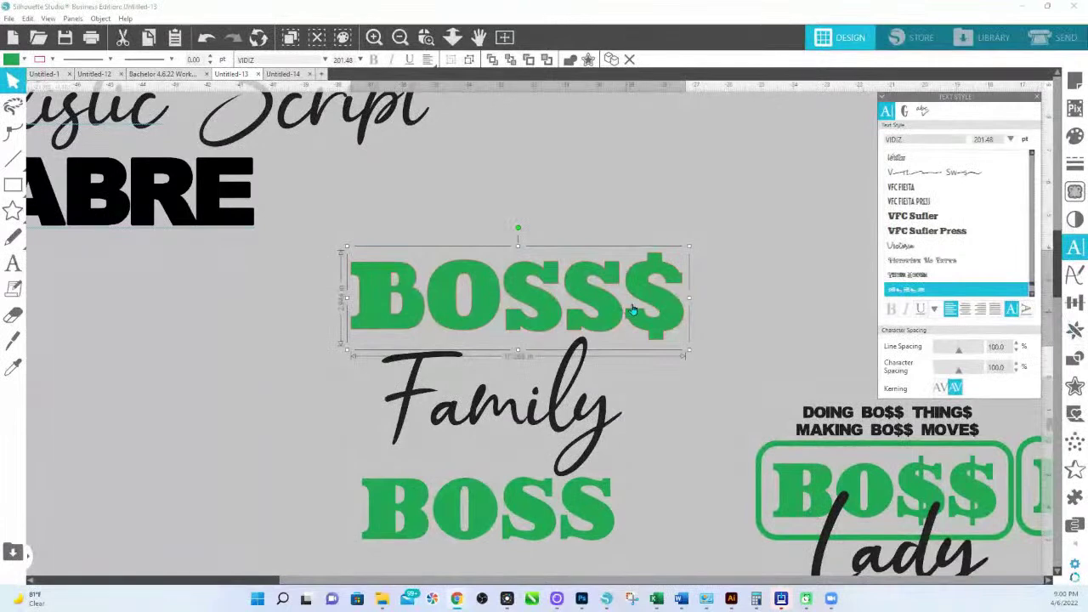
Step: Separate the stacked words by moving BOSSS$ farther up and Family down below the green BOSS text
{"action": "left_click_drag", "start_coordinate": [606, 317], "coordinate": [591, 181]}
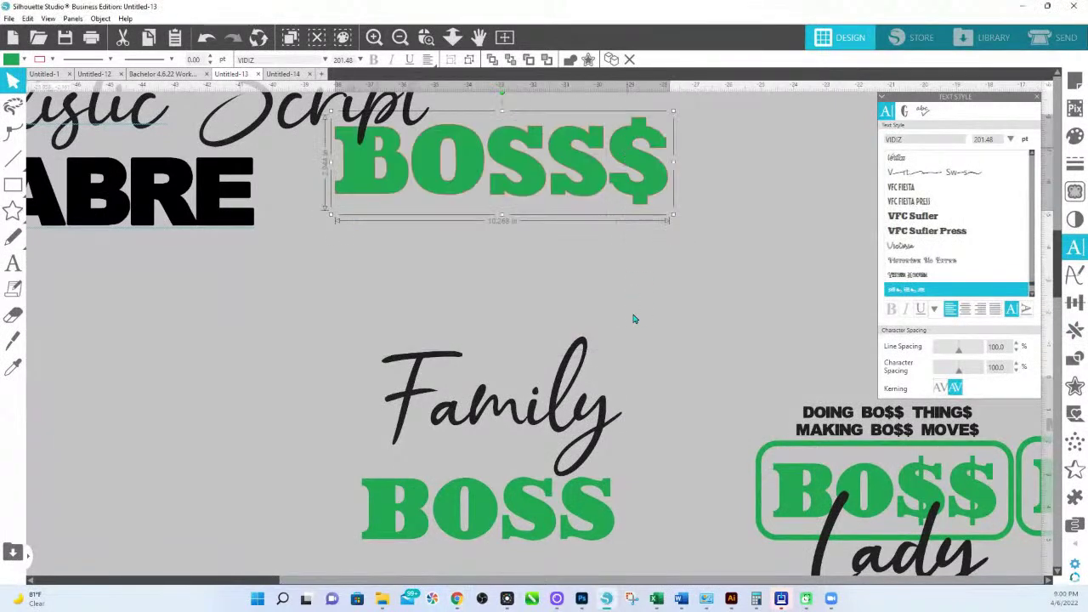
{"action": "left_click_drag", "start_coordinate": [591, 432], "coordinate": [593, 575]}
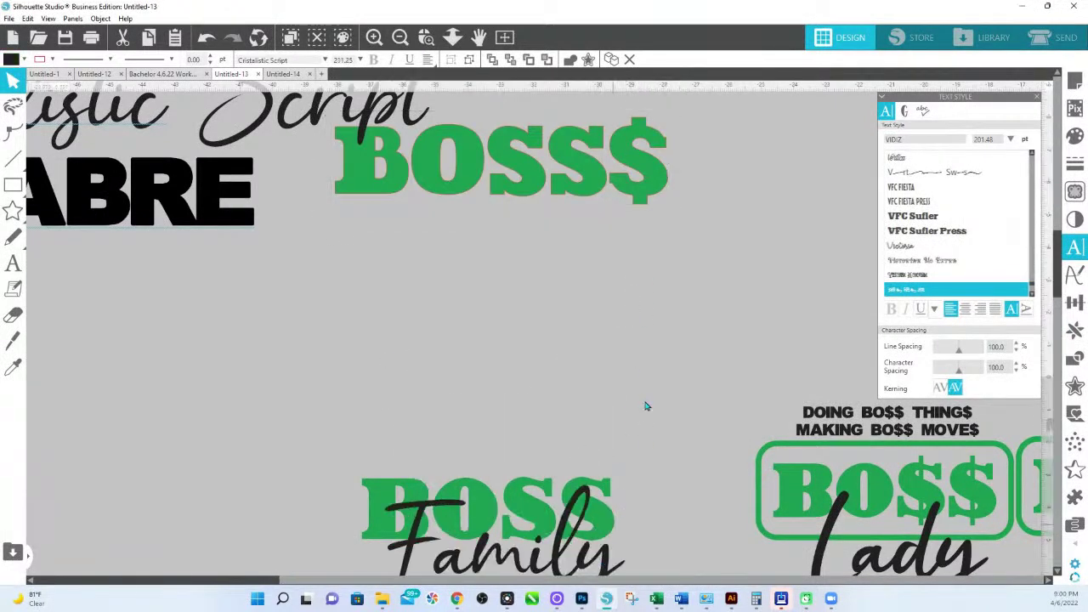
{"action": "scroll", "coordinate": [646, 406], "scroll_direction": "down", "scroll_amount": 1}
{"action": "scroll", "coordinate": [561, 475], "scroll_direction": "down", "scroll_amount": 1}
Step: Move the green BOSS text up between BOSSS$ and Family and enlarge it to about 9.93 by 2.50 in
{"action": "left_click_drag", "start_coordinate": [552, 456], "coordinate": [546, 346]}
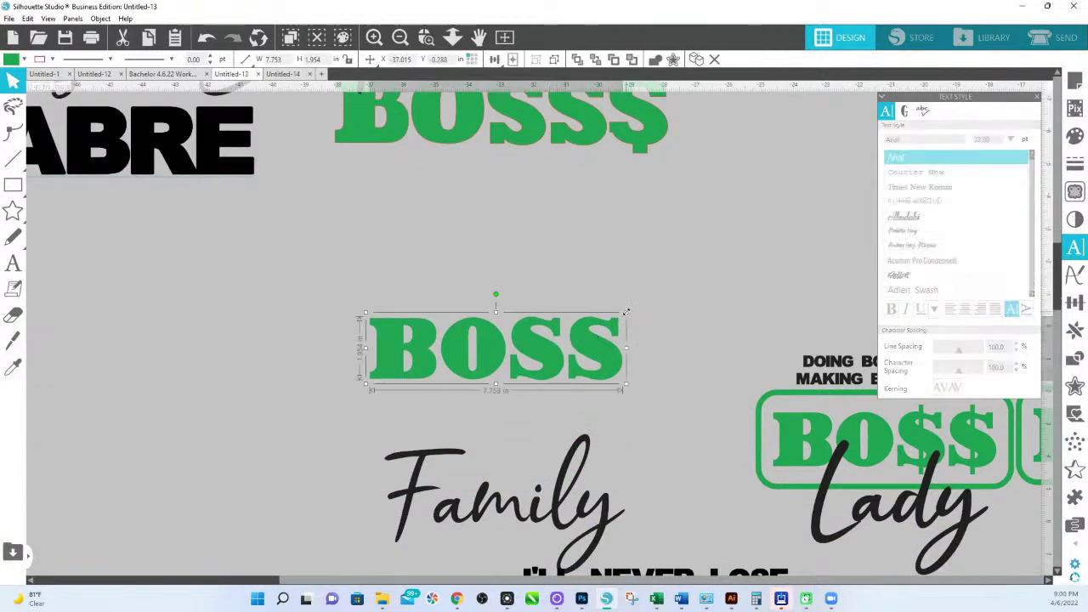
{"action": "left_click_drag", "start_coordinate": [625, 312], "coordinate": [697, 291]}
{"action": "left_click_drag", "start_coordinate": [661, 348], "coordinate": [611, 346]}
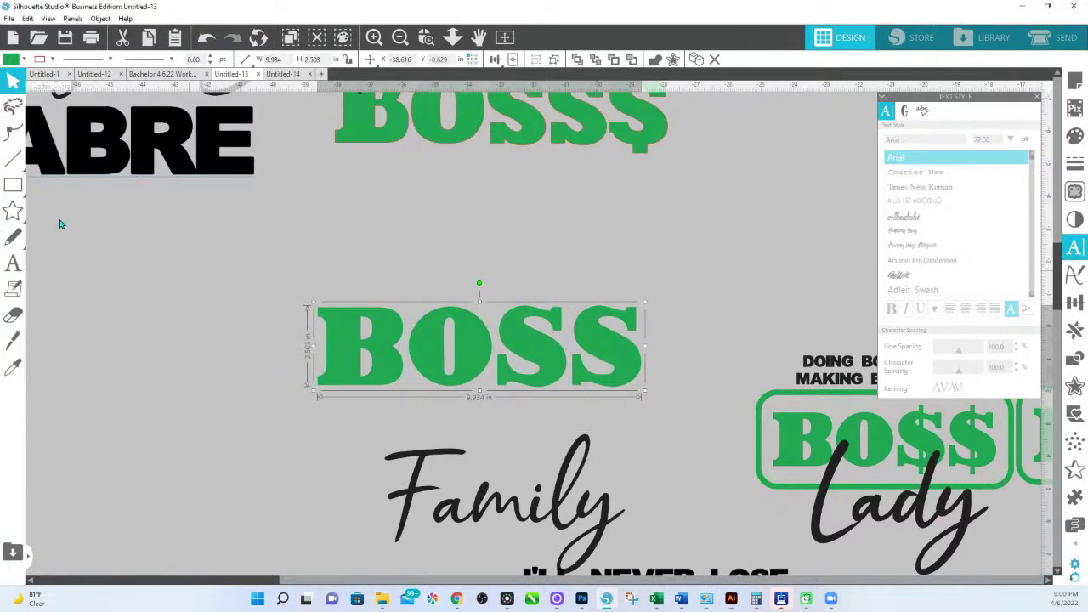
Step: Draw a narrow vertical rectangle about 0.30 in wide and 3.31 in tall over the first S of BOSS
{"action": "mouse_move", "coordinate": [13, 187]}
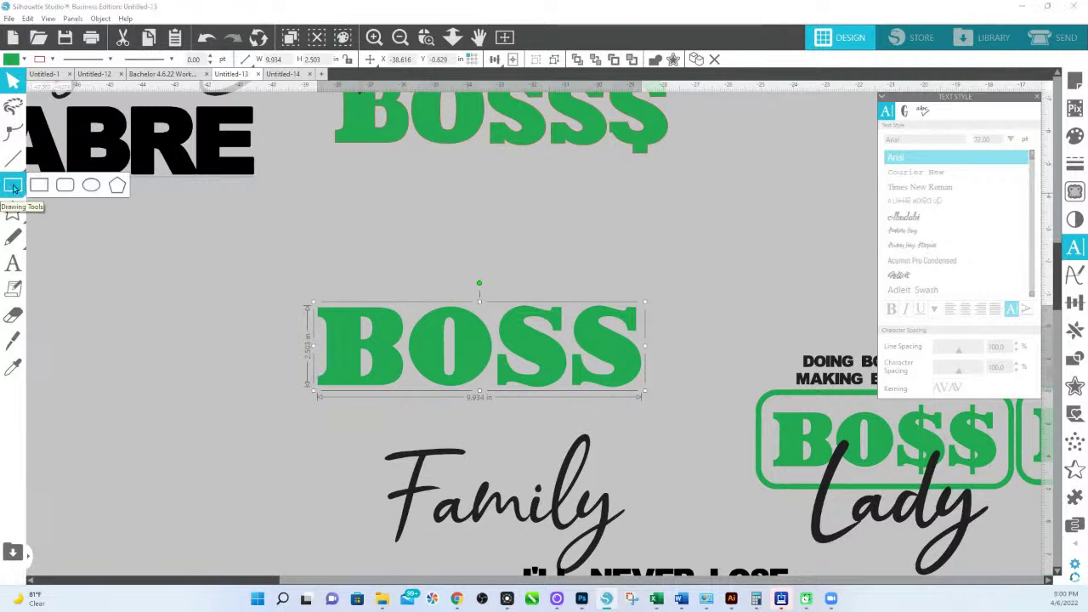
{"action": "left_click", "coordinate": [39, 184]}
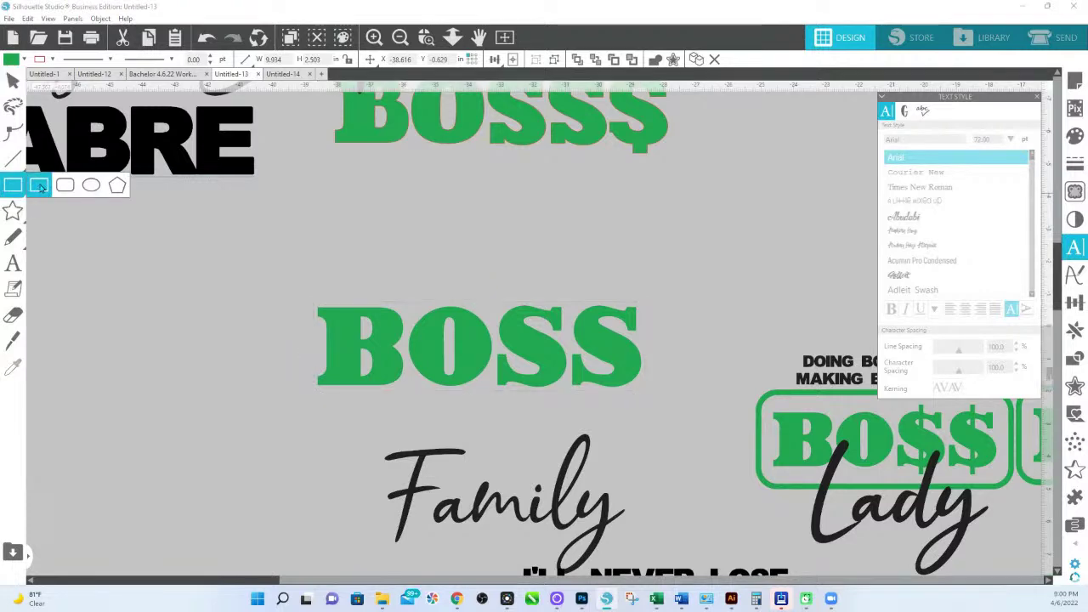
{"action": "left_click_drag", "start_coordinate": [512, 293], "coordinate": [533, 404]}
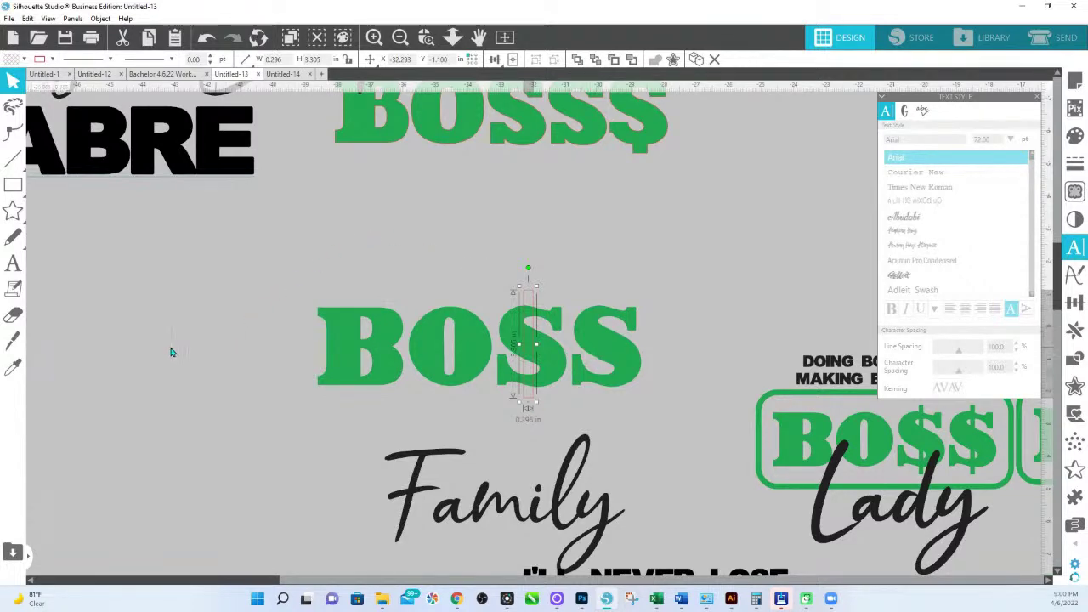
Step: Fill the narrow rectangle with the green of the BOSS lettering and shift it toward the middle of the first S
{"action": "left_click", "coordinate": [14, 366]}
{"action": "left_click", "coordinate": [444, 341]}
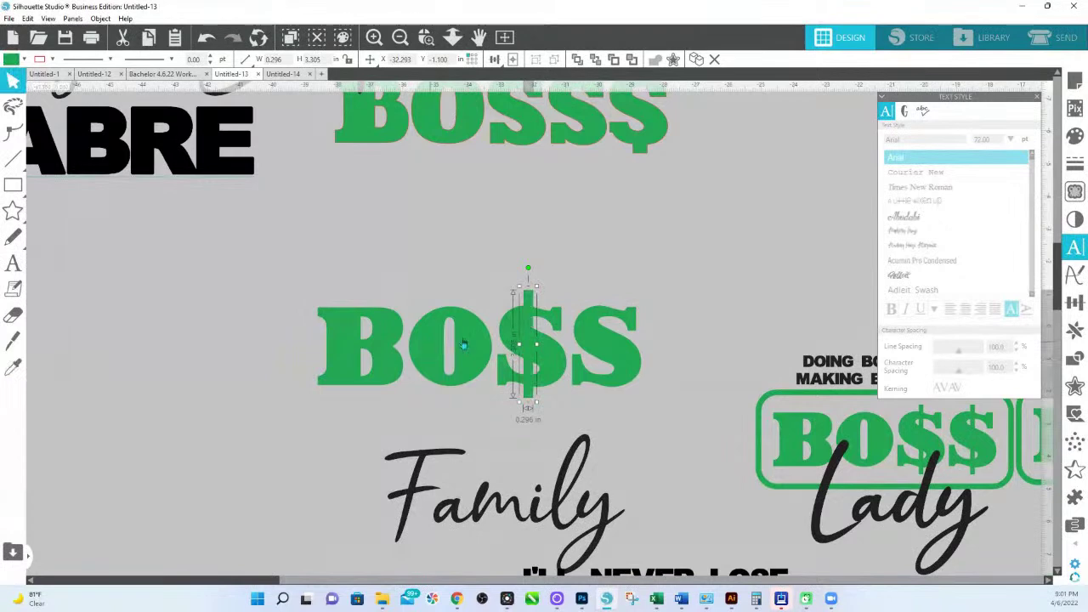
{"action": "left_click_drag", "start_coordinate": [531, 323], "coordinate": [535, 326]}
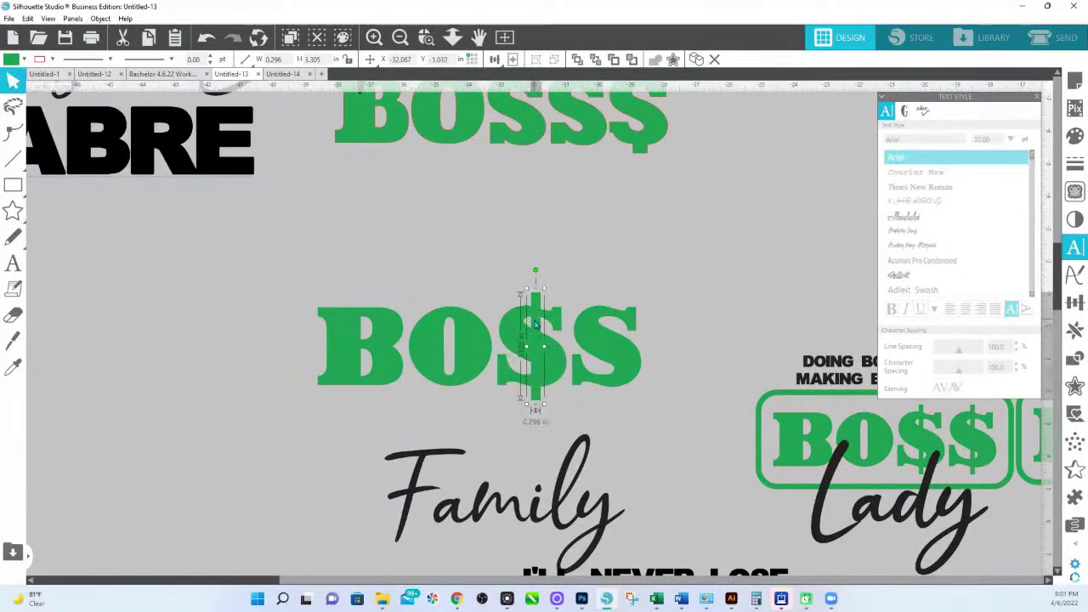
{"action": "left_click", "coordinate": [693, 309]}
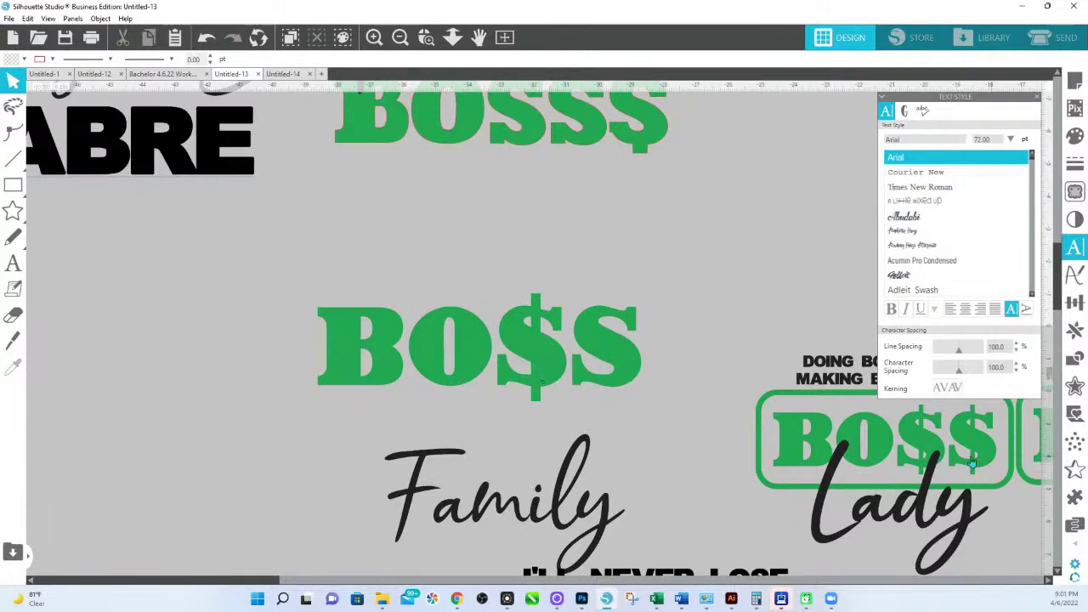
Step: Refine the green bar's position so that it is centred on the first S of BOSS
{"action": "left_click", "coordinate": [534, 323]}
{"action": "left_click", "coordinate": [544, 384]}
{"action": "left_click", "coordinate": [429, 328]}
{"action": "left_click", "coordinate": [782, 277]}
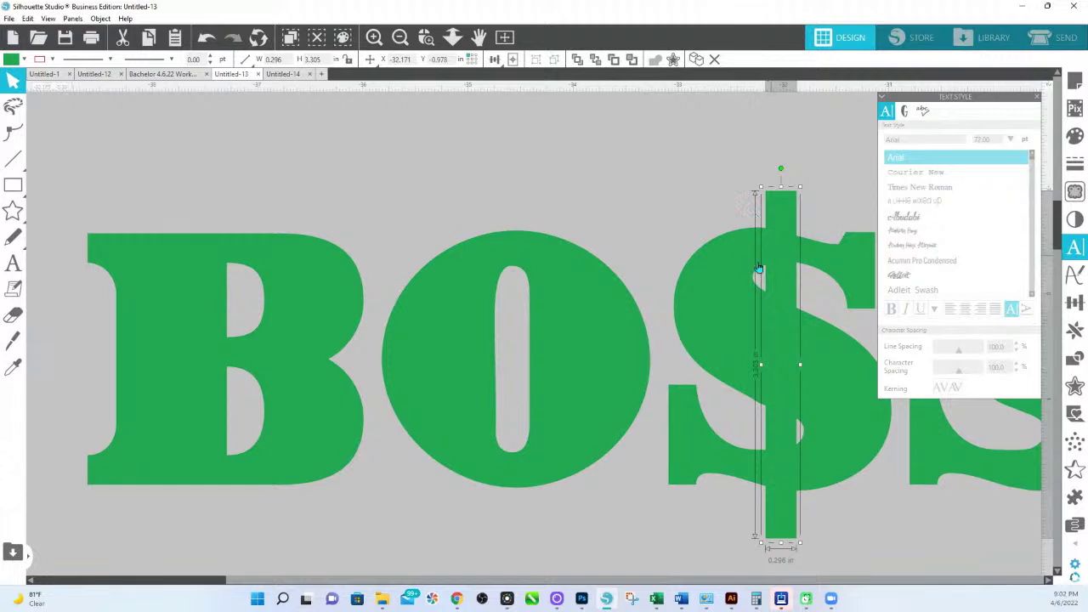
Step: Narrow the green bar over the first S of BOSS to about 0.23 in wide
{"action": "mouse_move", "coordinate": [800, 367]}
{"action": "left_mouse_down"}
{"action": "mouse_move", "coordinate": [743, 364]}
{"action": "mouse_move", "coordinate": [793, 368]}
{"action": "left_mouse_up"}
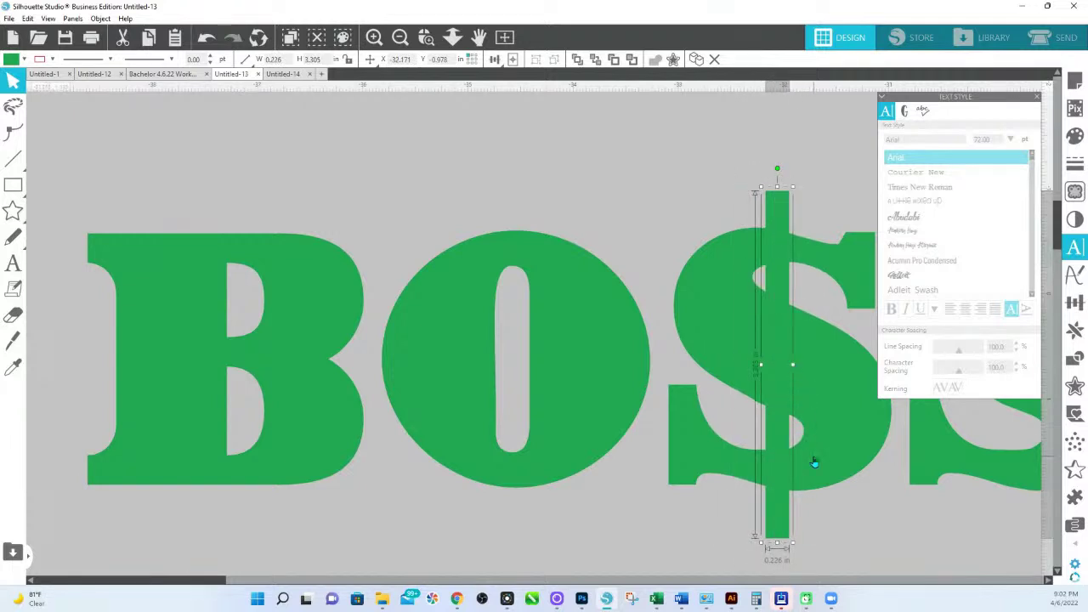
{"action": "left_click", "coordinate": [453, 38]}
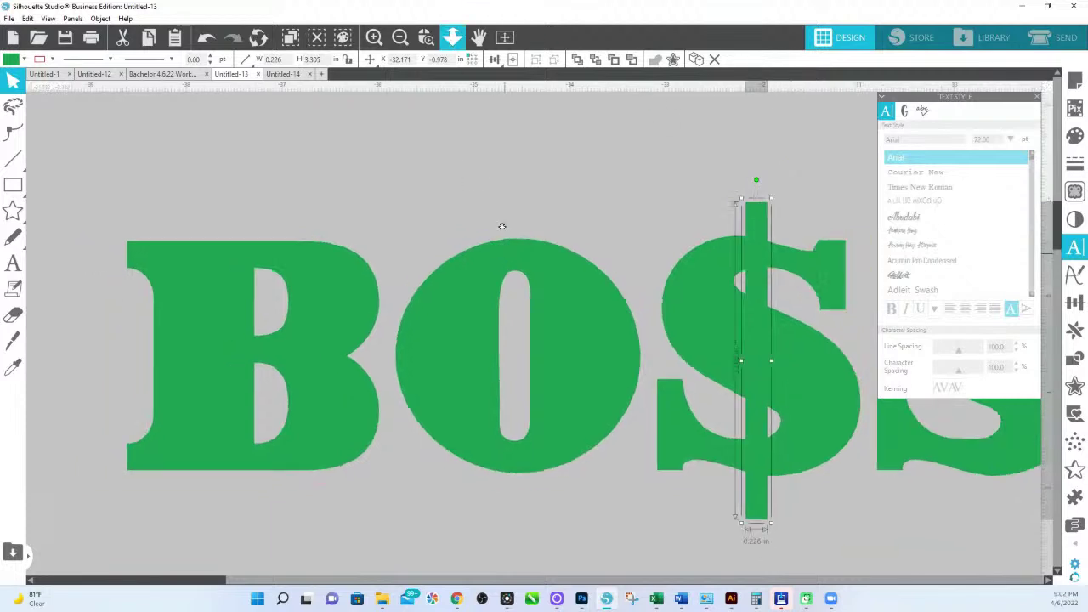
{"action": "key", "text": "Escape"}
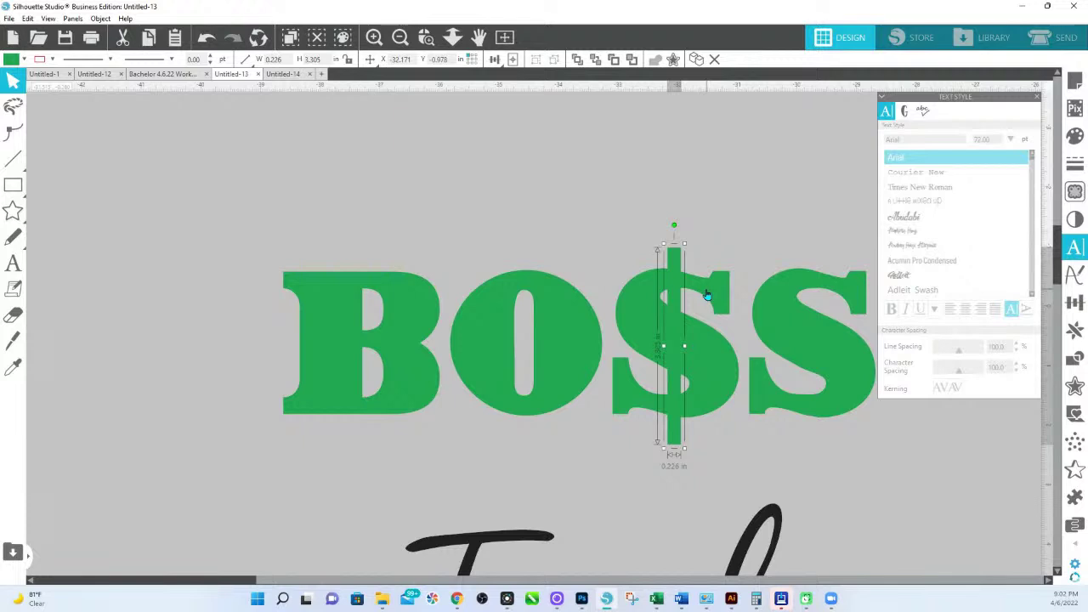
Step: Edit the bar's points and raise its two top corner points so it extends further above the first S
{"action": "double_click", "coordinate": [677, 249]}
{"action": "key", "text": "Up"}
{"action": "key", "text": "Up"}
{"action": "key", "text": "Up"}
{"action": "key", "text": "Up"}
{"action": "key", "text": "Up"}
{"action": "key", "text": "Up"}
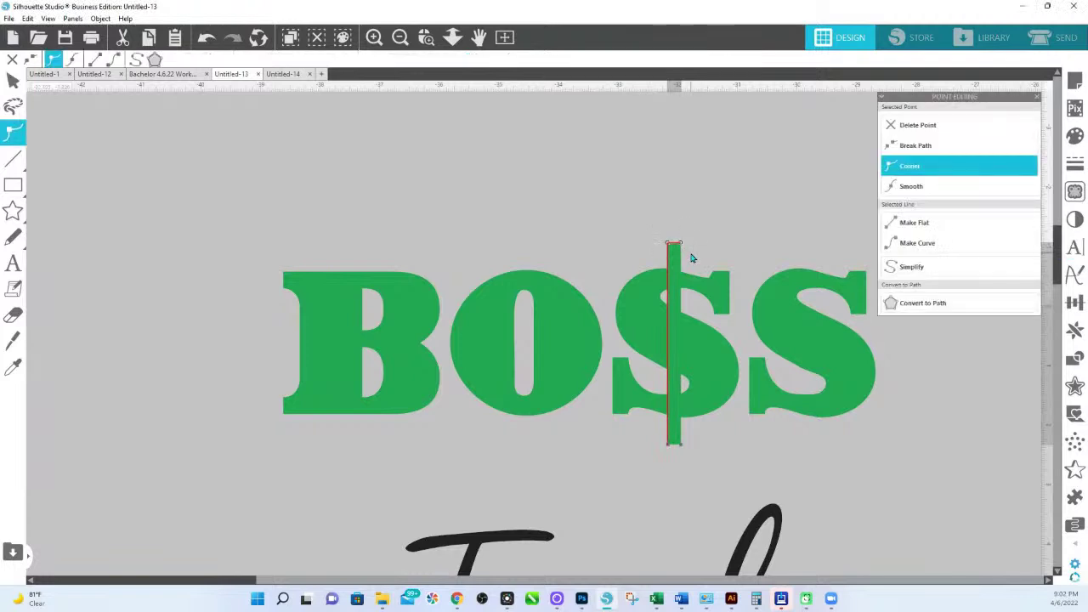
Step: Lower the bar's two bottom corner points so it extends further below the S, about 4.07 in tall overall
{"action": "left_click_drag", "start_coordinate": [710, 456], "coordinate": [623, 439]}
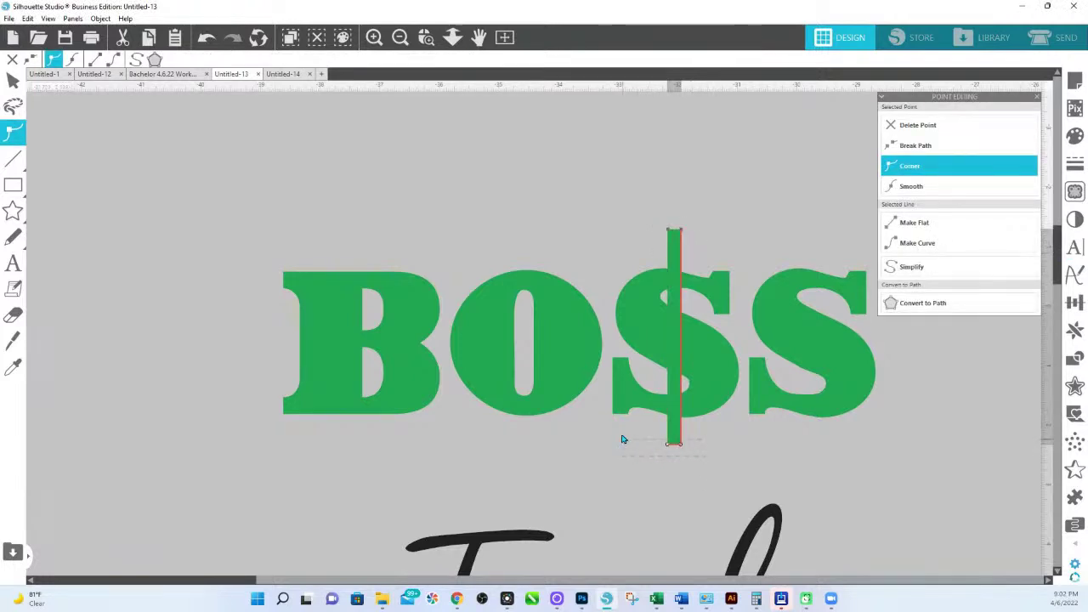
{"action": "key", "text": "Up"}
{"action": "key", "text": "Down"}
{"action": "key", "text": "Down"}
{"action": "key", "text": "Down"}
{"action": "key", "text": "Down"}
{"action": "key", "text": "Down"}
{"action": "key", "text": "Down"}
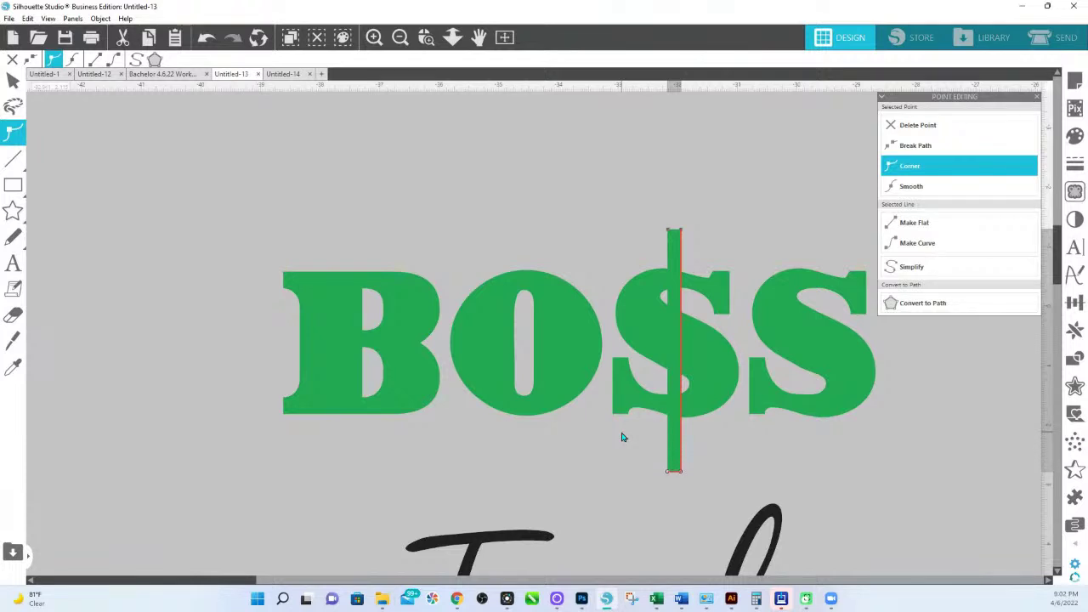
Step: Weld the green bar to the BOSS lettering so that the bar and the first S form one dollar-sign shape
{"action": "left_click", "coordinate": [698, 355]}
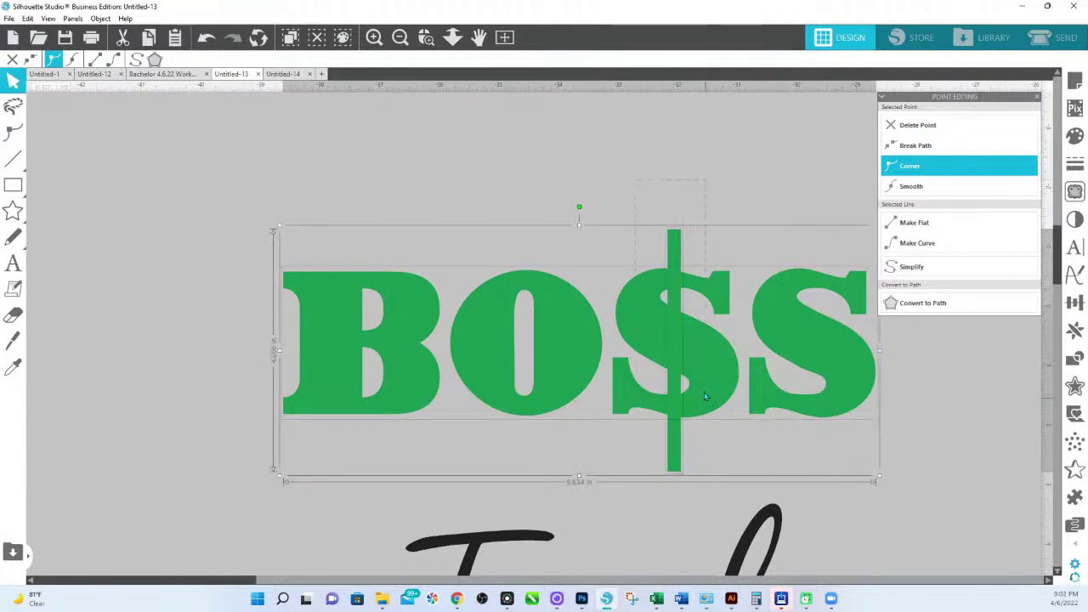
{"action": "right_click", "coordinate": [702, 361]}
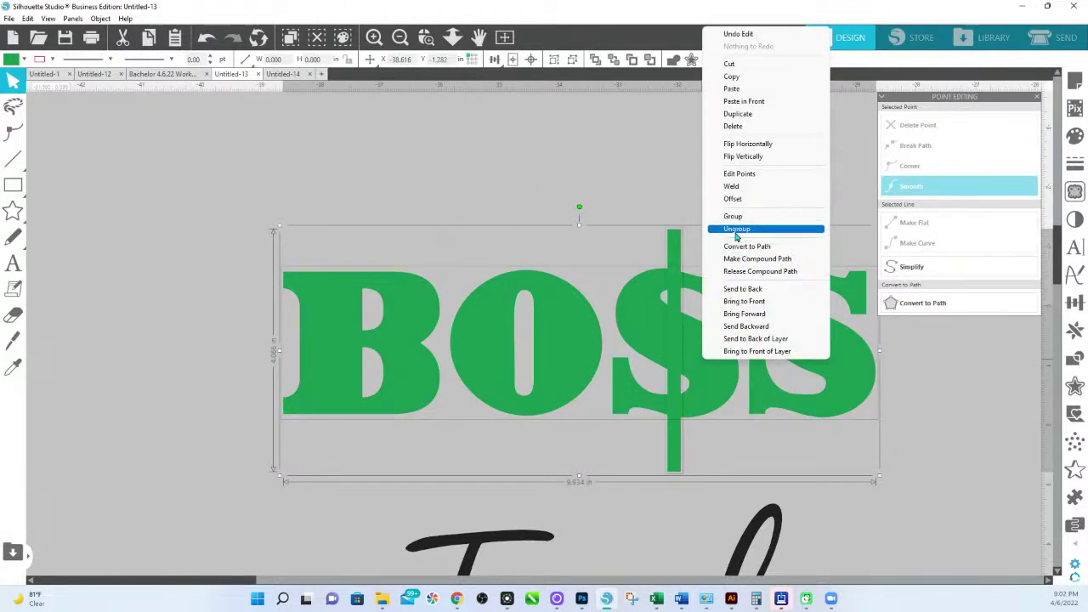
{"action": "left_click", "coordinate": [736, 187]}
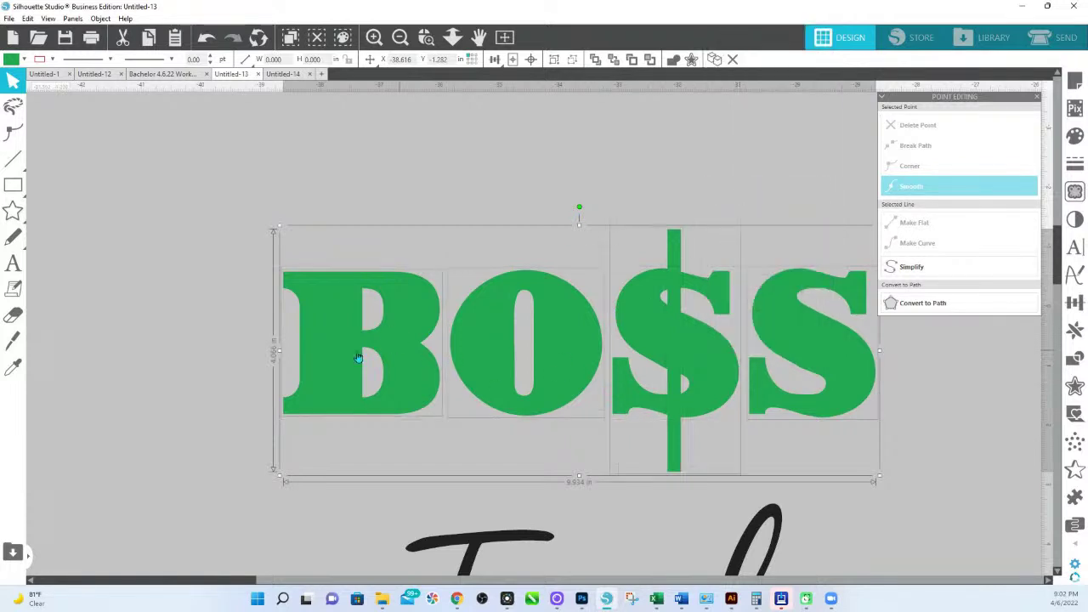
{"action": "left_click", "coordinate": [755, 207]}
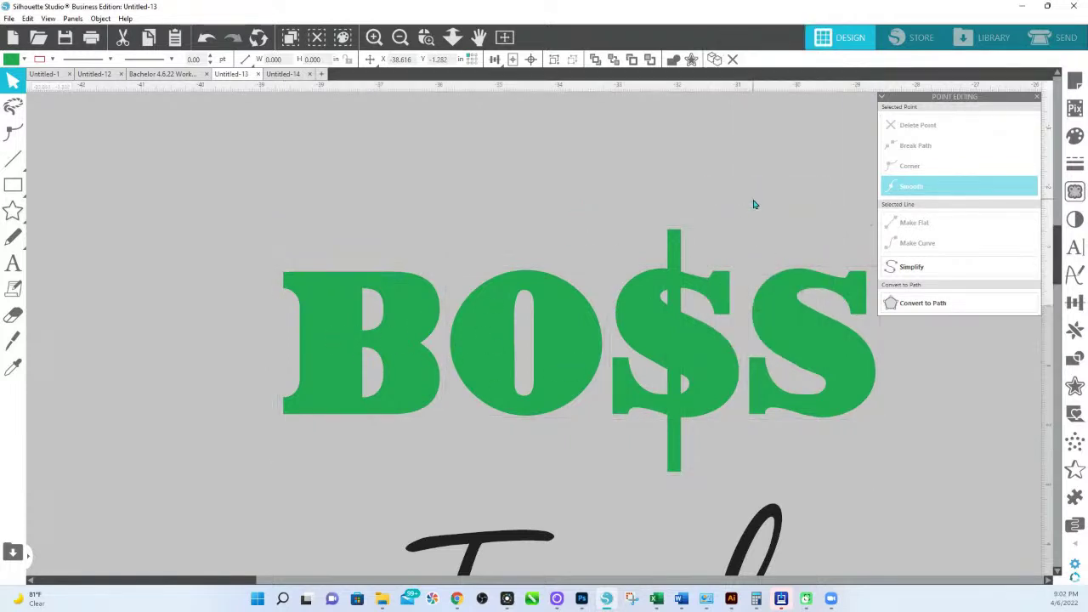
{"action": "left_click", "coordinate": [656, 321]}
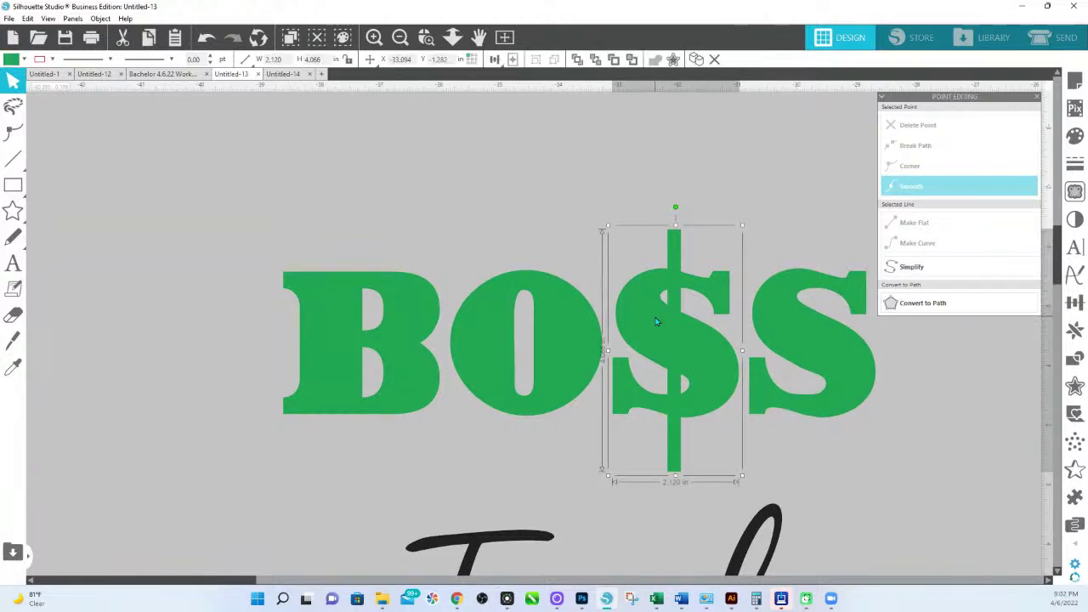
Step: Fill the last S of BOSS with dark purple and send it to the back
{"action": "left_click", "coordinate": [791, 340]}
{"action": "left_click", "coordinate": [1074, 136]}
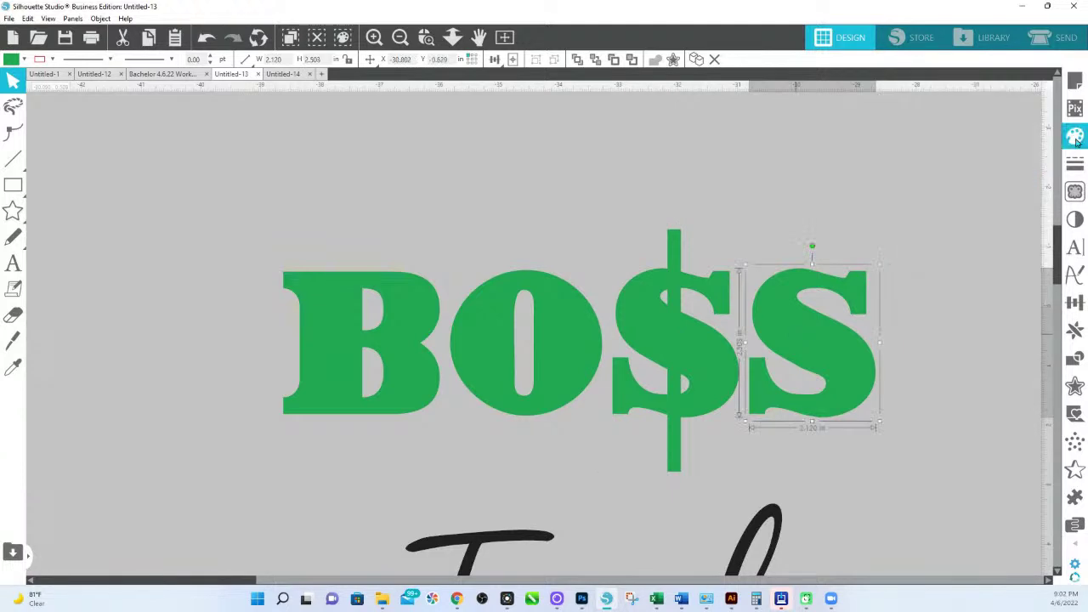
{"action": "left_click", "coordinate": [978, 238]}
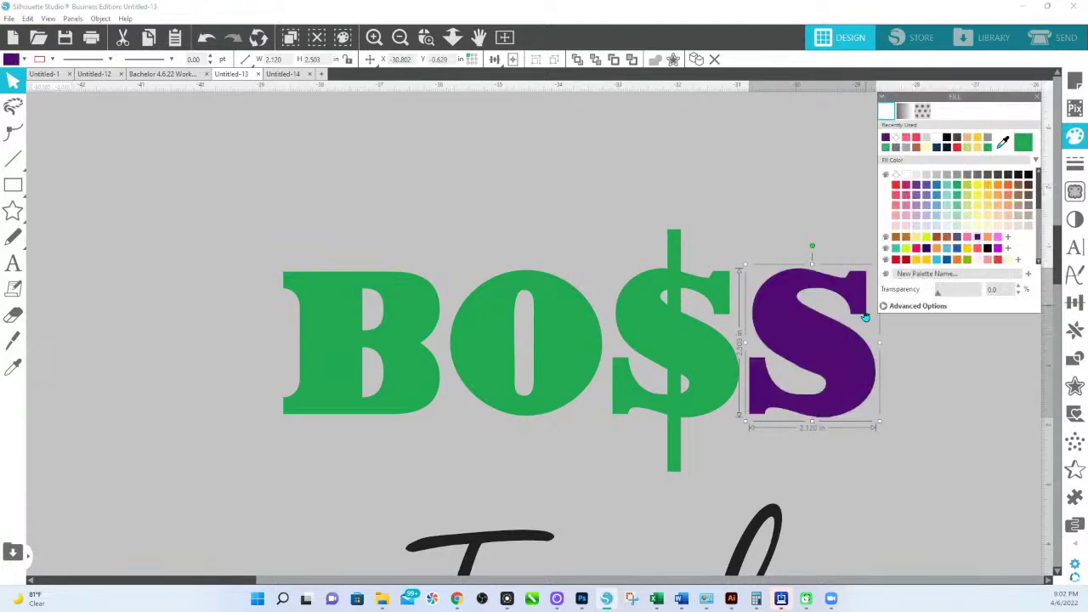
{"action": "right_click", "coordinate": [836, 350]}
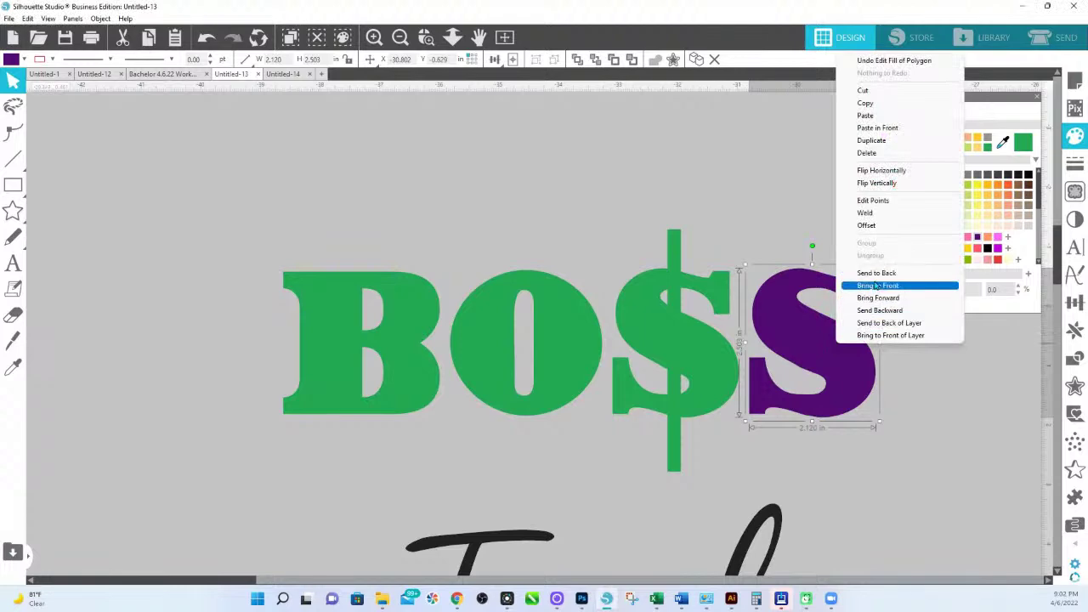
{"action": "left_click", "coordinate": [875, 273]}
Step: Duplicate the dollar sign to the right and align the copy's right edge with the purple S
{"action": "left_click", "coordinate": [700, 348]}
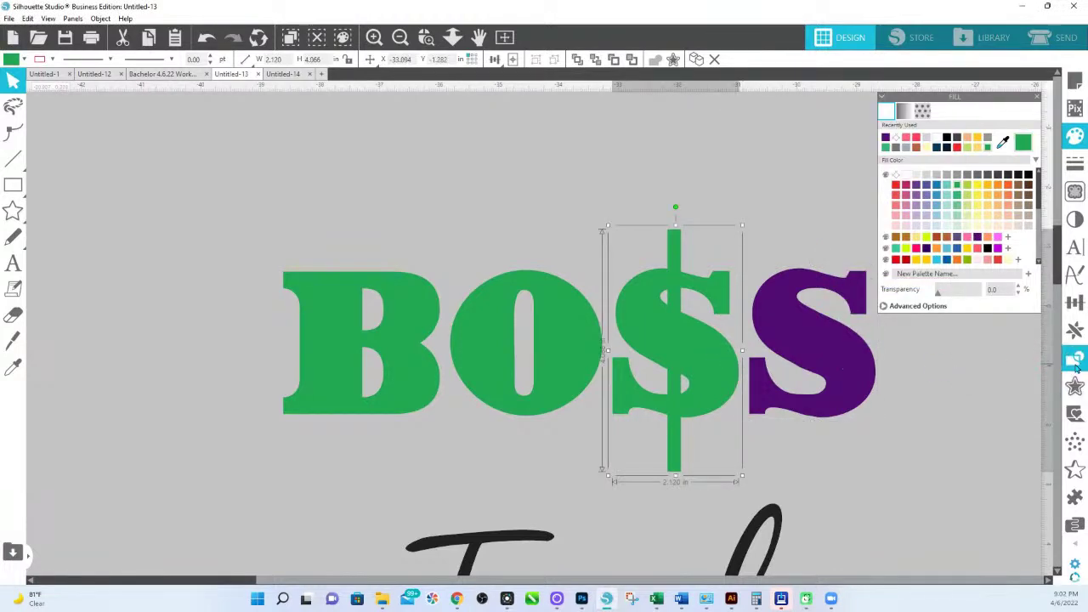
{"action": "left_click", "coordinate": [1075, 330]}
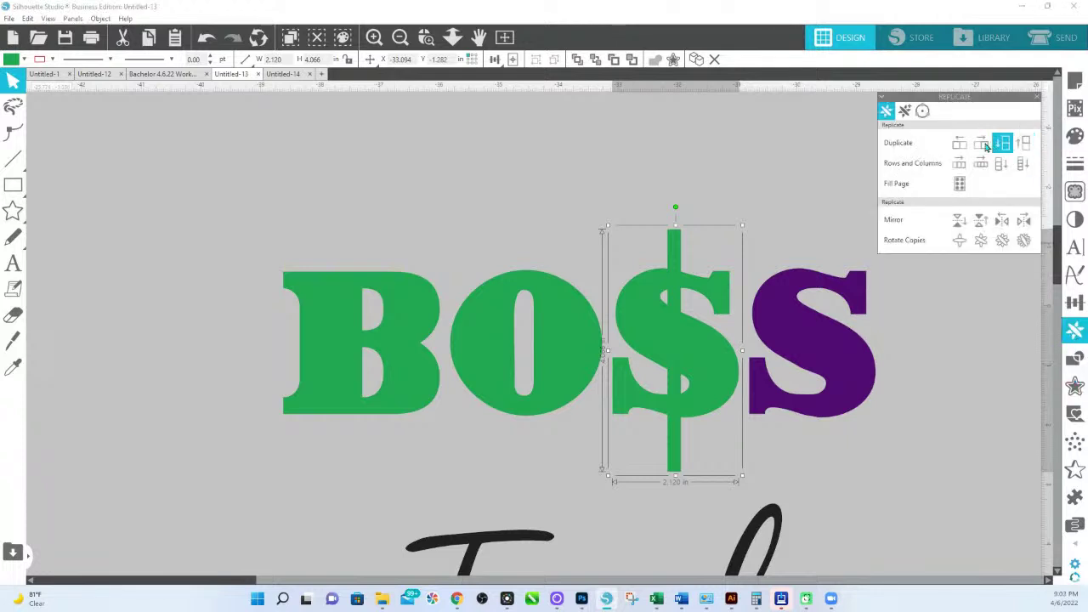
{"action": "left_click", "coordinate": [982, 146]}
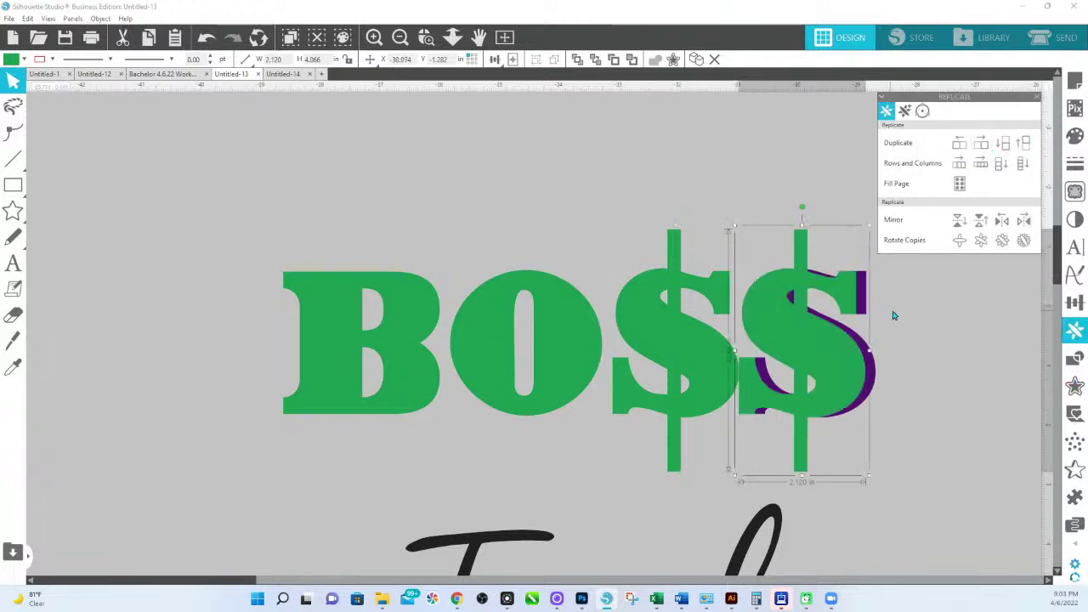
{"action": "left_click", "coordinate": [846, 295], "text": "shift"}
{"action": "left_click", "coordinate": [1074, 302]}
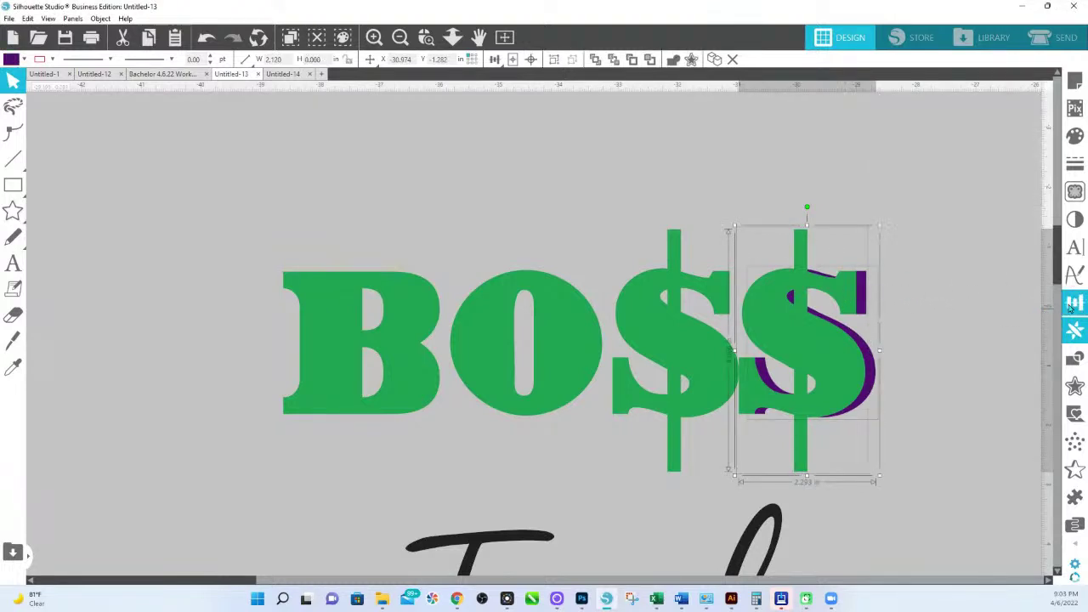
{"action": "left_click", "coordinate": [1022, 163]}
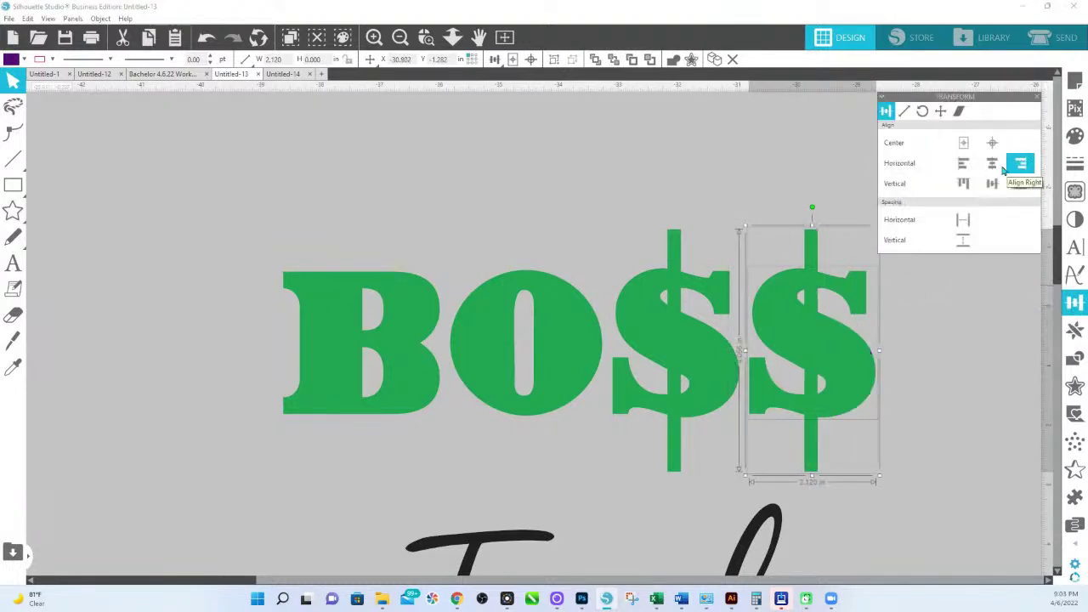
Step: Send the duplicated dollar sign to the back and delete the purple S covering it
{"action": "left_click", "coordinate": [889, 376]}
{"action": "right_click", "coordinate": [853, 369]}
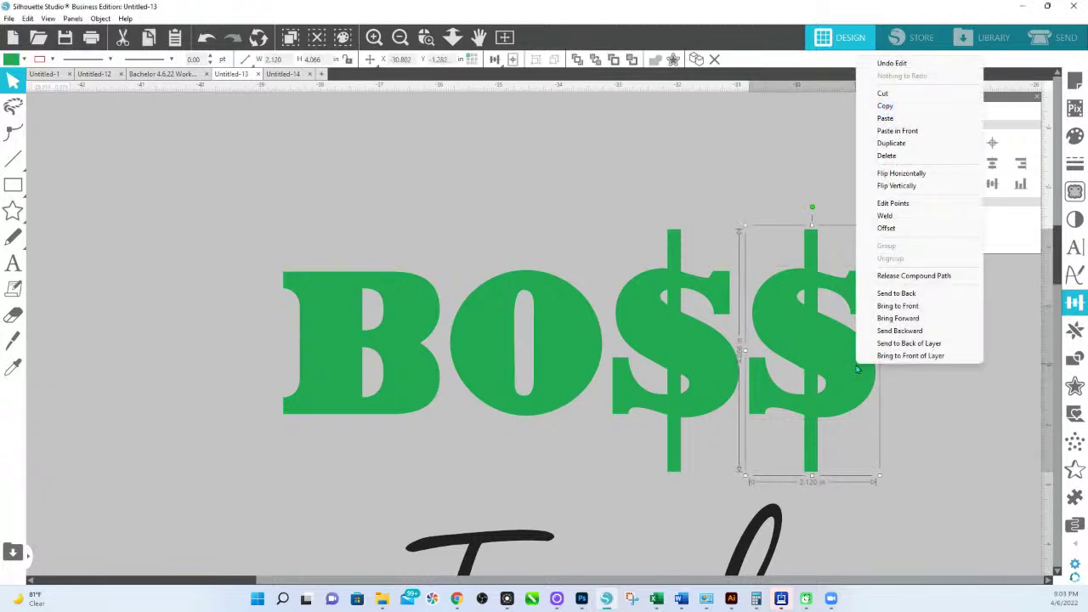
{"action": "left_click", "coordinate": [905, 294]}
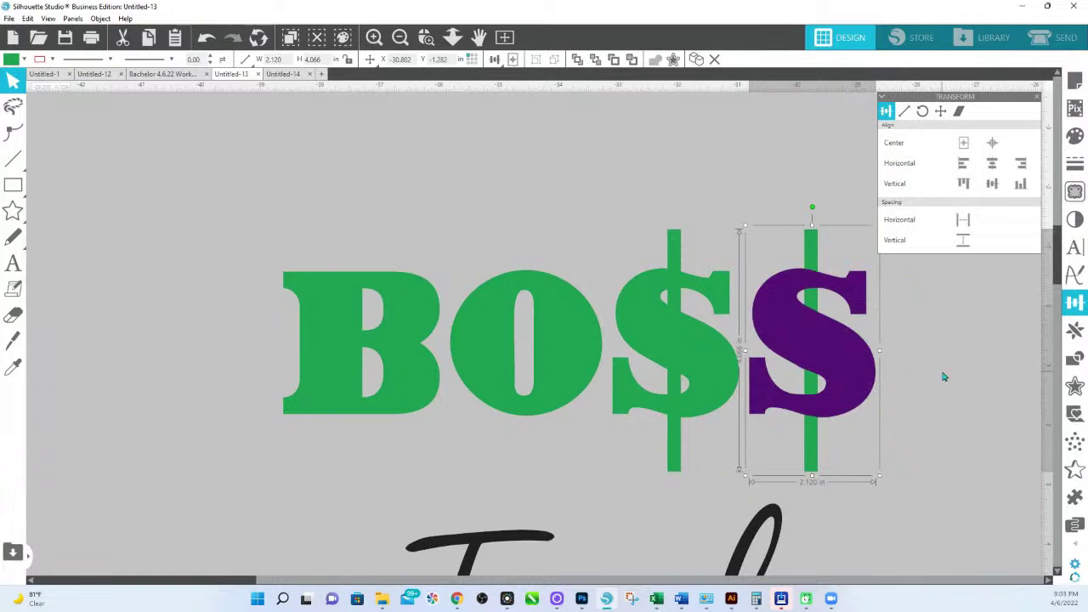
{"action": "left_click", "coordinate": [854, 293]}
{"action": "key", "text": "Delete"}
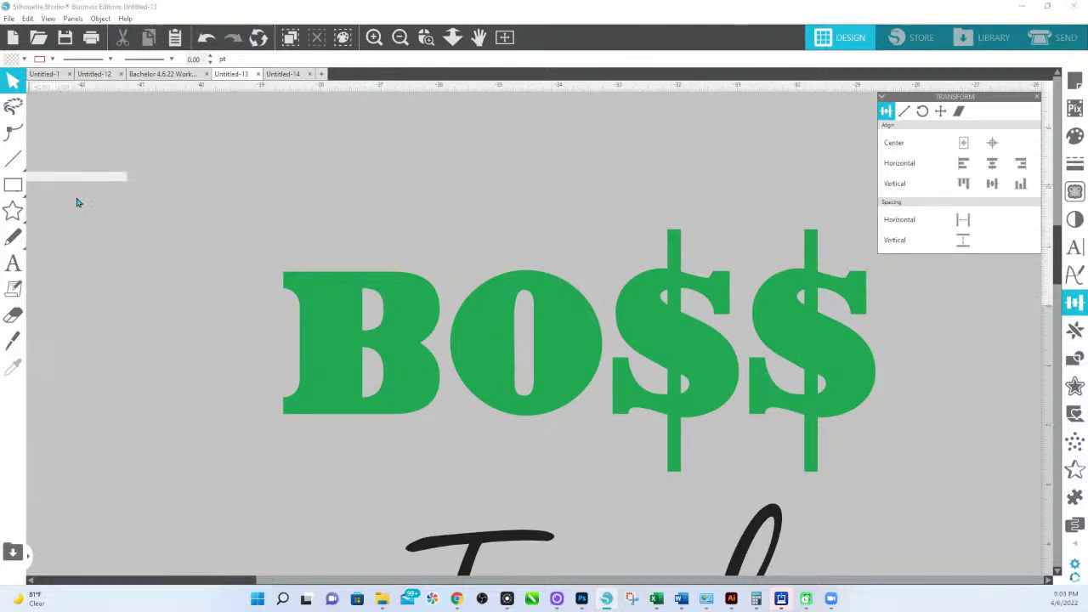
Step: Draw an unfilled rectangle about 10.65 in wide and 2.46 in tall framing the letter bodies of BO$$
{"action": "left_click", "coordinate": [12, 184]}
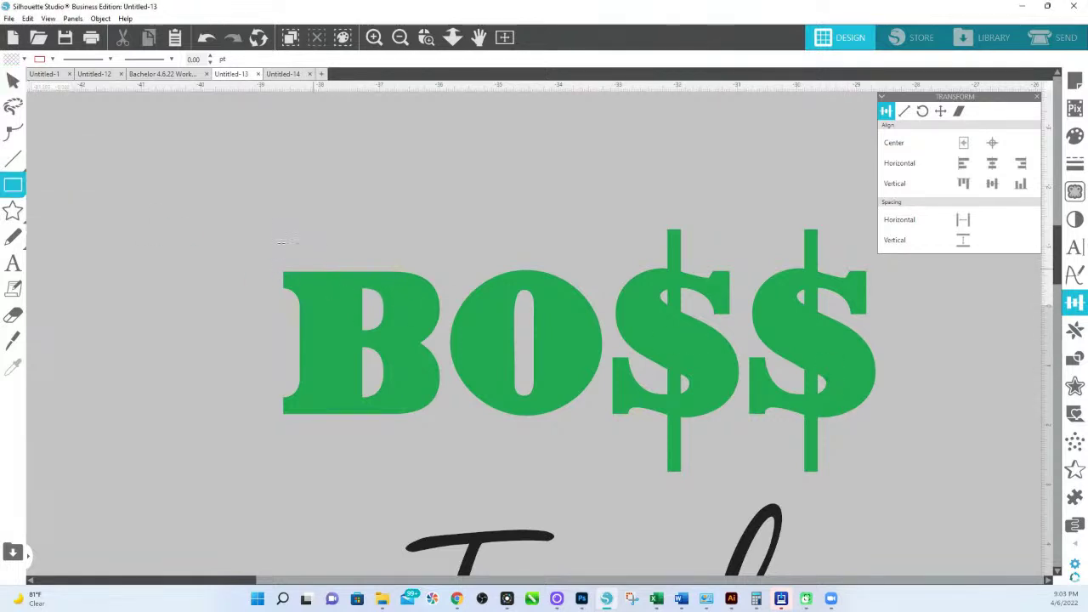
{"action": "left_click", "coordinate": [23, 58]}
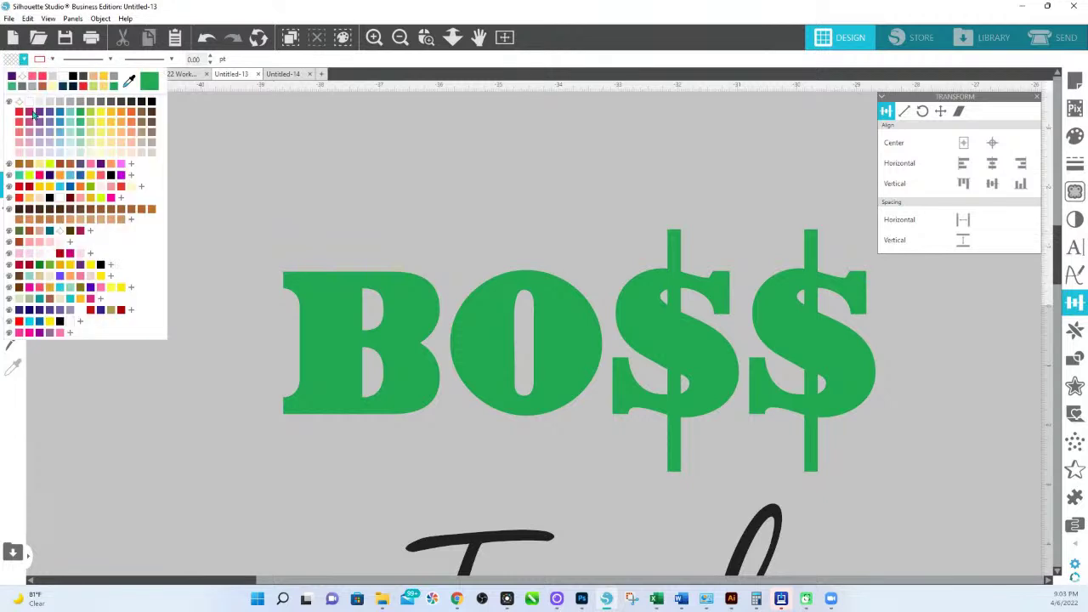
{"action": "left_click", "coordinate": [52, 62]}
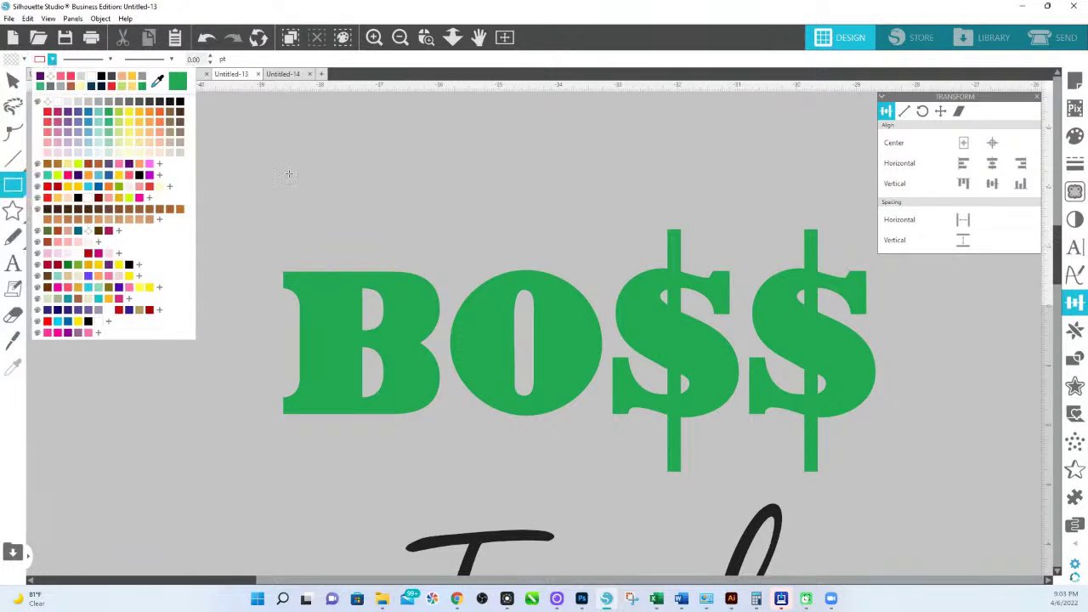
{"action": "mouse_move", "coordinate": [289, 170]}
{"action": "left_mouse_down"}
{"action": "mouse_move", "coordinate": [222, 132]}
{"action": "mouse_move", "coordinate": [148, 161]}
{"action": "mouse_move", "coordinate": [576, 286]}
{"action": "mouse_move", "coordinate": [599, 258]}
{"action": "left_mouse_up"}
{"action": "mouse_move", "coordinate": [574, 176]}
{"action": "left_mouse_down"}
{"action": "mouse_move", "coordinate": [607, 255]}
{"action": "mouse_move", "coordinate": [587, 284]}
{"action": "mouse_move", "coordinate": [573, 275]}
{"action": "mouse_move", "coordinate": [569, 299]}
{"action": "mouse_move", "coordinate": [598, 318]}
{"action": "mouse_move", "coordinate": [918, 353]}
{"action": "left_mouse_up"}
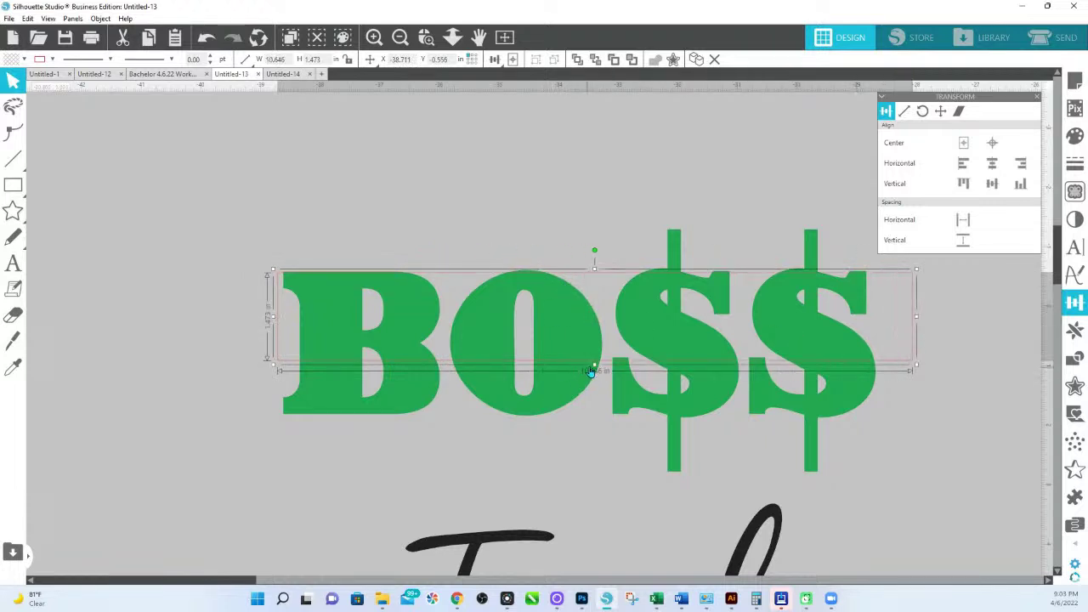
{"action": "left_click_drag", "start_coordinate": [595, 369], "coordinate": [599, 423]}
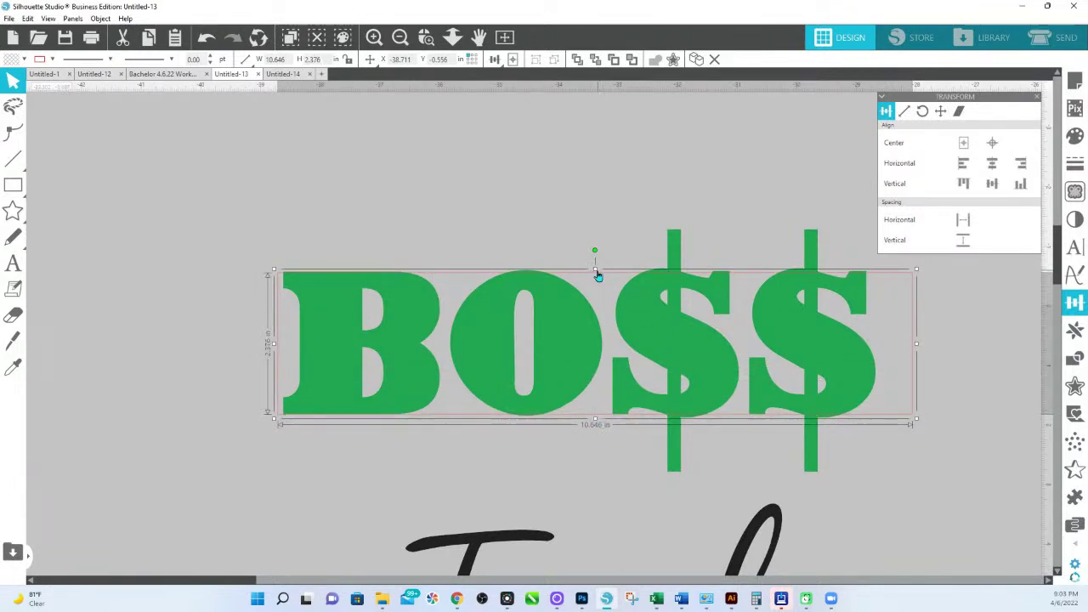
{"action": "left_click_drag", "start_coordinate": [595, 273], "coordinate": [595, 267]}
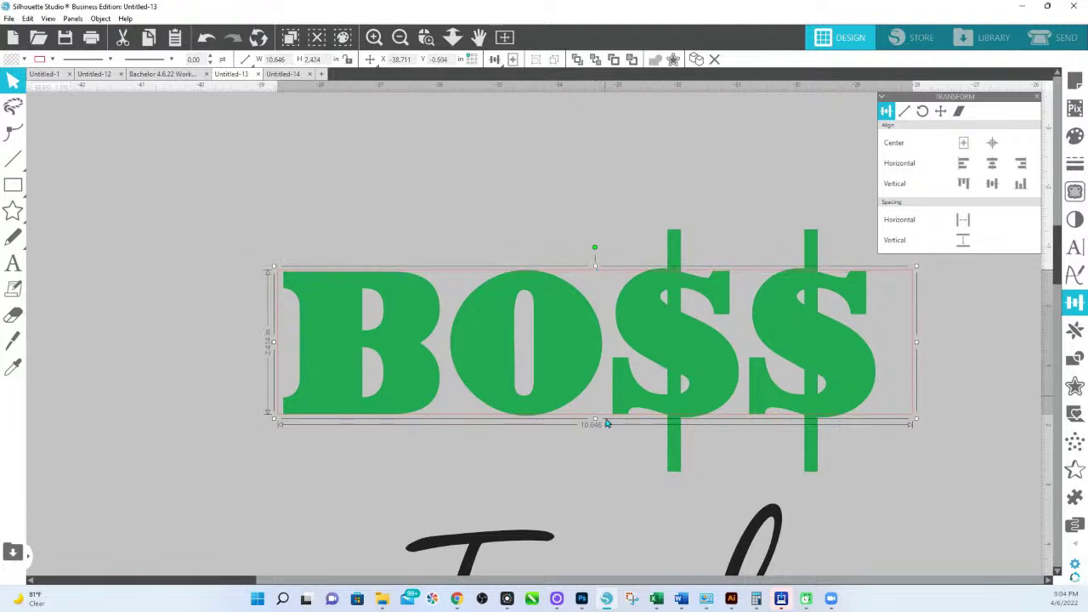
{"action": "left_click_drag", "start_coordinate": [595, 422], "coordinate": [595, 423]}
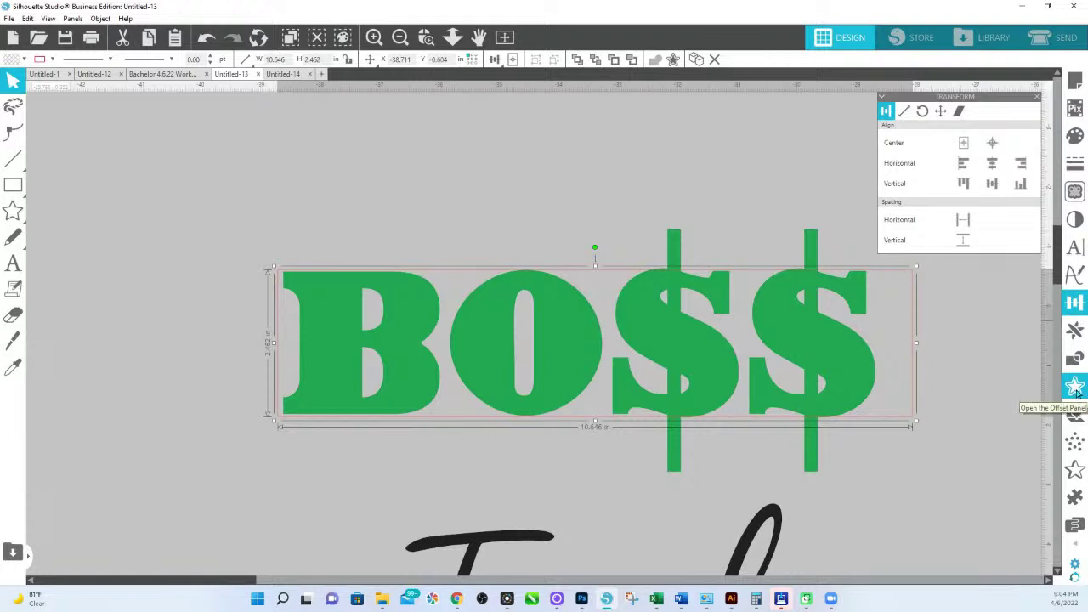
Step: Create a 0.240 in offset with rounded corners around the rectangle and delete the original inner rectangle
{"action": "left_click", "coordinate": [1077, 387]}
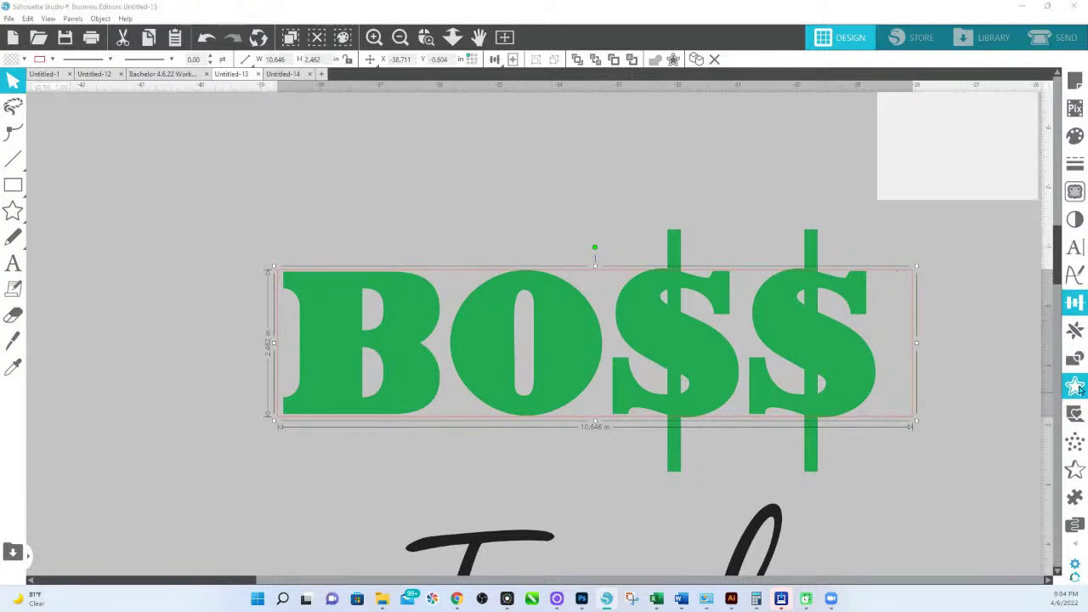
{"action": "left_click", "coordinate": [913, 127]}
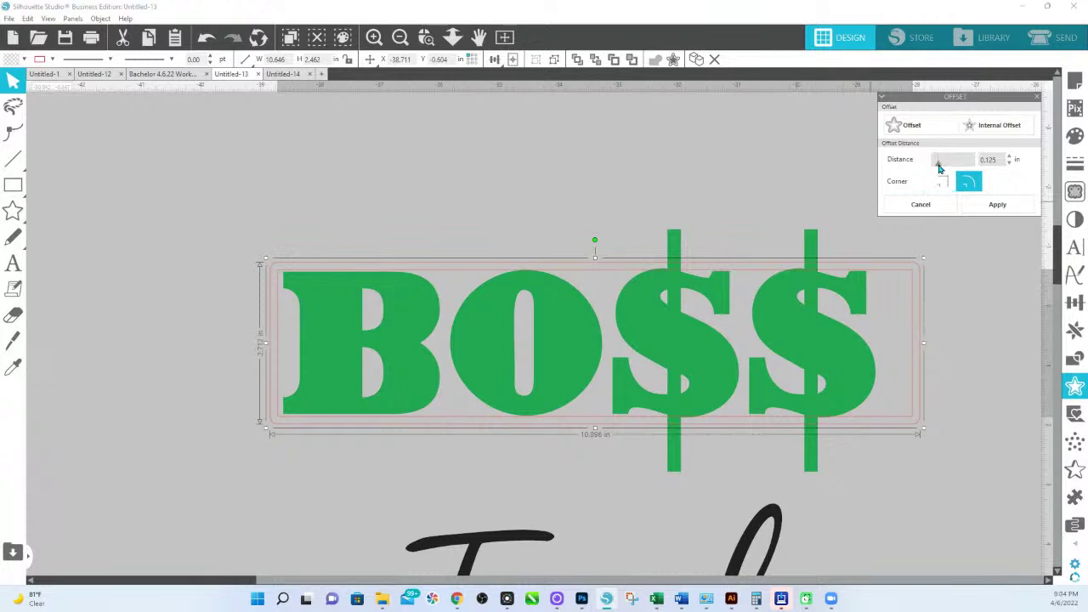
{"action": "left_click_drag", "start_coordinate": [940, 168], "coordinate": [942, 167]}
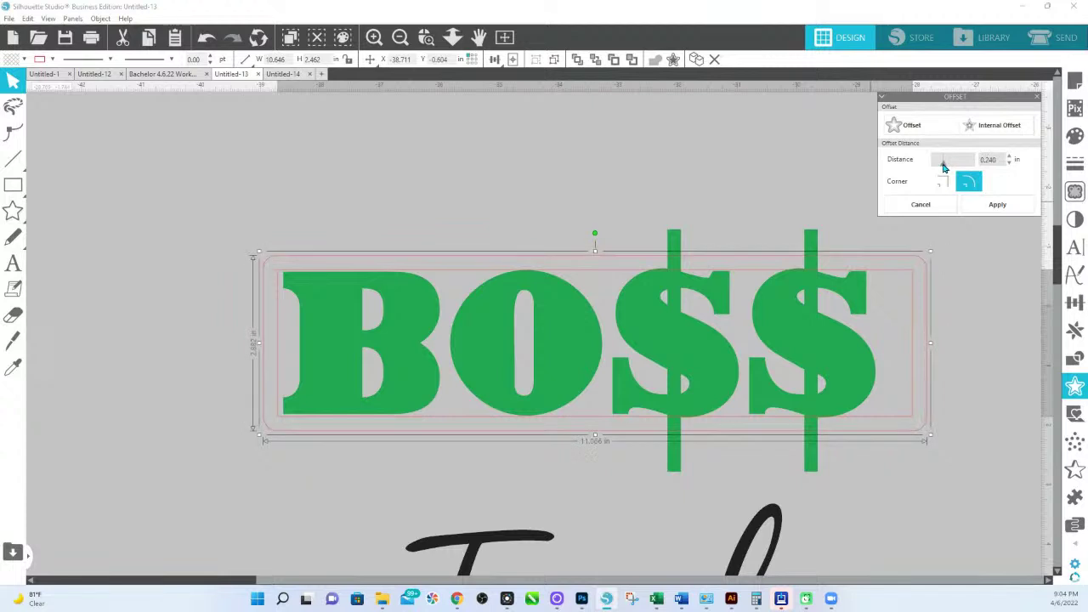
{"action": "left_click", "coordinate": [989, 206]}
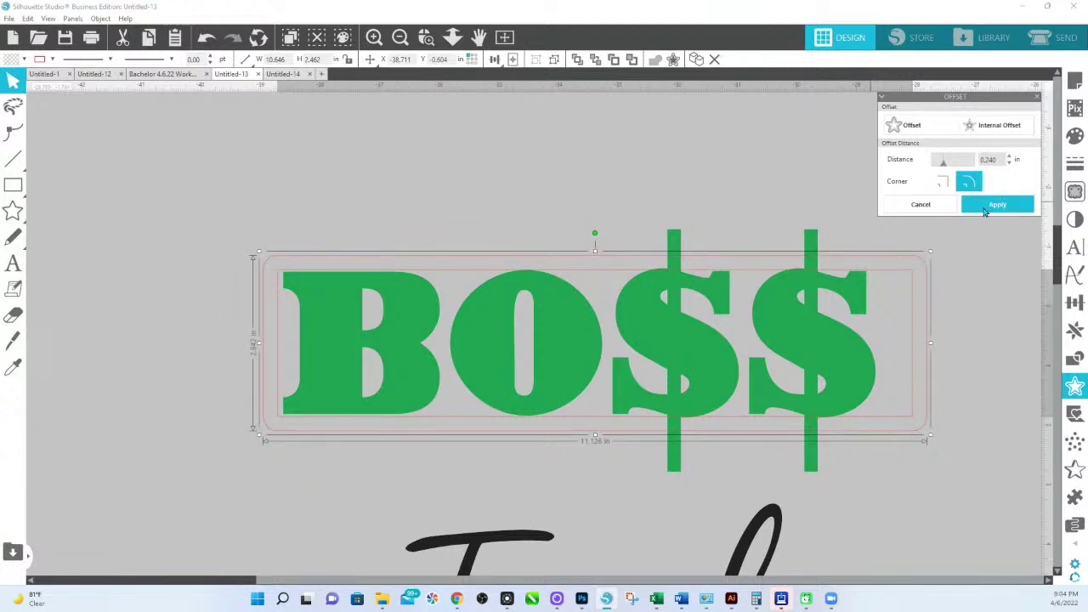
{"action": "left_click", "coordinate": [741, 276]}
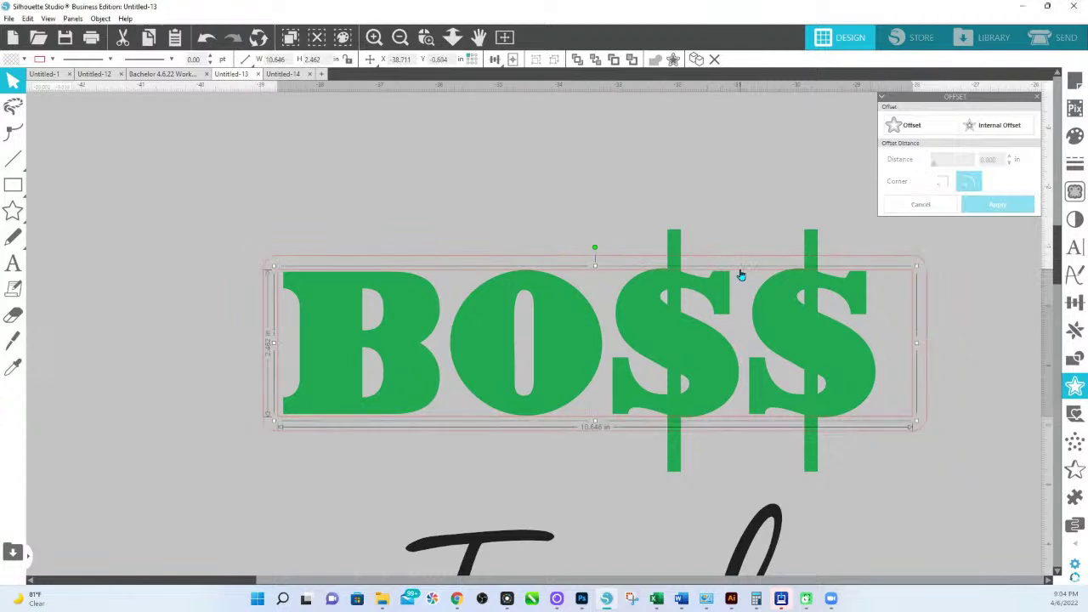
{"action": "left_click", "coordinate": [742, 275]}
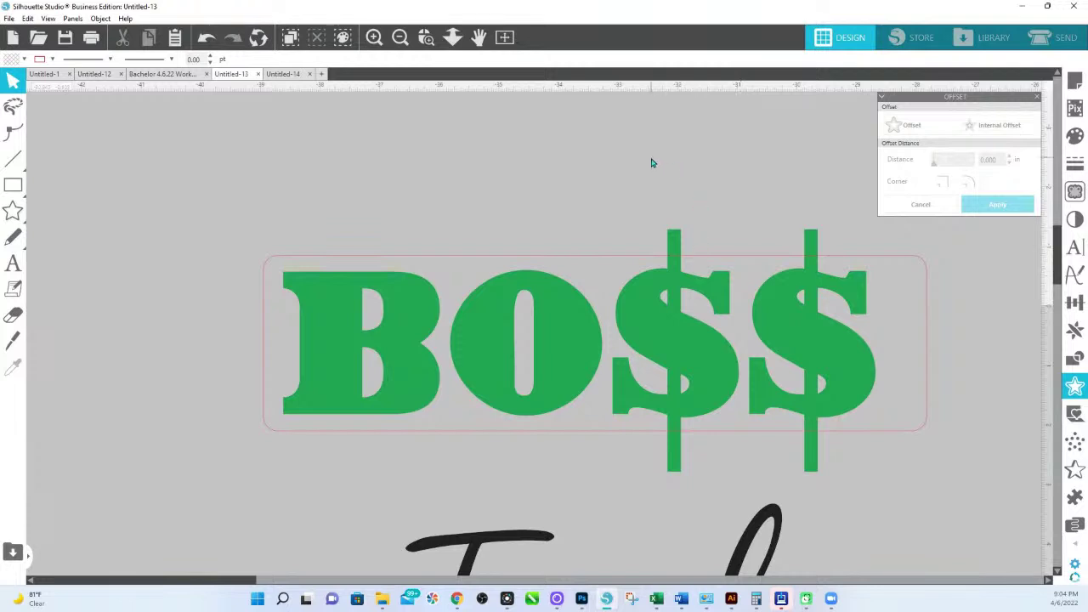
Step: Crop the two dollar signs to the rounded frame so their vertical bars end at its edges
{"action": "left_click_drag", "start_coordinate": [652, 157], "coordinate": [880, 406]}
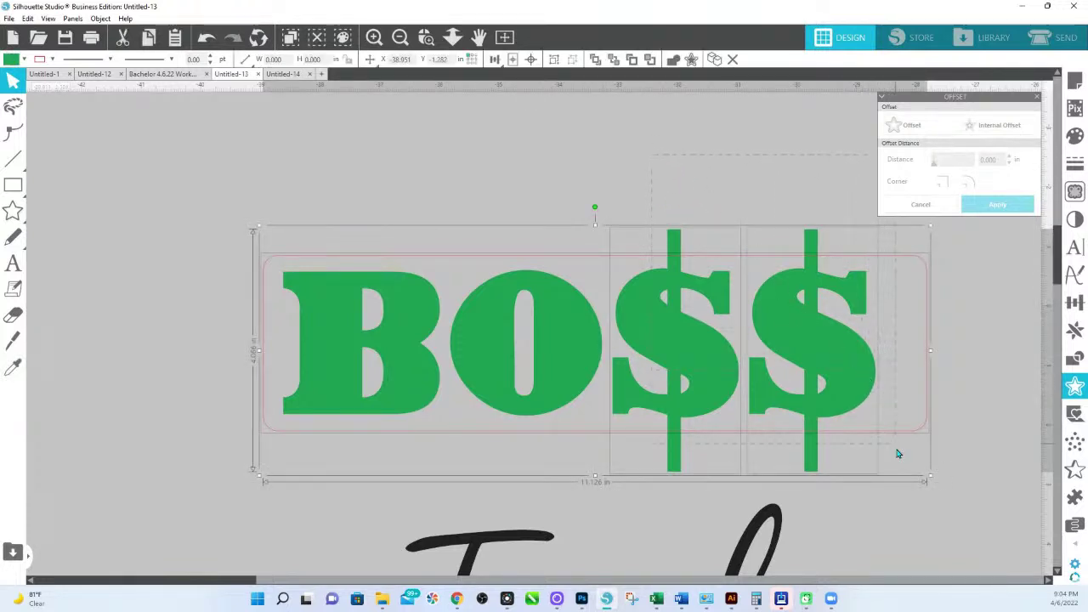
{"action": "left_click", "coordinate": [1074, 358]}
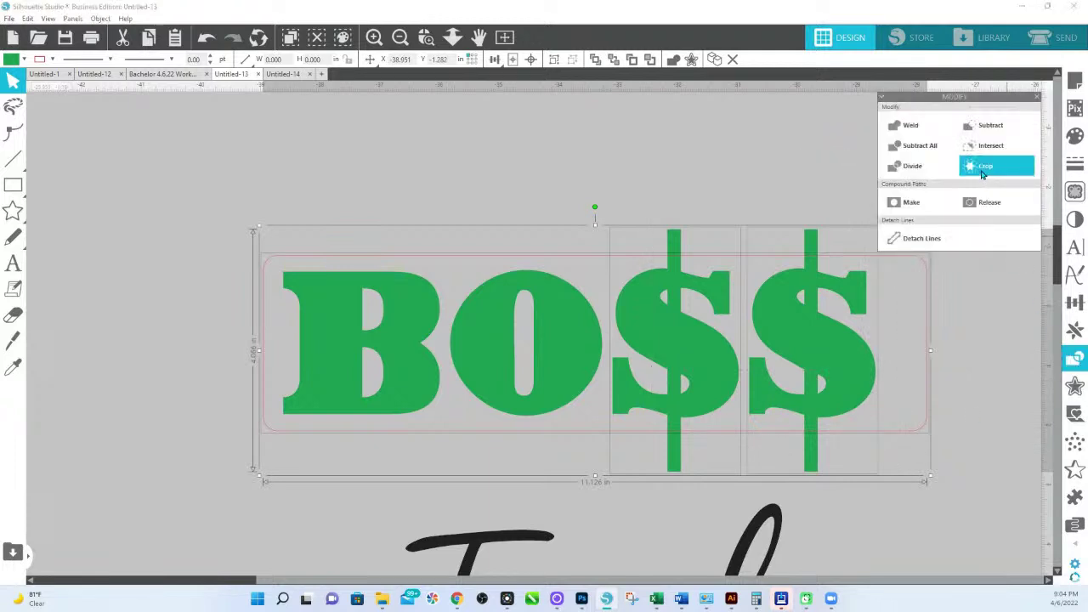
{"action": "left_click", "coordinate": [981, 173]}
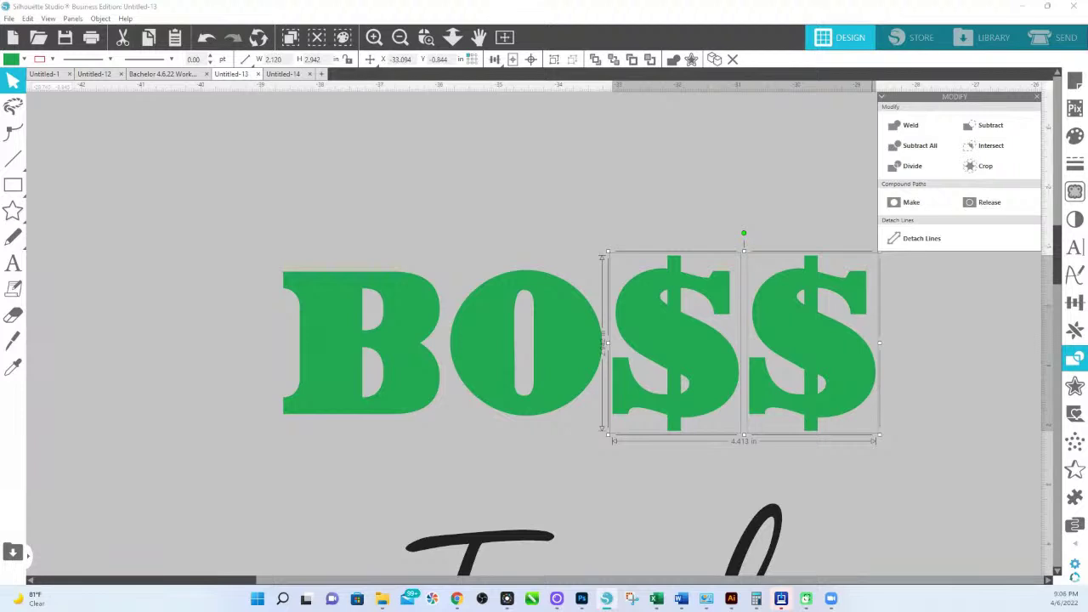
Step: Group the four BO$$ letters into one object
{"action": "left_click_drag", "start_coordinate": [252, 239], "coordinate": [843, 414]}
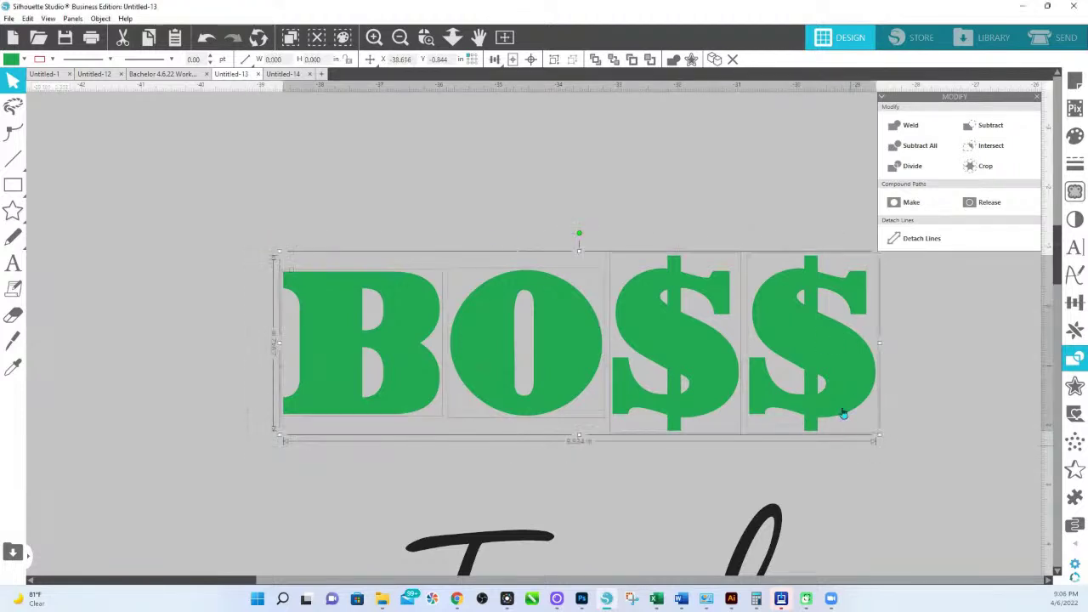
{"action": "right_click", "coordinate": [843, 414]}
{"action": "left_click", "coordinate": [912, 265]}
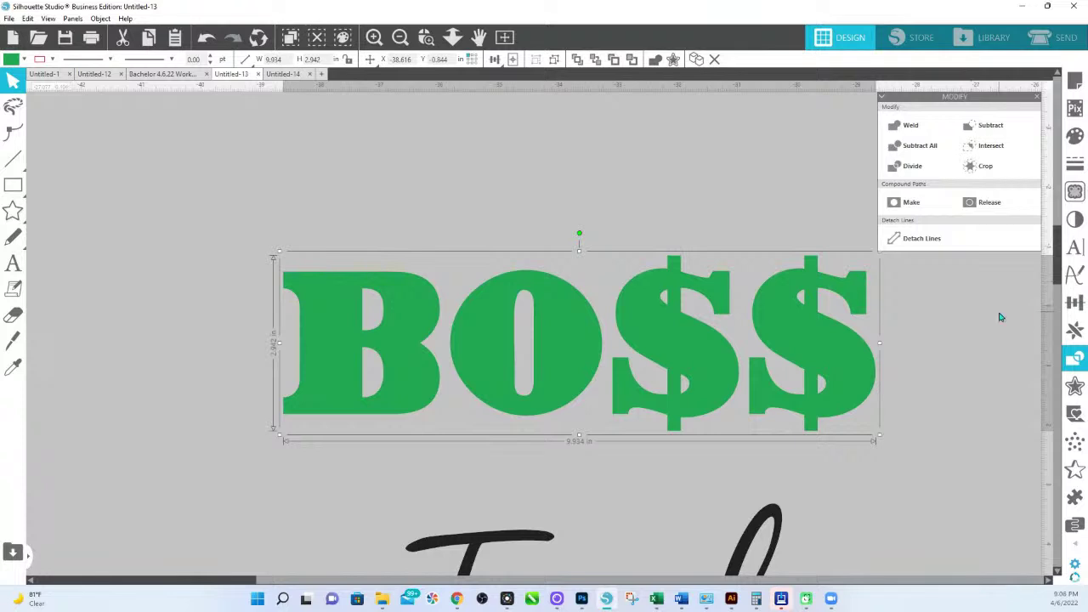
Step: Draw an unfilled rounded rectangle about 11.01 in wide and 3.49 in tall around the BO$$ lettering
{"action": "left_click", "coordinate": [23, 197]}
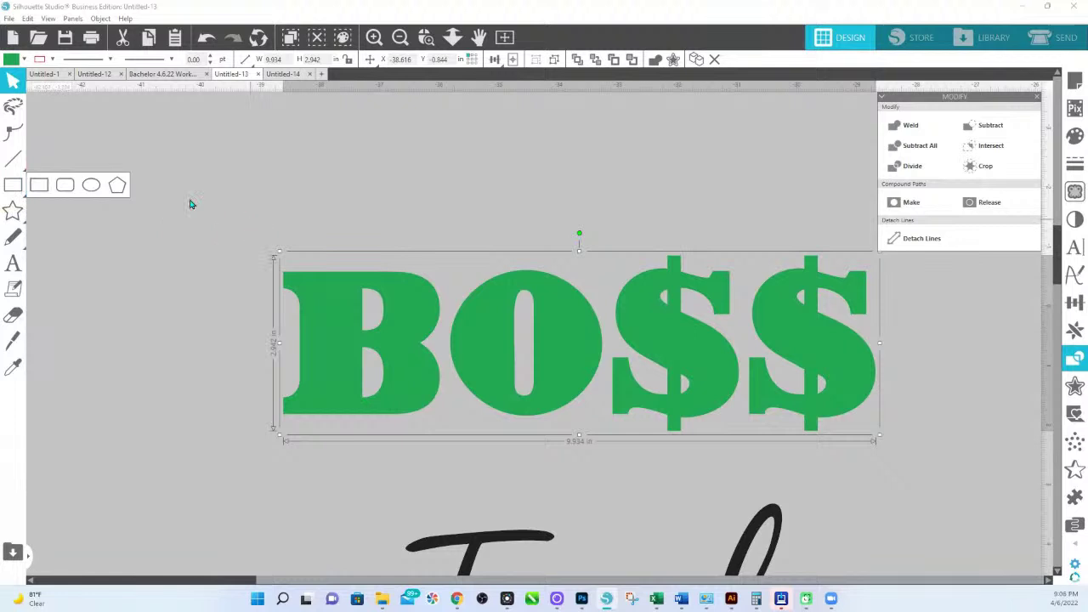
{"action": "left_click", "coordinate": [38, 184]}
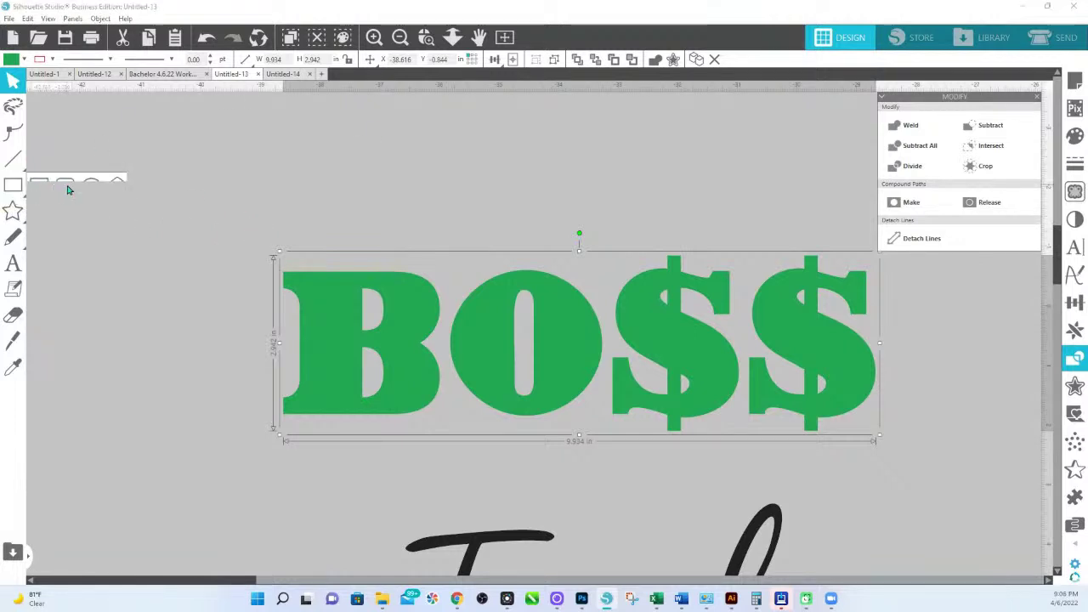
{"action": "mouse_move", "coordinate": [68, 185]}
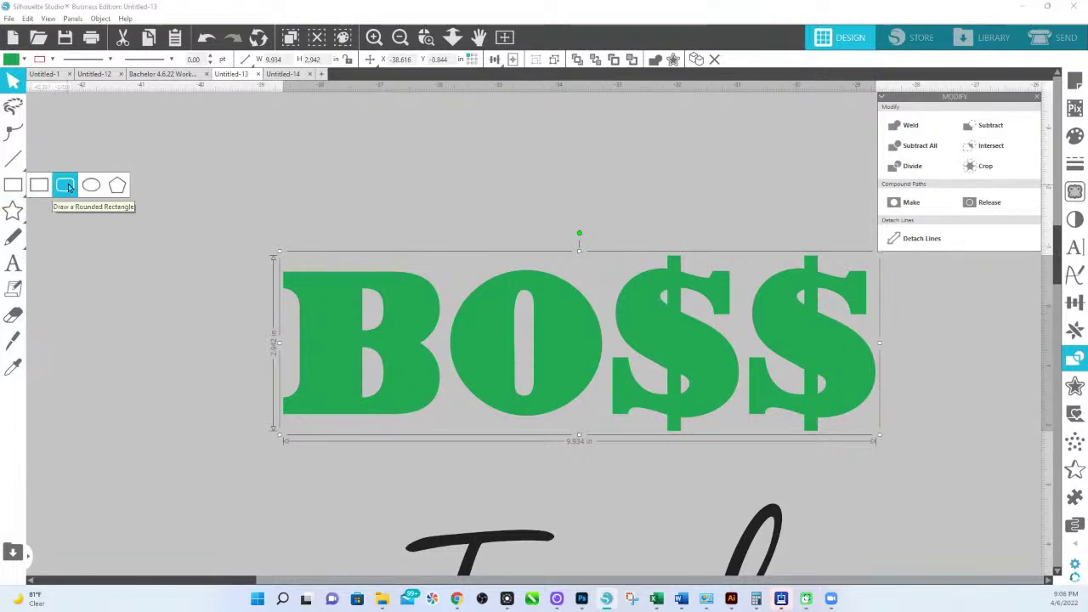
{"action": "left_click", "coordinate": [68, 186]}
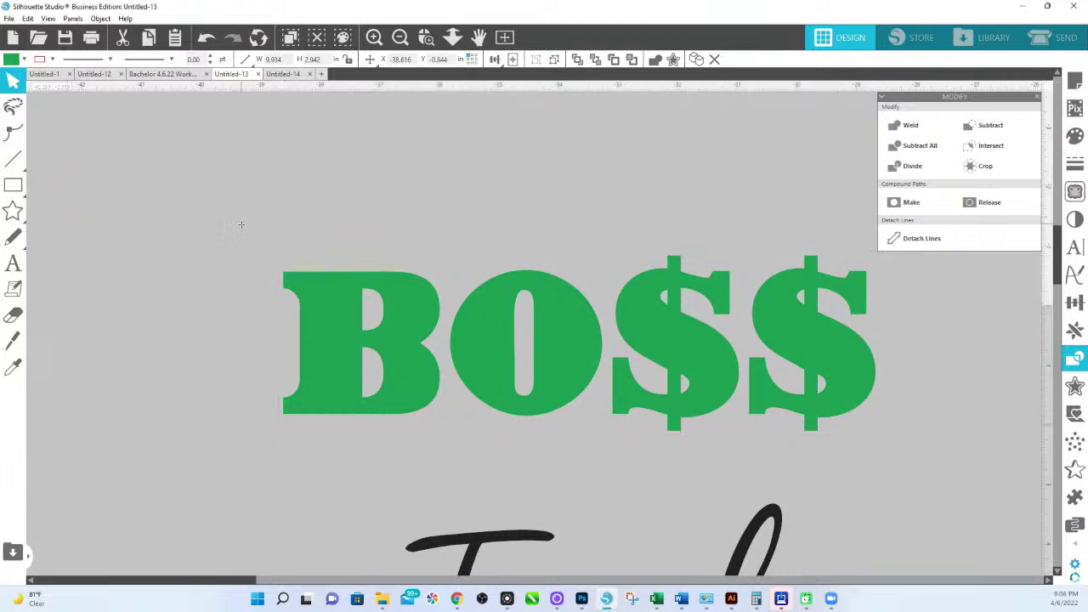
{"action": "left_click_drag", "start_coordinate": [242, 245], "coordinate": [593, 328]}
{"action": "left_click_drag", "start_coordinate": [745, 359], "coordinate": [898, 458]}
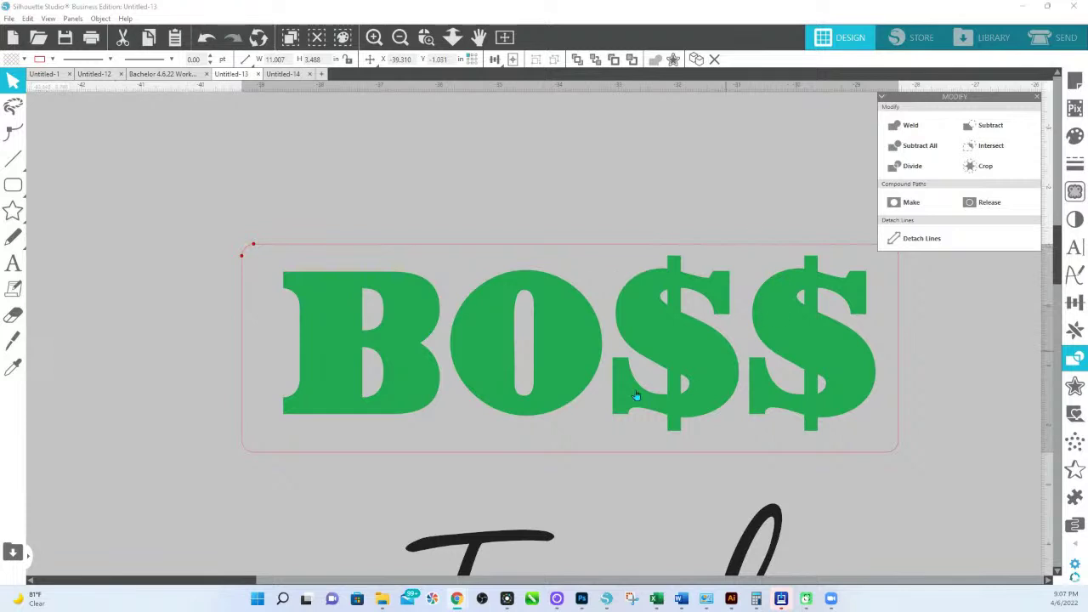
Step: Center the grouped BO$$ lettering and the rounded rectangle on each other
{"action": "left_click", "coordinate": [557, 351]}
{"action": "left_click", "coordinate": [796, 262]}
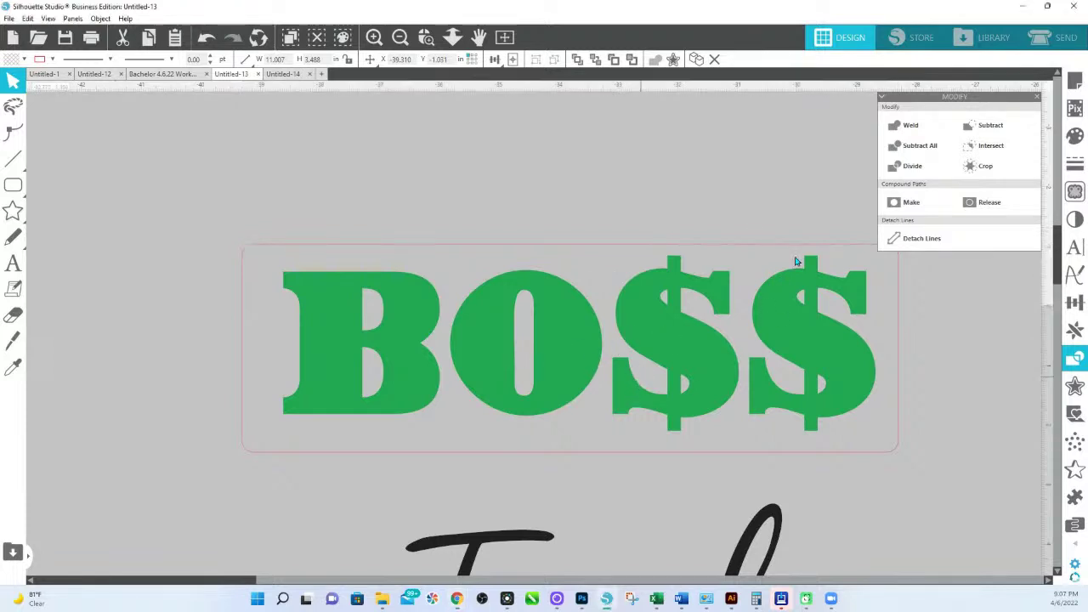
{"action": "left_click", "coordinate": [341, 338]}
{"action": "scroll", "coordinate": [432, 199], "scroll_direction": "right", "scroll_amount": 2}
{"action": "left_click", "coordinate": [364, 219]}
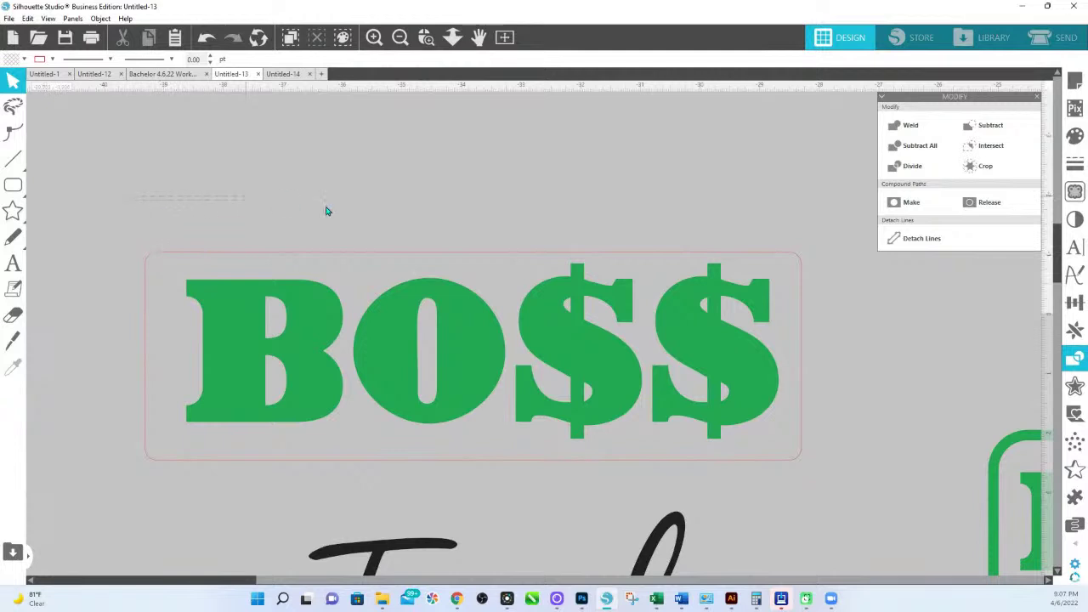
{"action": "left_click", "coordinate": [356, 342]}
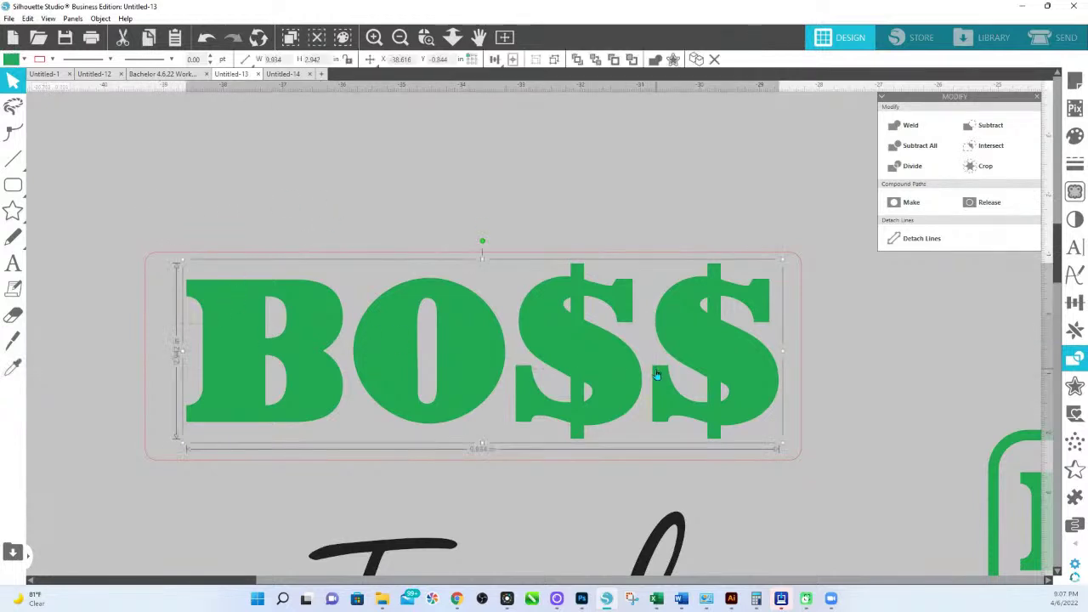
{"action": "left_click_drag", "start_coordinate": [233, 203], "coordinate": [623, 476]}
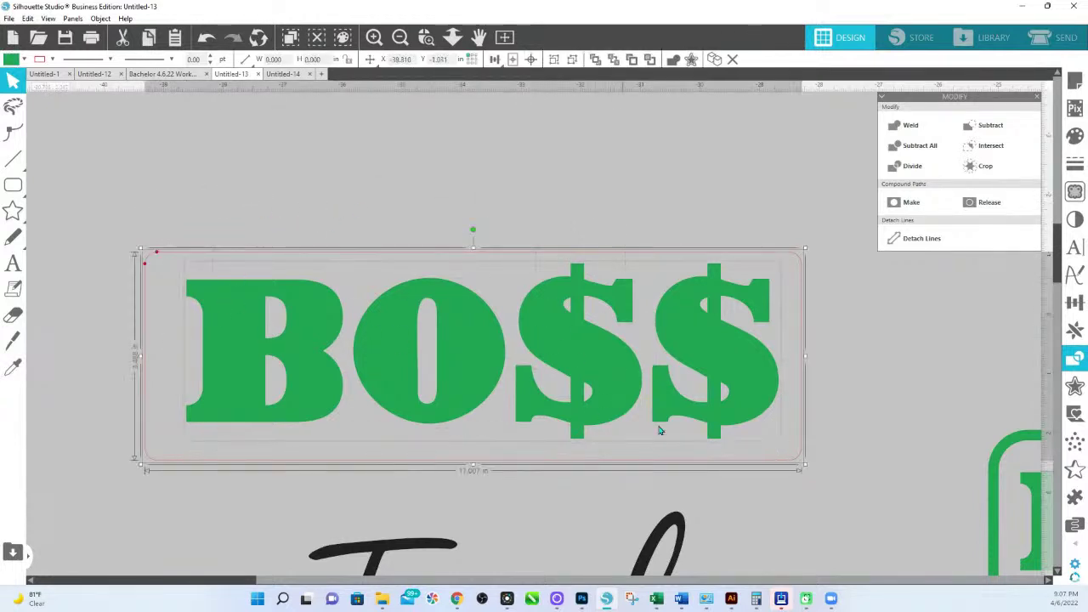
{"action": "left_click", "coordinate": [530, 60]}
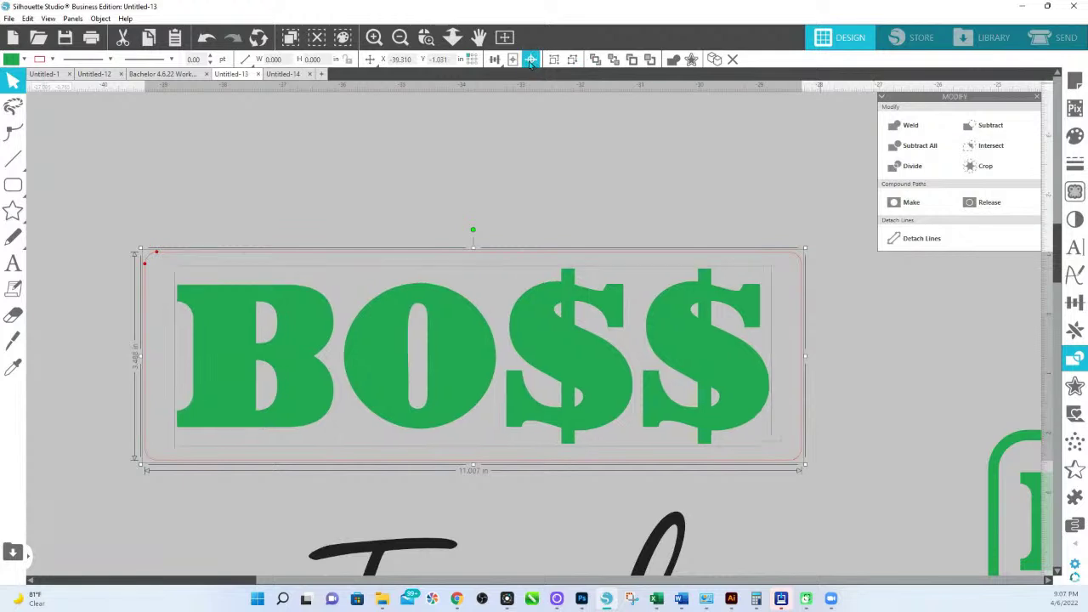
{"action": "left_click", "coordinate": [417, 191]}
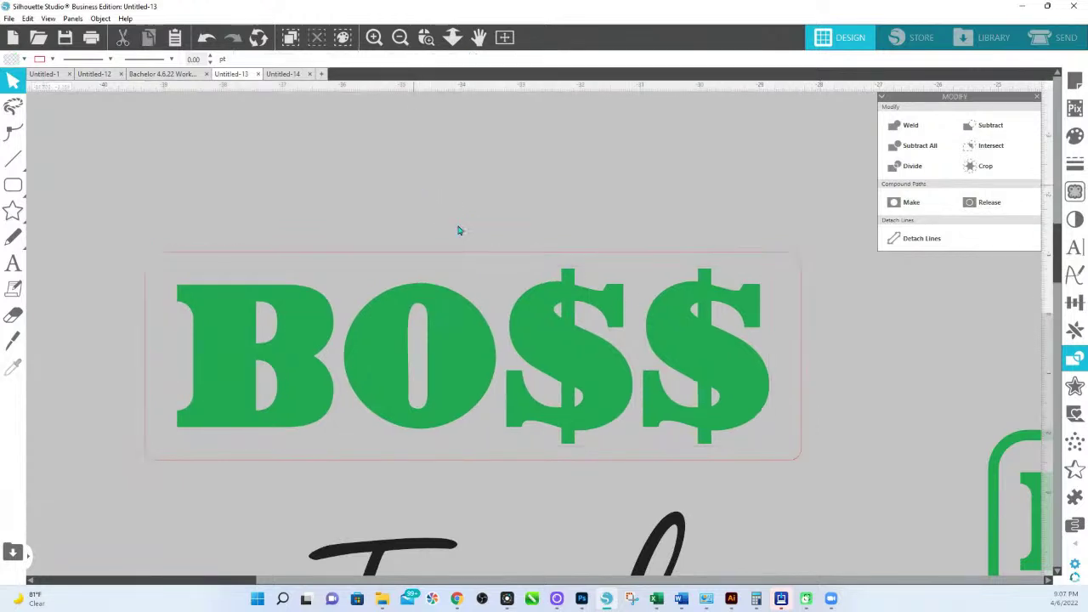
Step: Increase the corner rounding of the rectangle around BO$$ to give it large, soft corners
{"action": "left_click", "coordinate": [452, 36]}
{"action": "left_click", "coordinate": [550, 302]}
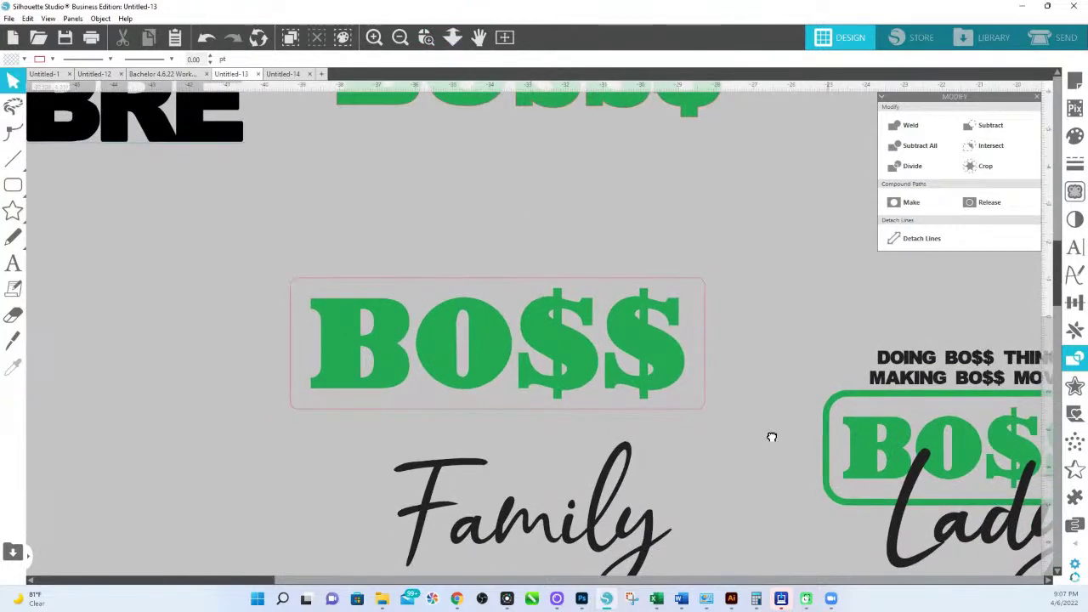
{"action": "mouse_move", "coordinate": [772, 437]}
{"action": "left_mouse_down"}
{"action": "mouse_move", "coordinate": [636, 417]}
{"action": "mouse_move", "coordinate": [772, 449]}
{"action": "mouse_move", "coordinate": [755, 447]}
{"action": "left_mouse_up"}
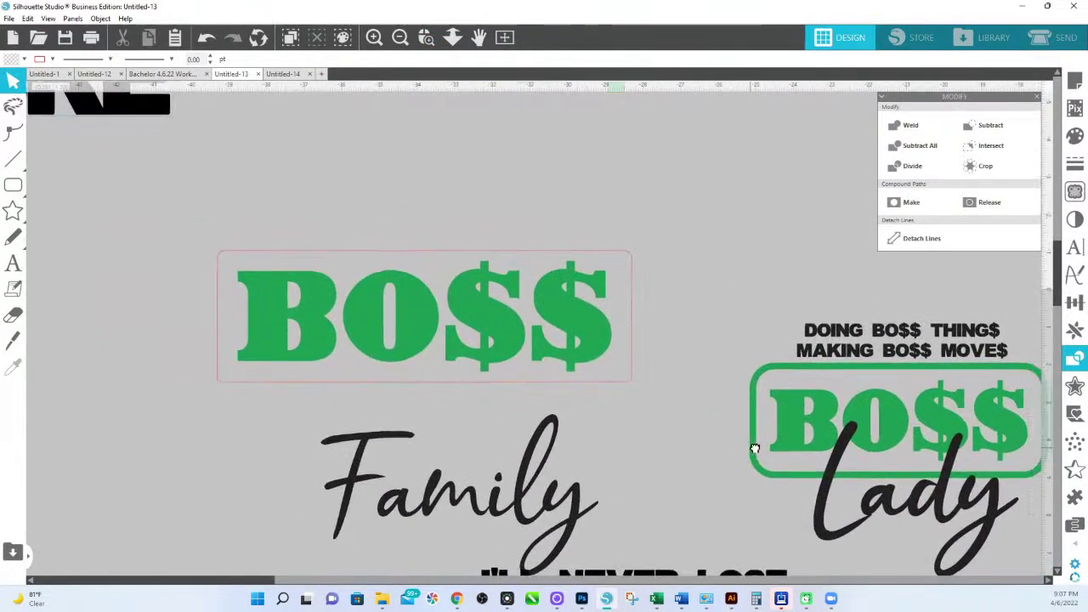
{"action": "left_click", "coordinate": [606, 258]}
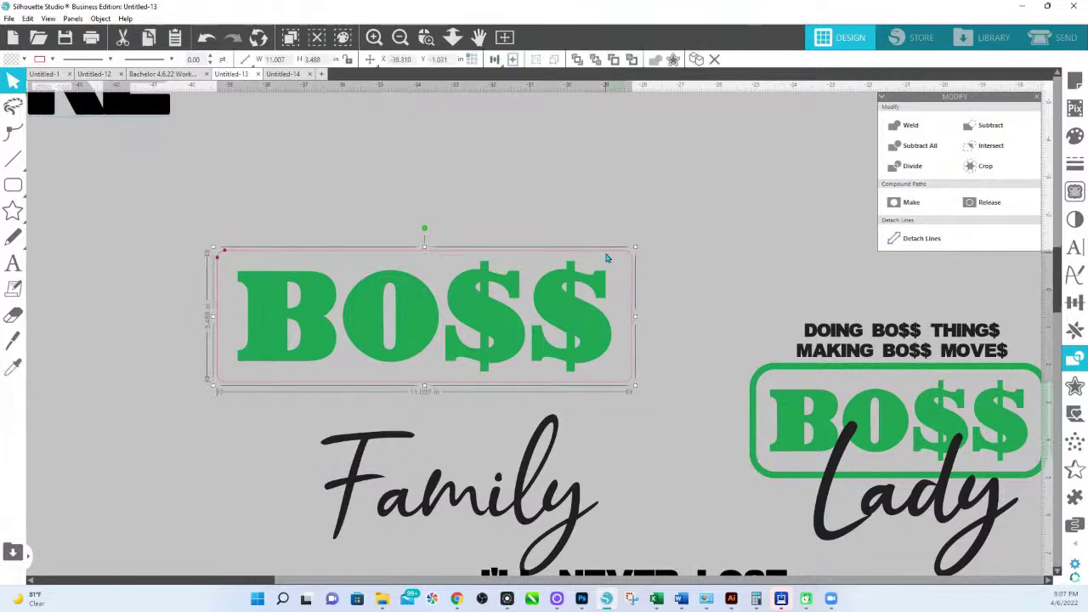
{"action": "left_click", "coordinate": [427, 37]}
{"action": "left_click_drag", "start_coordinate": [208, 243], "coordinate": [480, 339]}
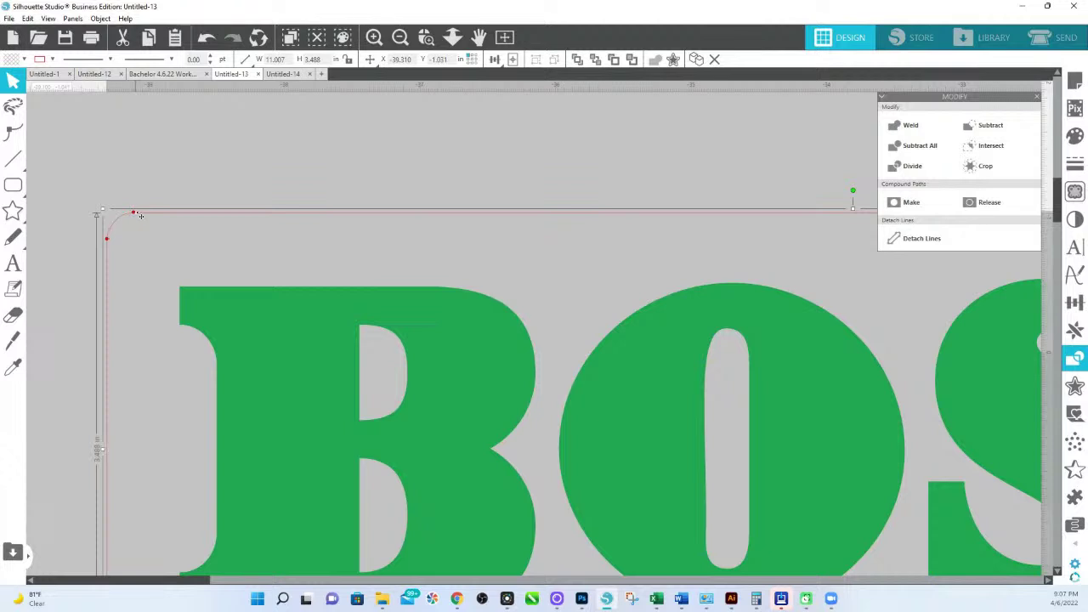
{"action": "left_click_drag", "start_coordinate": [138, 216], "coordinate": [231, 248]}
{"action": "left_click", "coordinate": [452, 38]}
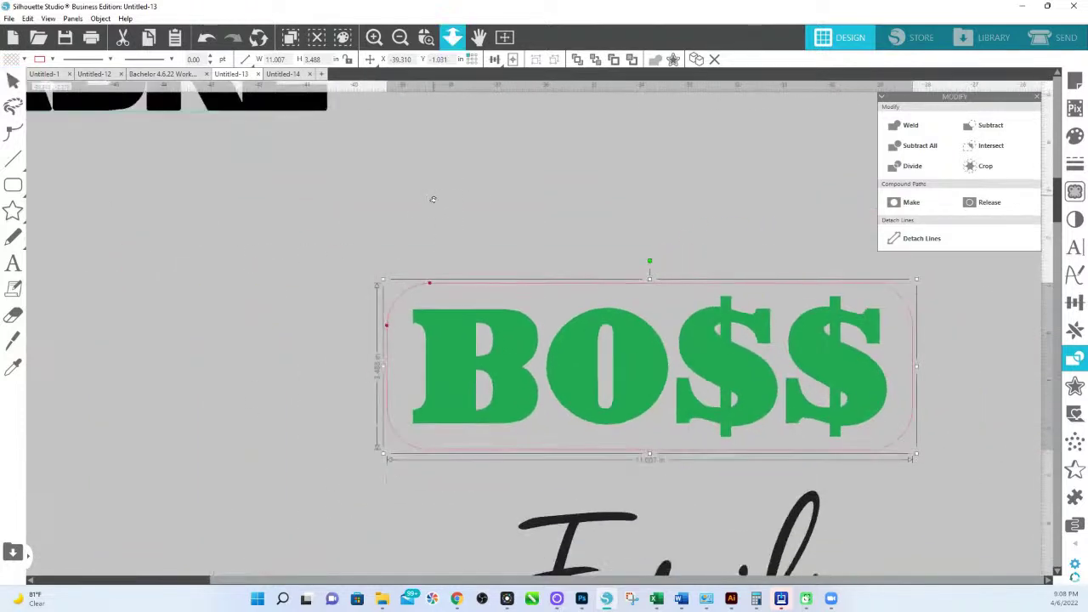
{"action": "left_click", "coordinate": [640, 358]}
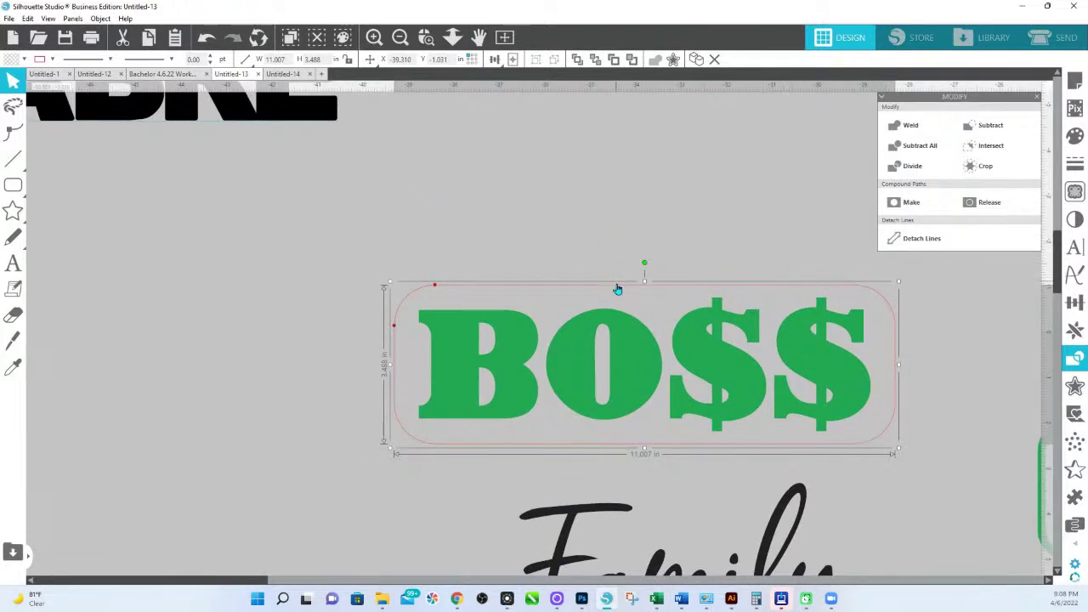
Step: Create a 0.225 in outward offset with rounded corners around the rounded rectangle
{"action": "right_click", "coordinate": [619, 289]}
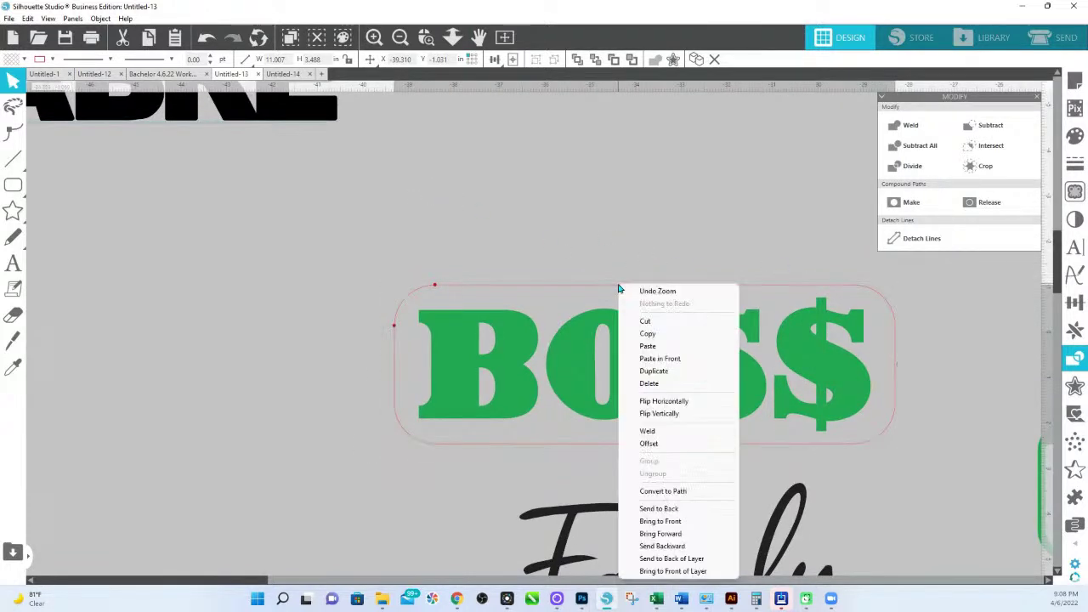
{"action": "left_click", "coordinate": [551, 257]}
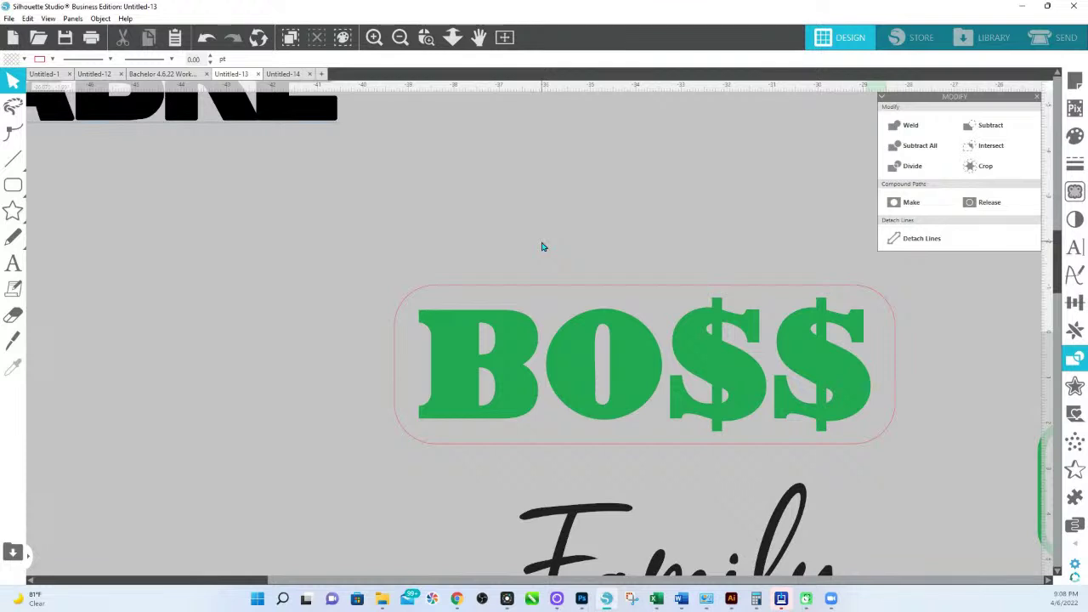
{"action": "left_click", "coordinate": [639, 294]}
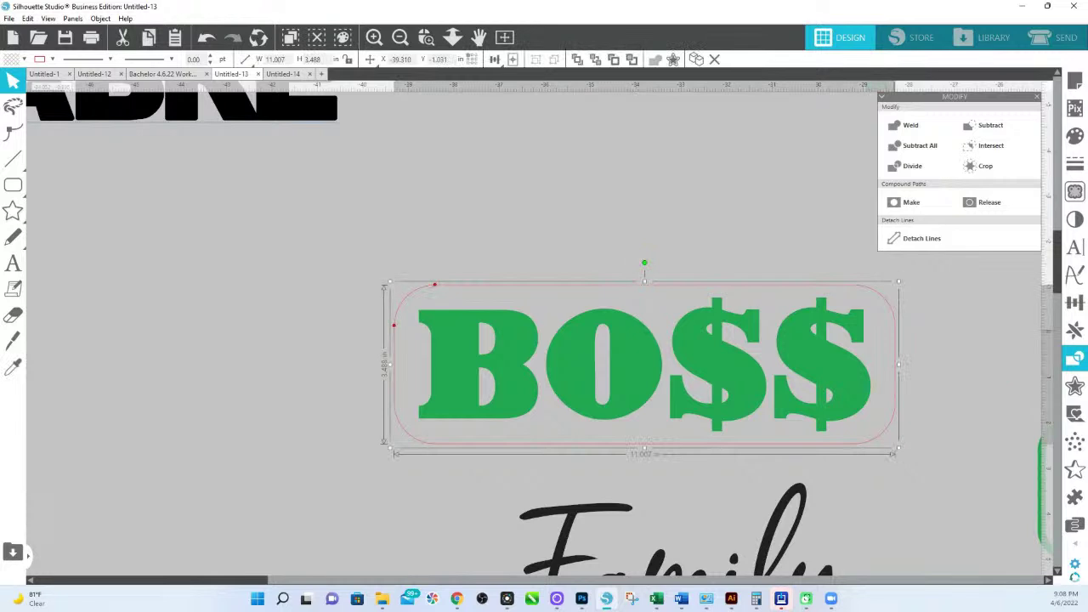
{"action": "left_click", "coordinate": [1075, 385]}
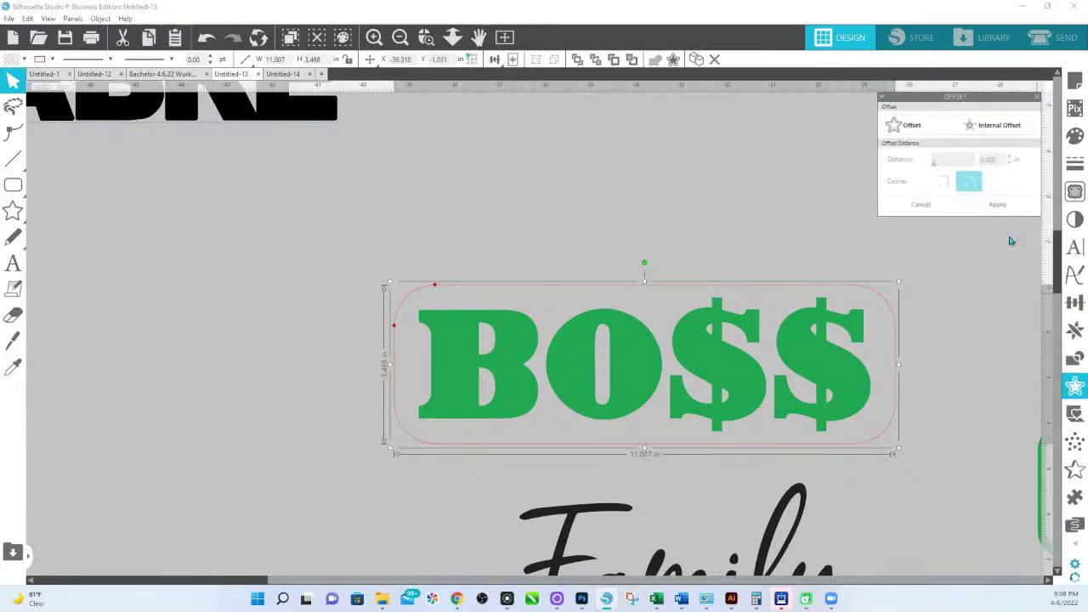
{"action": "left_click", "coordinate": [901, 125]}
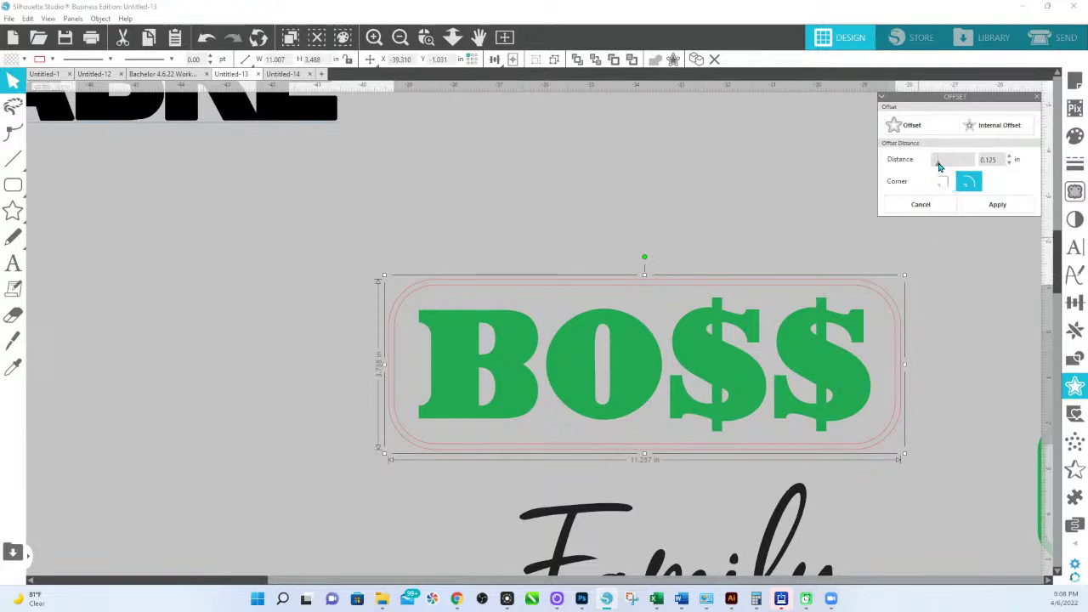
{"action": "left_click_drag", "start_coordinate": [940, 166], "coordinate": [943, 167]}
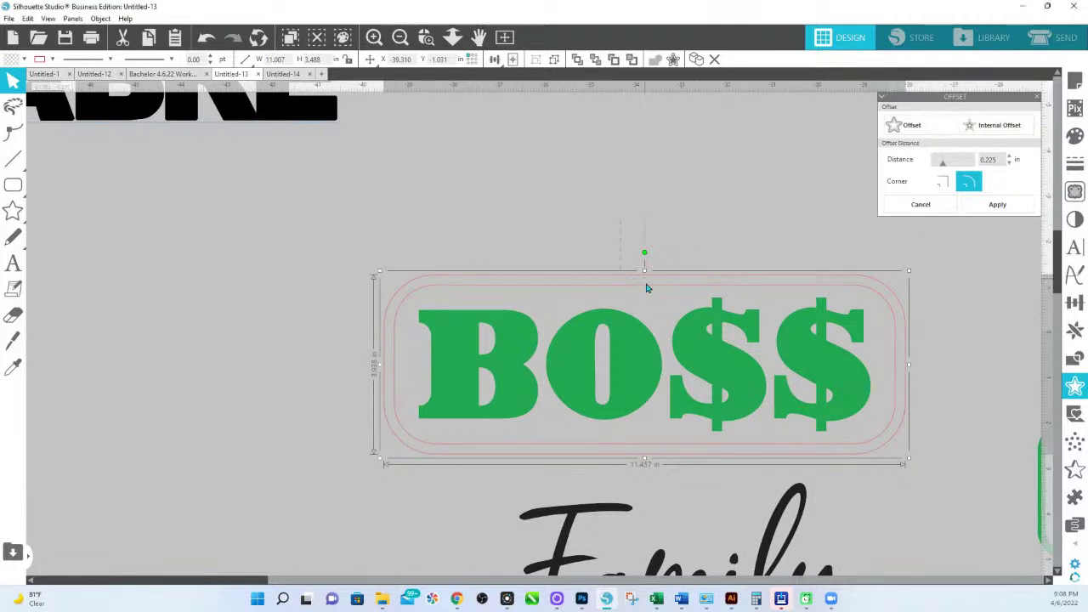
{"action": "left_click", "coordinate": [997, 204]}
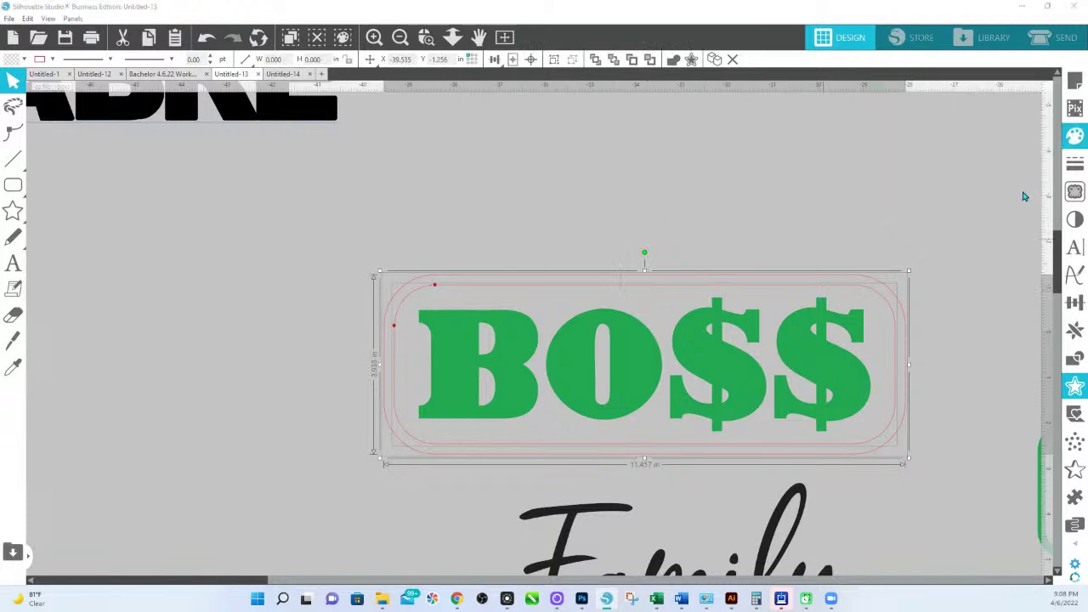
Step: Fill both frame outlines with pale yellow and make them a compound path that forms a hollow border
{"action": "left_click", "coordinate": [978, 217]}
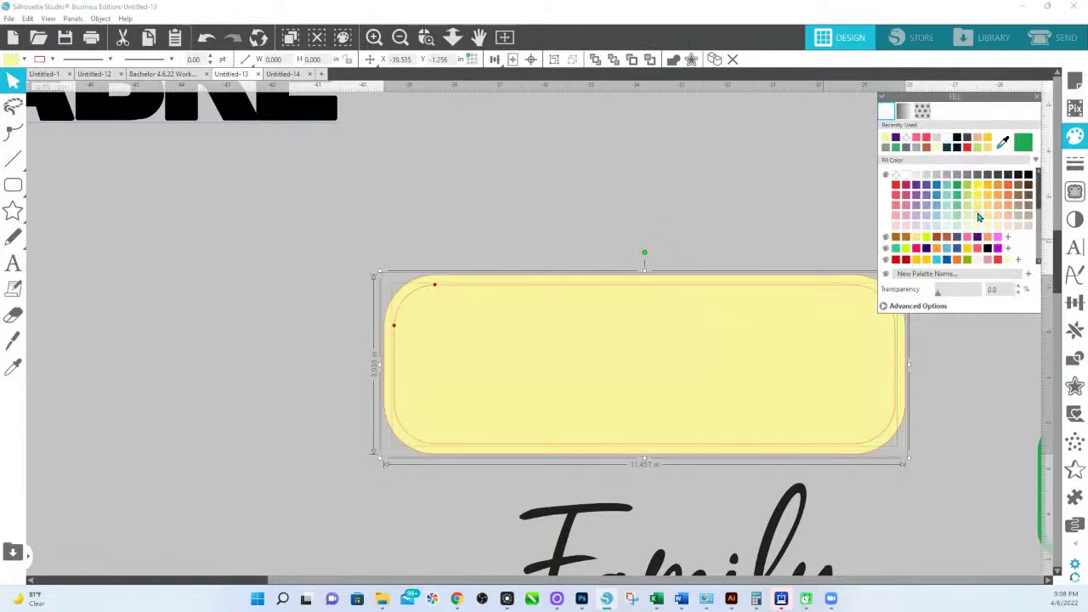
{"action": "right_click", "coordinate": [706, 293]}
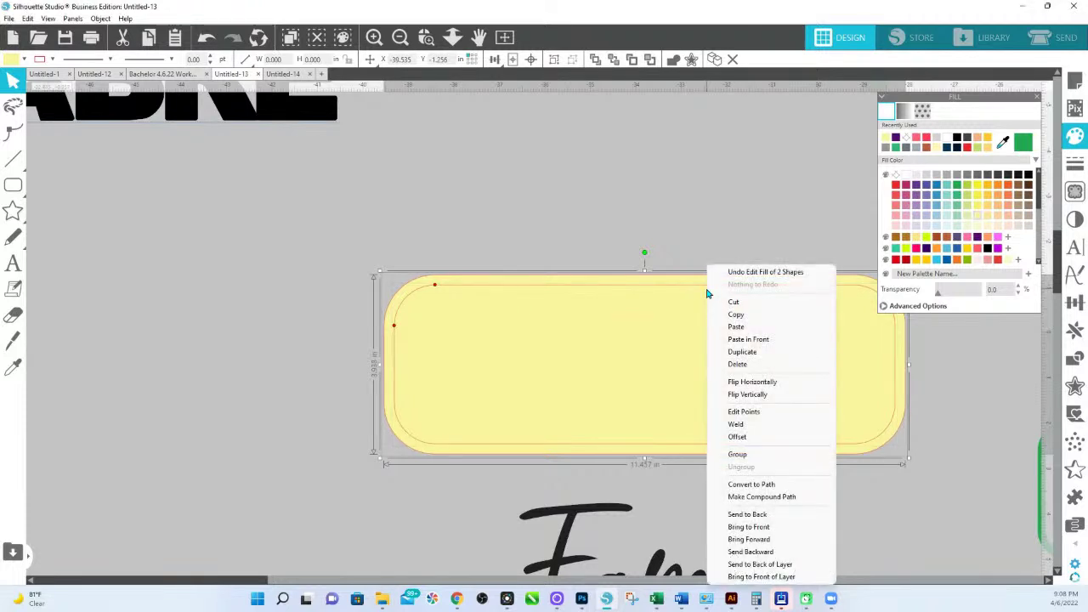
{"action": "left_click", "coordinate": [763, 498]}
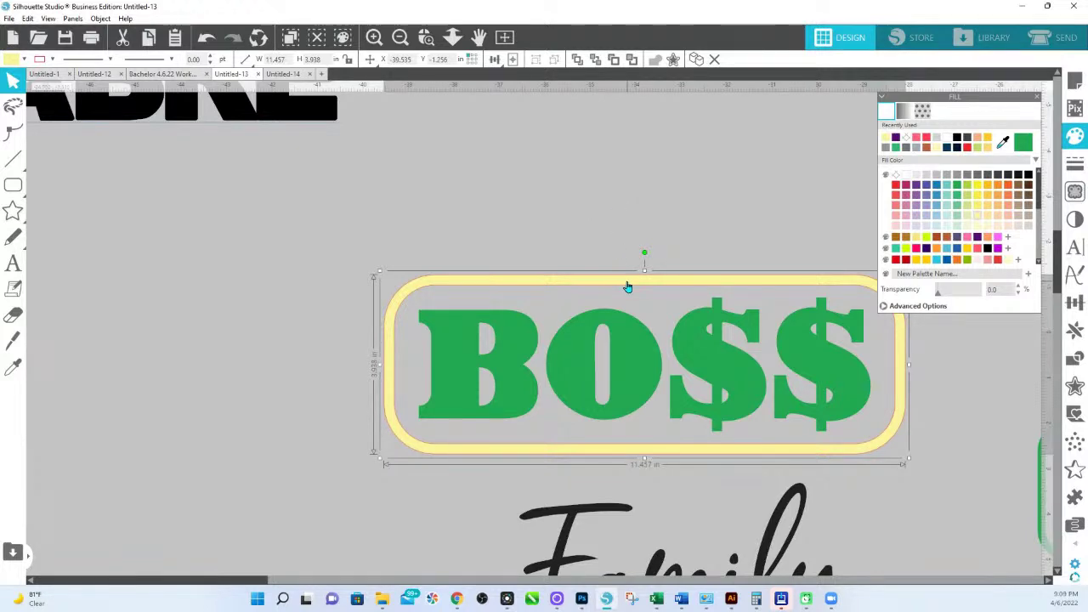
Step: Bring the Family script to the front and move it up so it overlaps the lower part of BO$$ and its border
{"action": "left_click", "coordinate": [452, 37]}
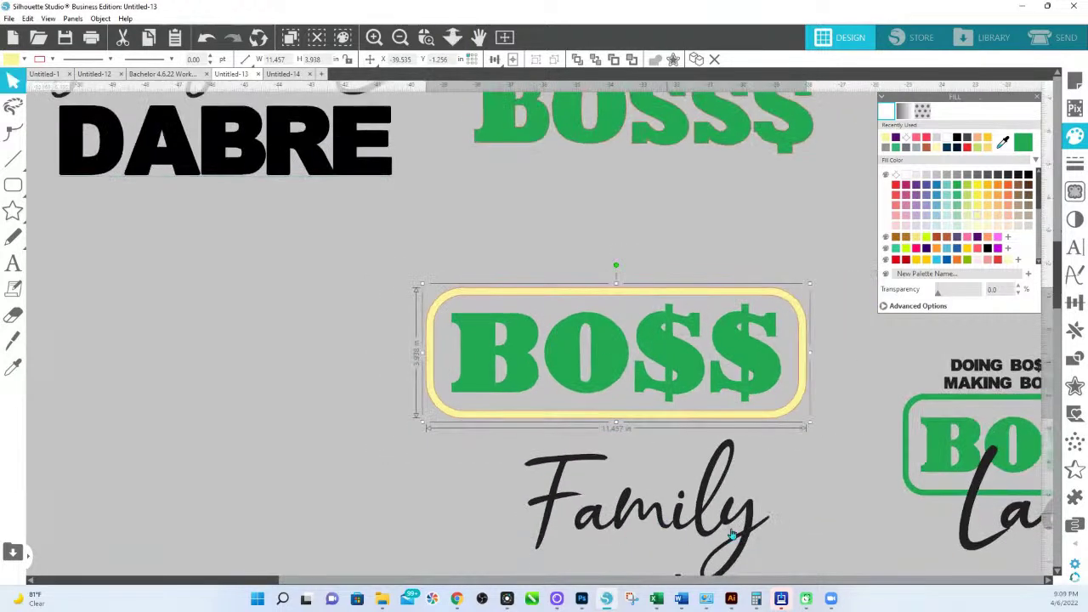
{"action": "mouse_move", "coordinate": [889, 499]}
{"action": "left_mouse_down"}
{"action": "mouse_move", "coordinate": [711, 335]}
{"action": "mouse_move", "coordinate": [651, 328]}
{"action": "mouse_move", "coordinate": [675, 340]}
{"action": "mouse_move", "coordinate": [678, 383]}
{"action": "mouse_move", "coordinate": [897, 469]}
{"action": "mouse_move", "coordinate": [909, 487]}
{"action": "left_mouse_up"}
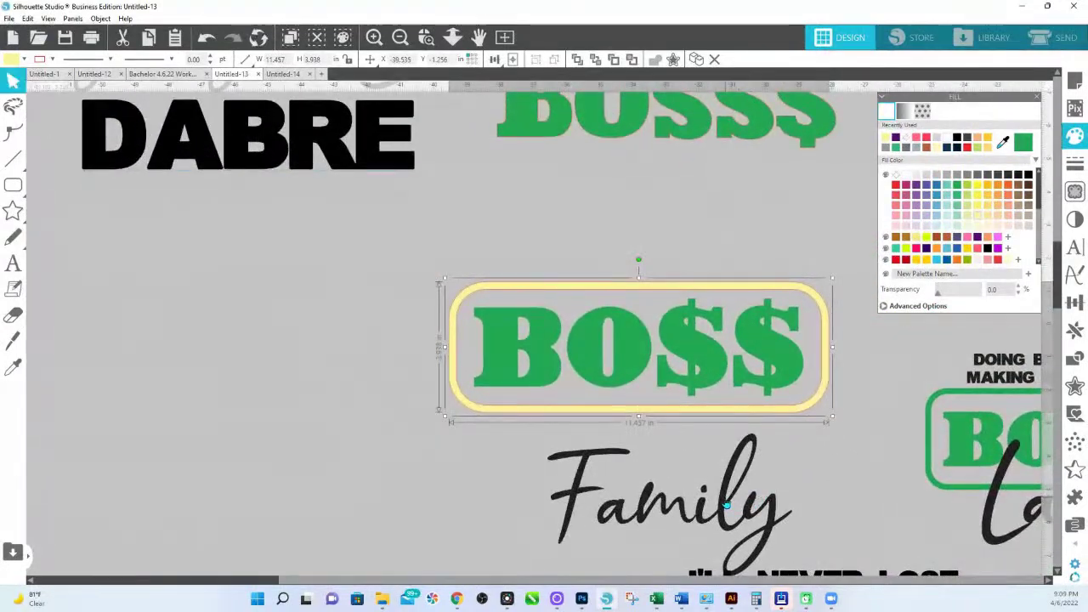
{"action": "left_click_drag", "start_coordinate": [727, 505], "coordinate": [712, 477]}
{"action": "right_click", "coordinate": [710, 463]}
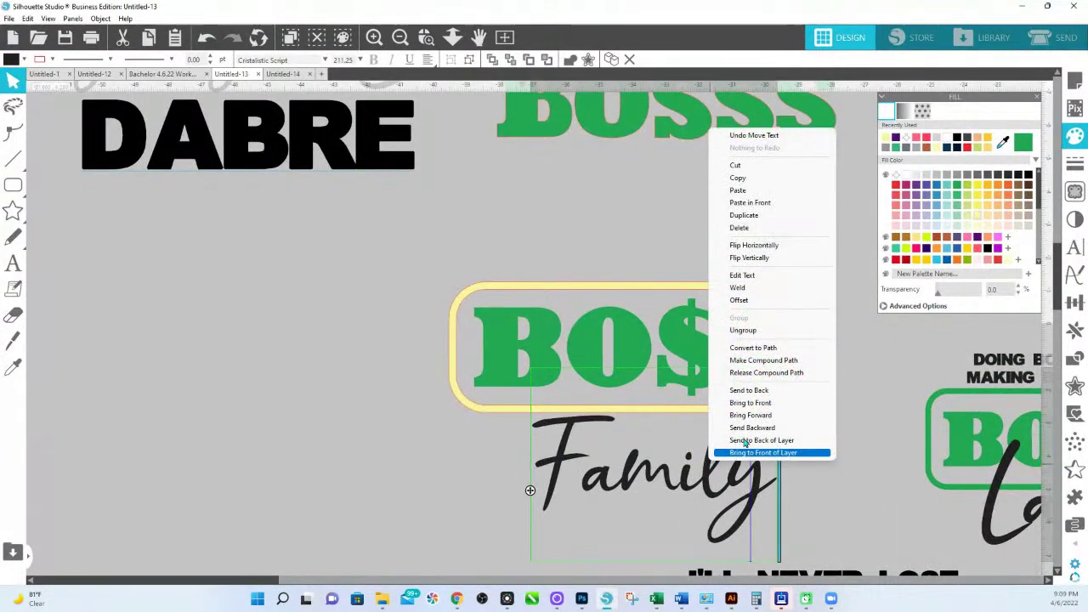
{"action": "left_click", "coordinate": [773, 403]}
{"action": "left_click", "coordinate": [711, 469]}
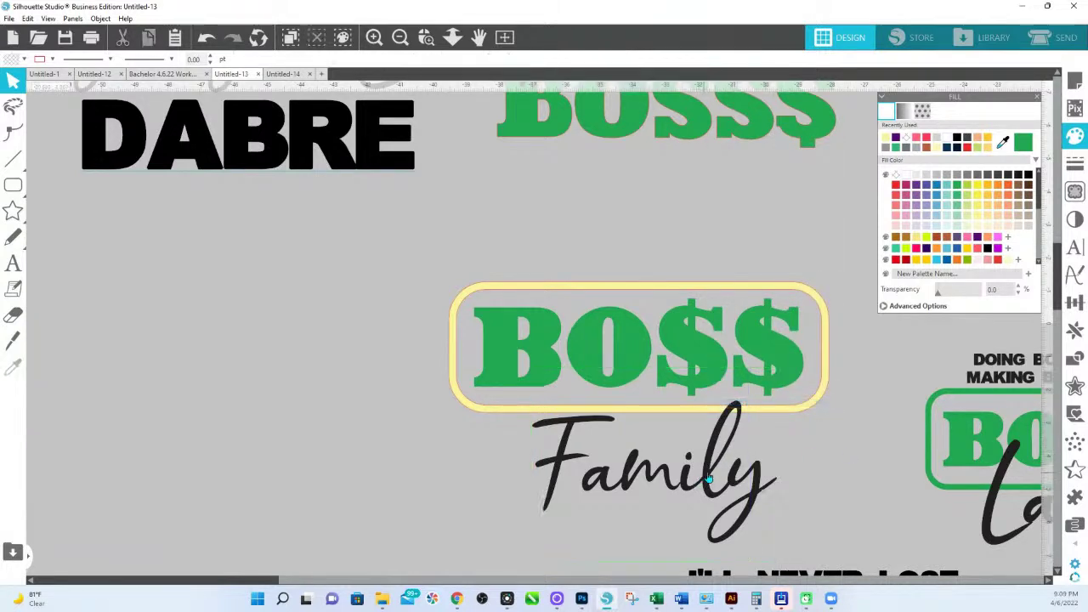
{"action": "left_click_drag", "start_coordinate": [709, 478], "coordinate": [711, 430]}
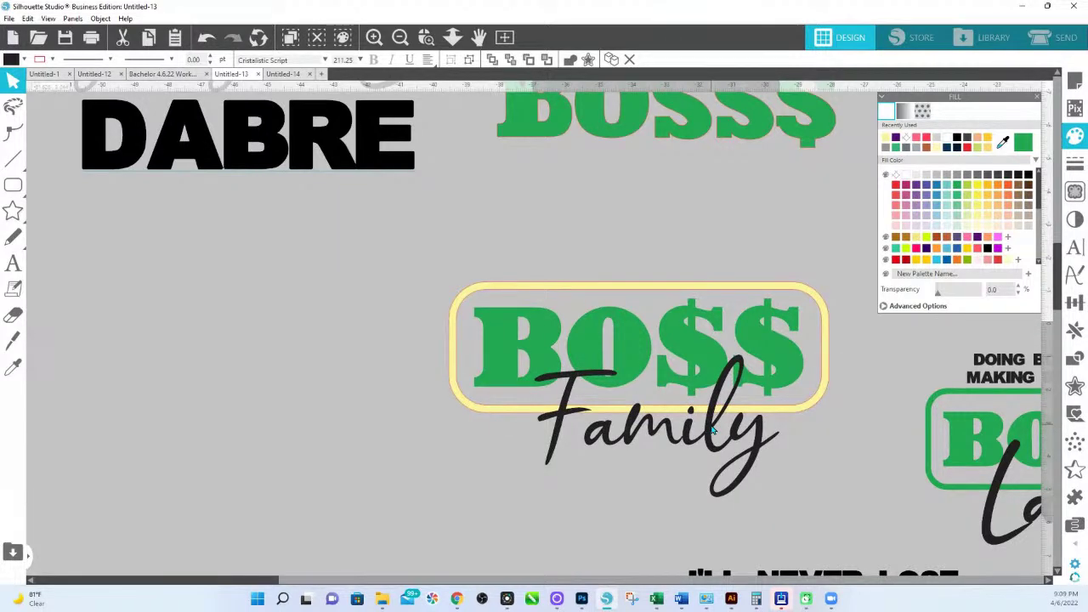
{"action": "left_click", "coordinate": [712, 431]}
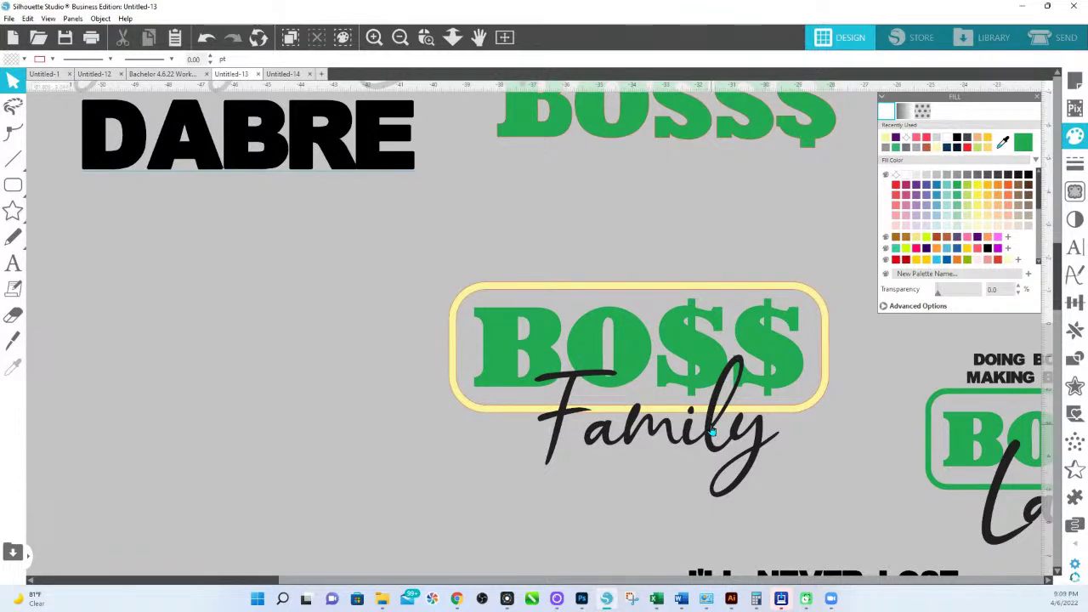
{"action": "left_click_drag", "start_coordinate": [716, 430], "coordinate": [708, 424]}
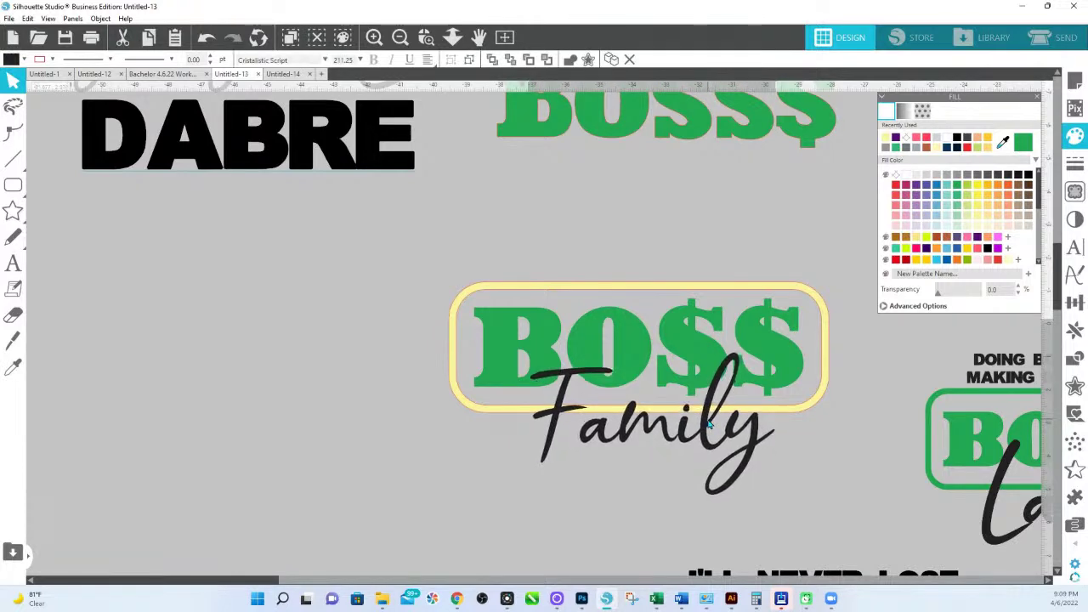
Step: Place a copy of the whole BO$$ Family design beside the original and match the original's border fill to the green lettering
{"action": "left_click_drag", "start_coordinate": [403, 280], "coordinate": [803, 479]}
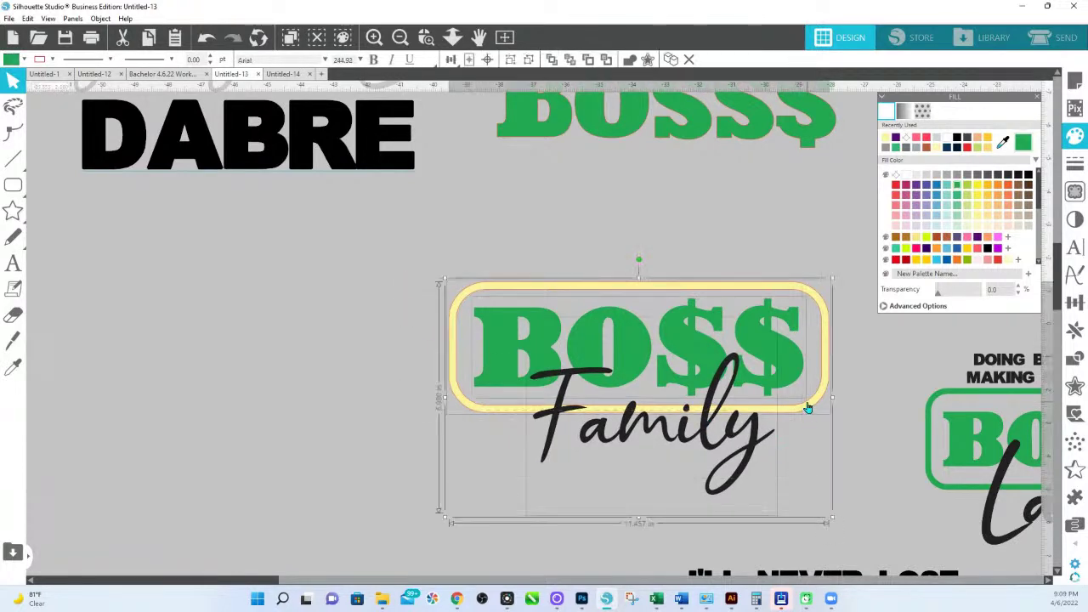
{"action": "left_click_drag", "start_coordinate": [807, 408], "coordinate": [279, 423]}
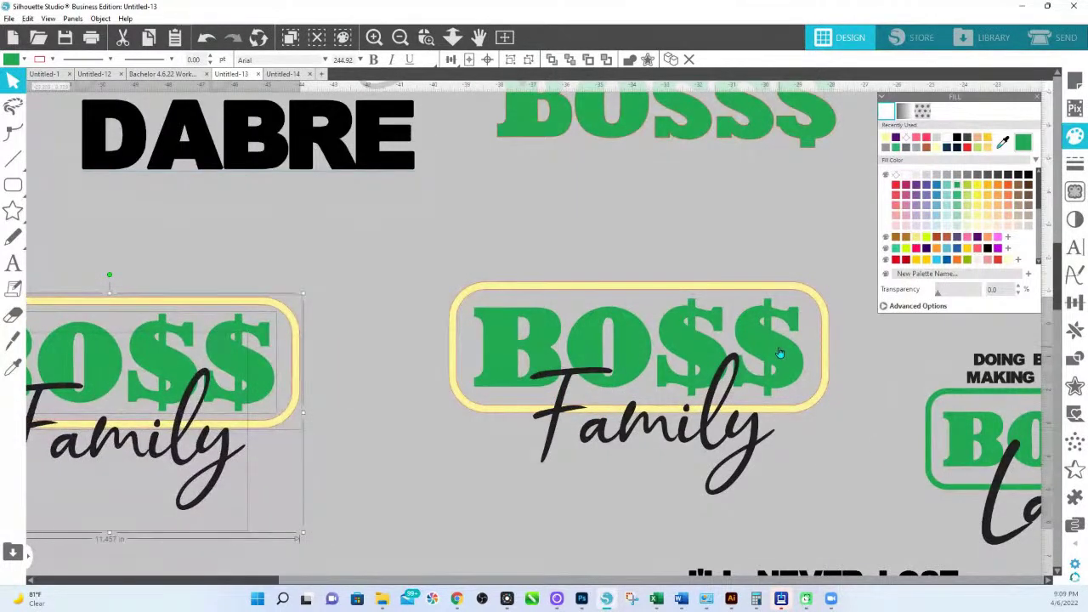
{"action": "left_click", "coordinate": [820, 396]}
{"action": "left_click", "coordinate": [777, 361]}
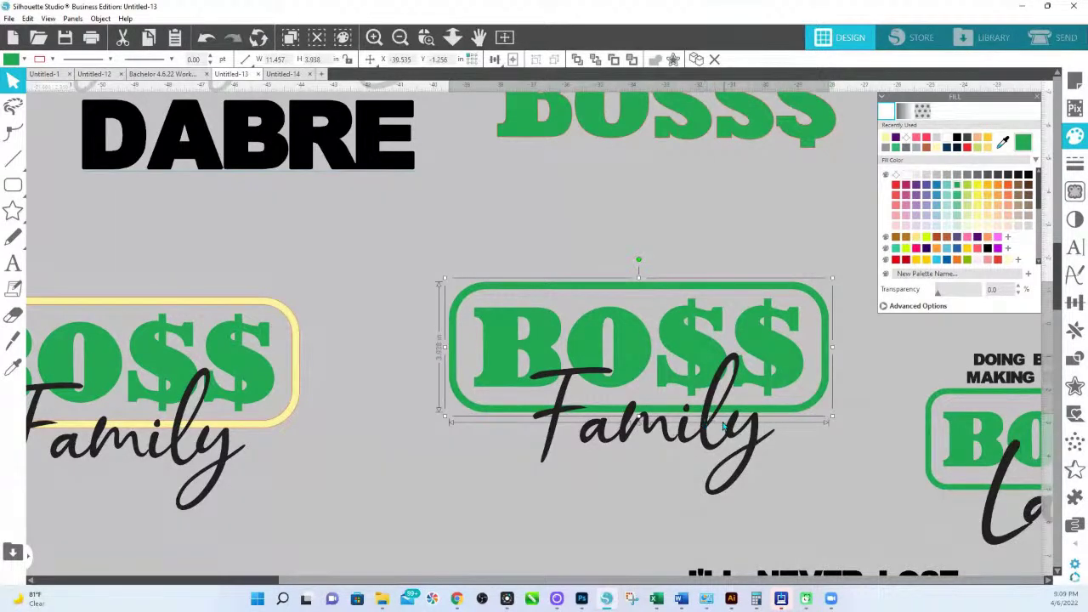
Step: Cut the overlapping Family script out of the green BO$$ lettering and border with Subtract All
{"action": "left_click", "coordinate": [761, 451], "text": "shift"}
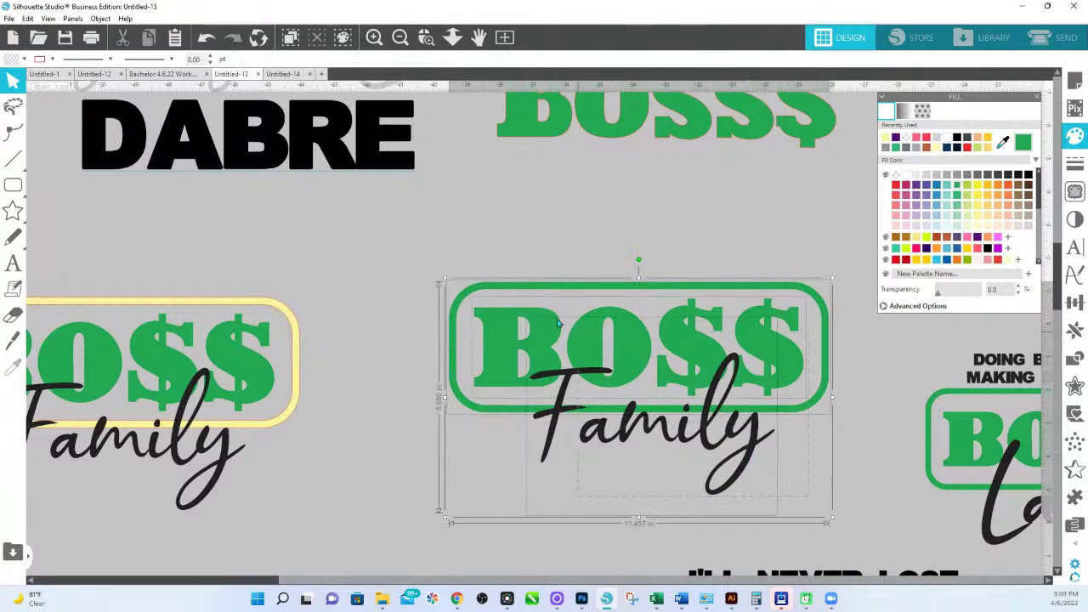
{"action": "left_click", "coordinate": [1074, 358]}
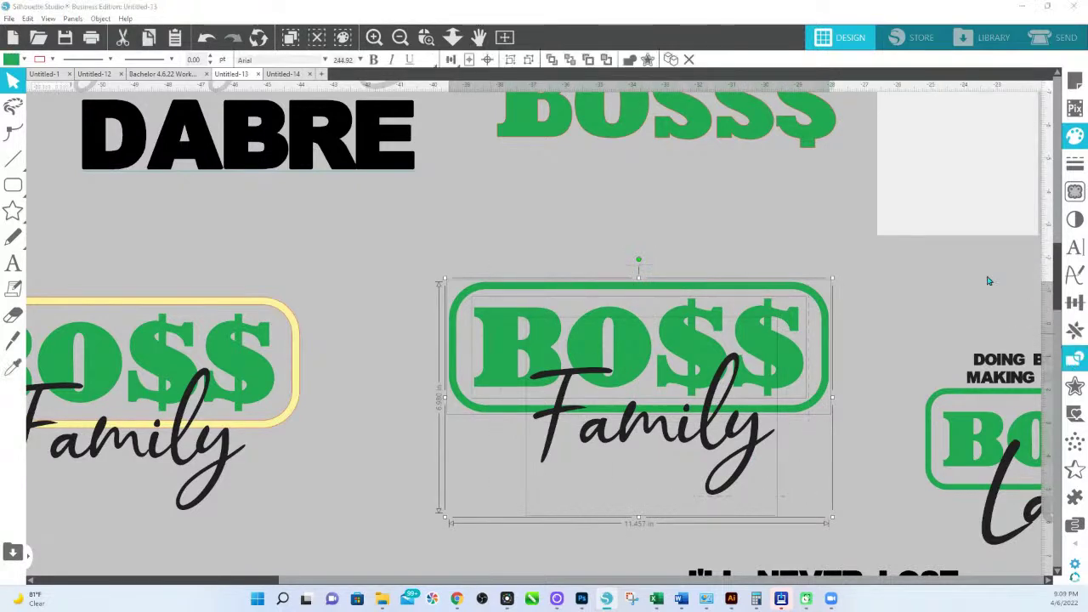
{"action": "left_click", "coordinate": [919, 144]}
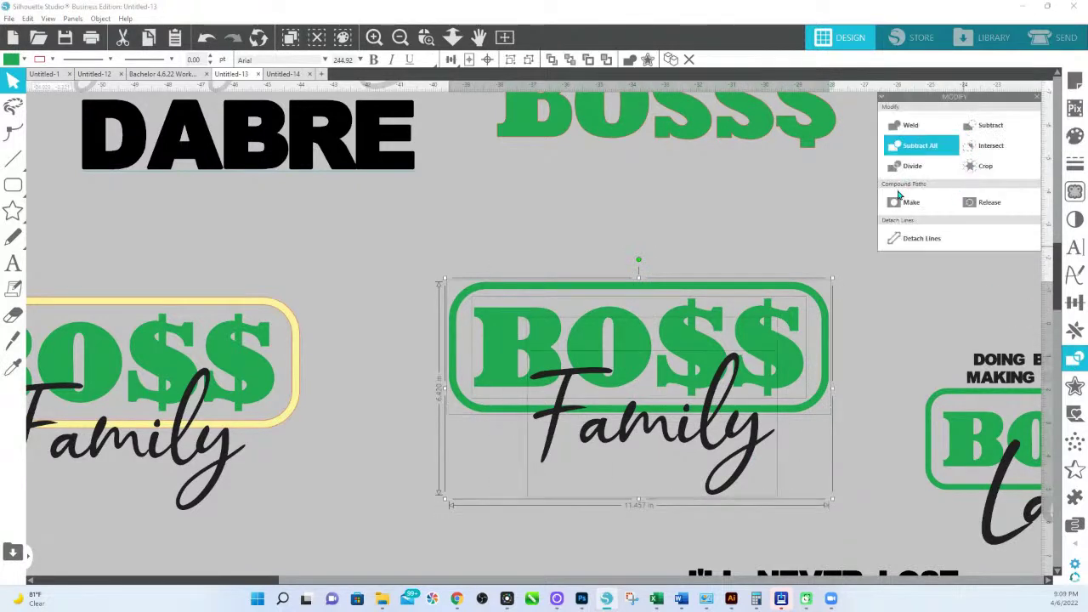
{"action": "left_click", "coordinate": [721, 201]}
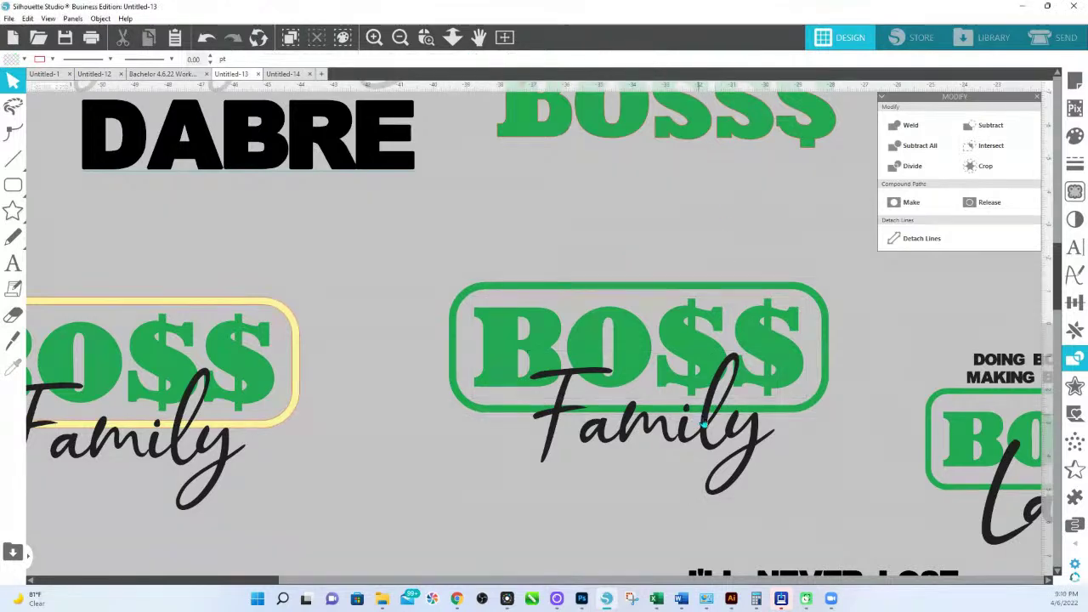
Step: Move the Family script down to examine the cutout in BO$$ and the border, and undo the move
{"action": "left_click_drag", "start_coordinate": [703, 425], "coordinate": [710, 476]}
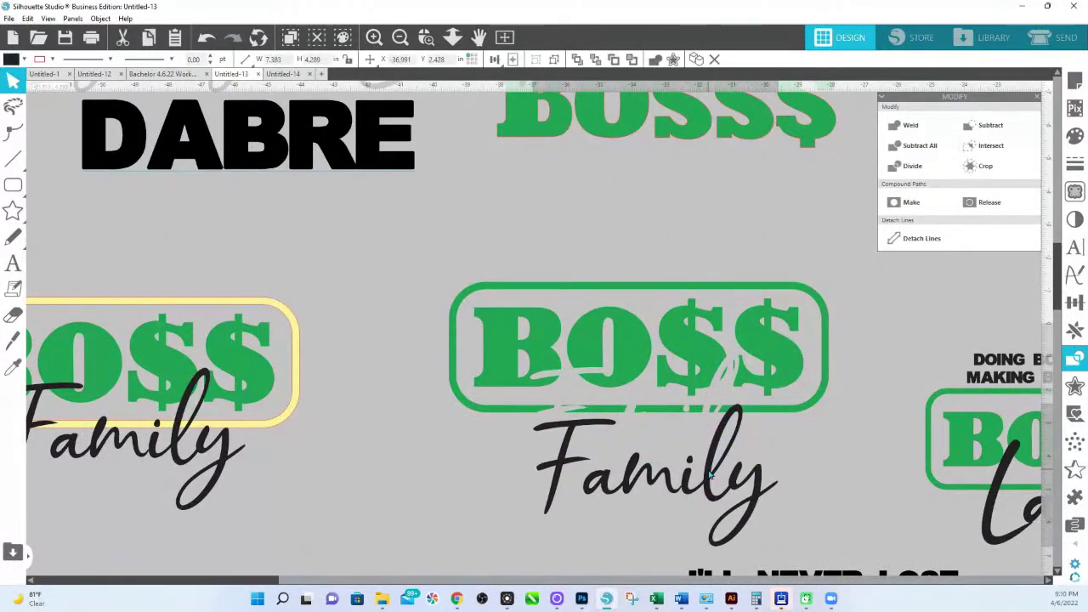
{"action": "left_click", "coordinate": [709, 475]}
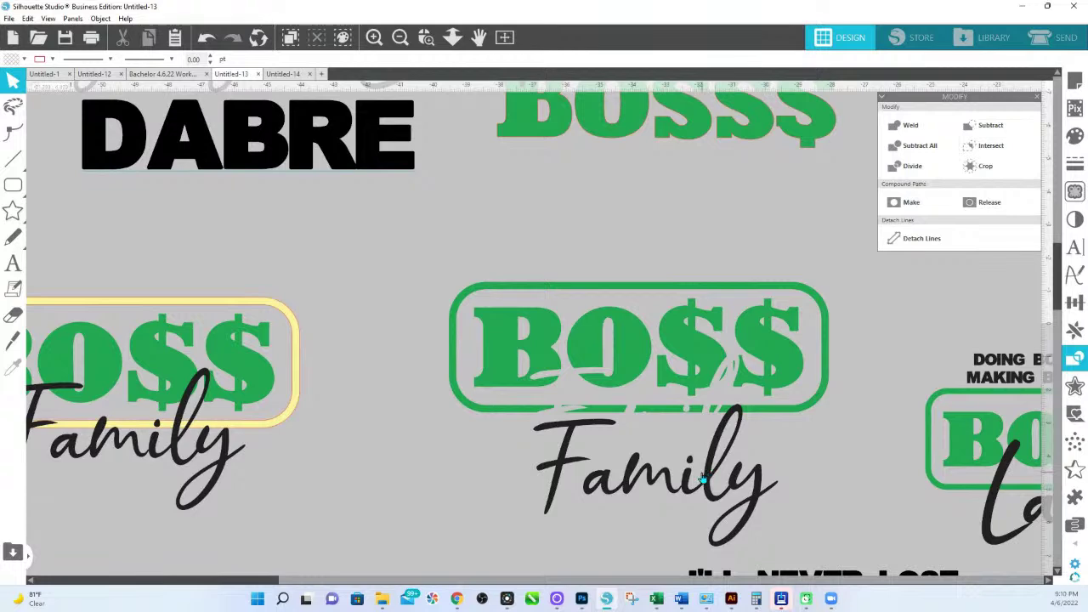
{"action": "key", "text": "ctrl+z"}
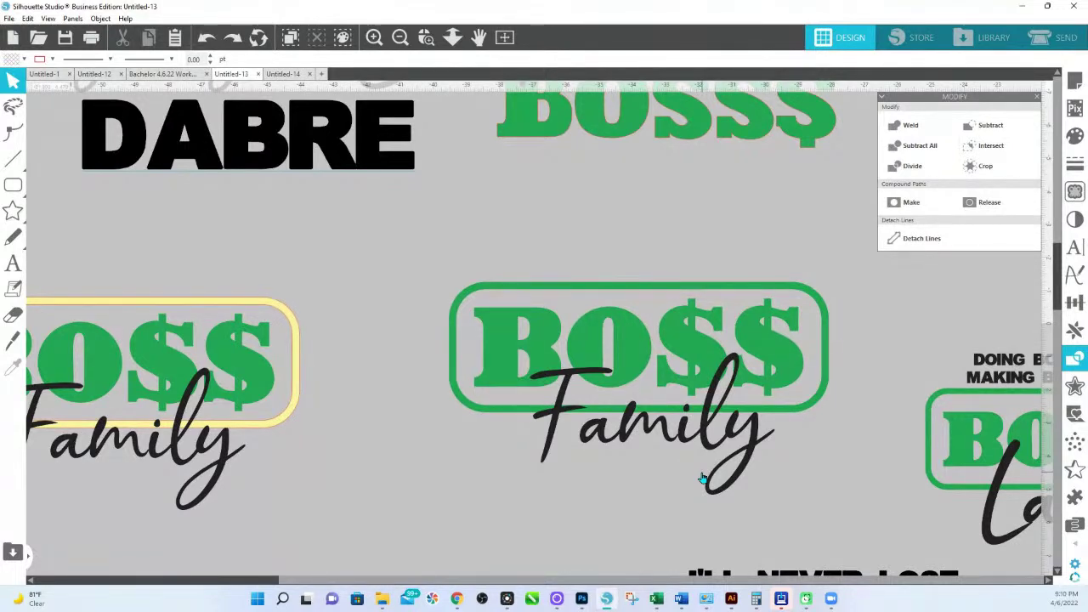
Step: Fill the Family script of the green-bordered design with the green sampled from the BO$$ lettering
{"action": "left_click", "coordinate": [739, 440]}
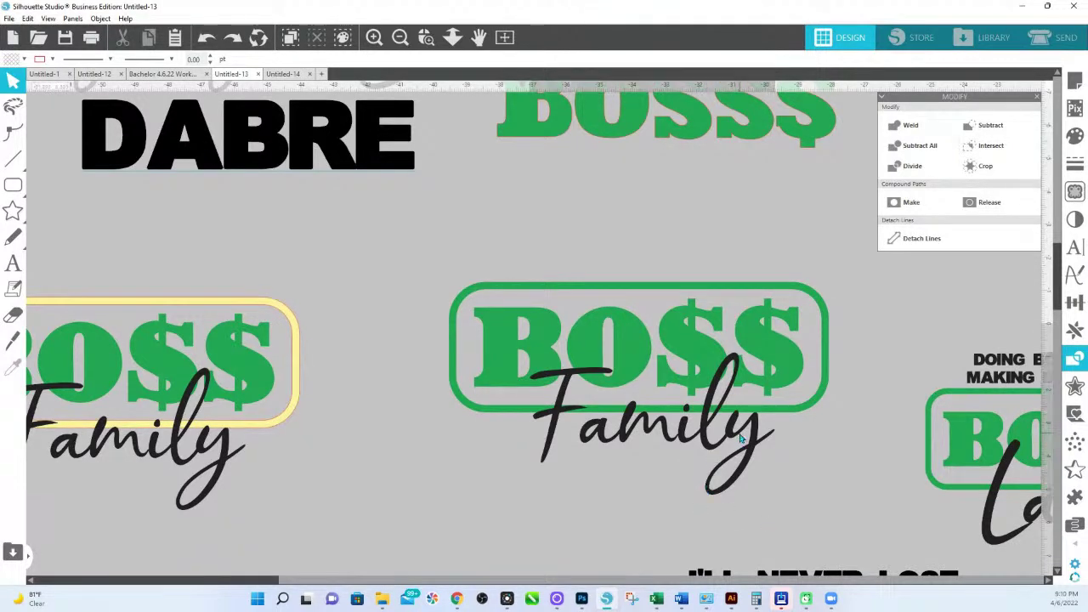
{"action": "key", "text": "i"}
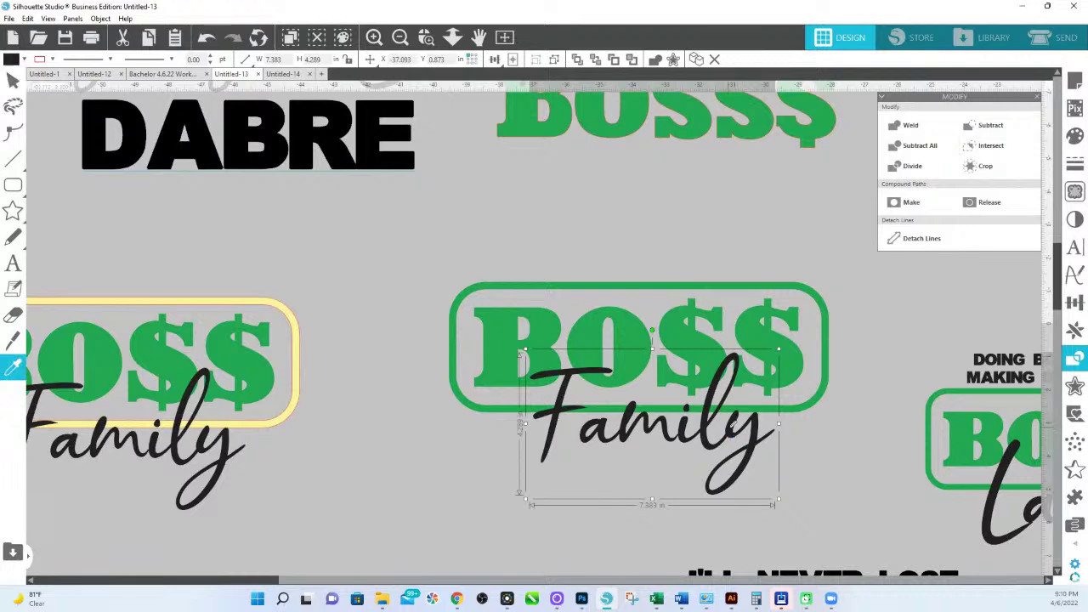
{"action": "left_click", "coordinate": [762, 324]}
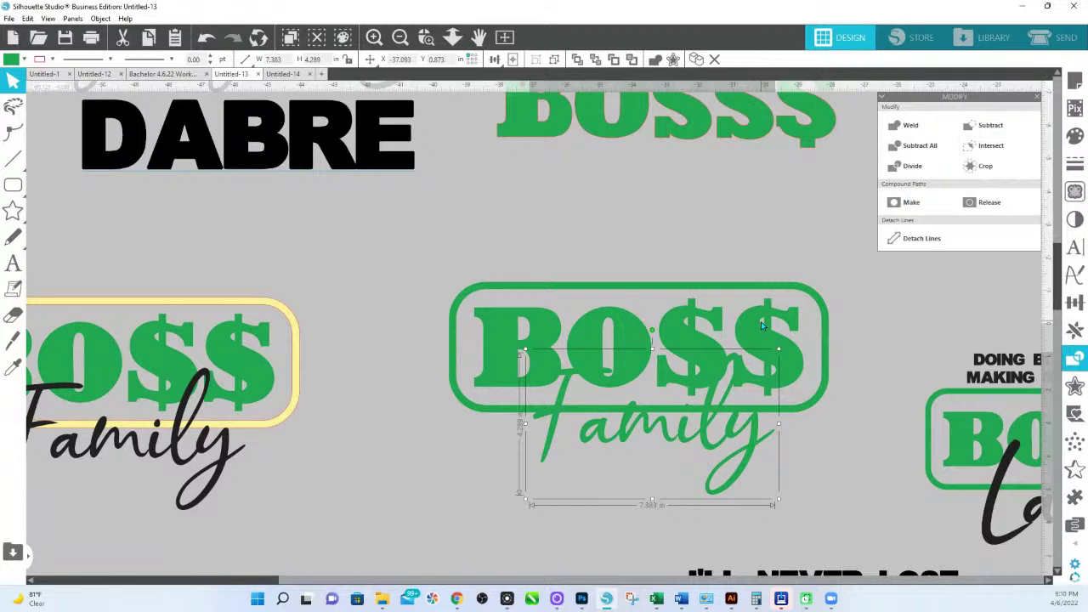
Step: Create a 0.1 in outward offset with rounded corners around the Family script in the yellow-bordered copy
{"action": "left_click_drag", "start_coordinate": [362, 495], "coordinate": [396, 483]}
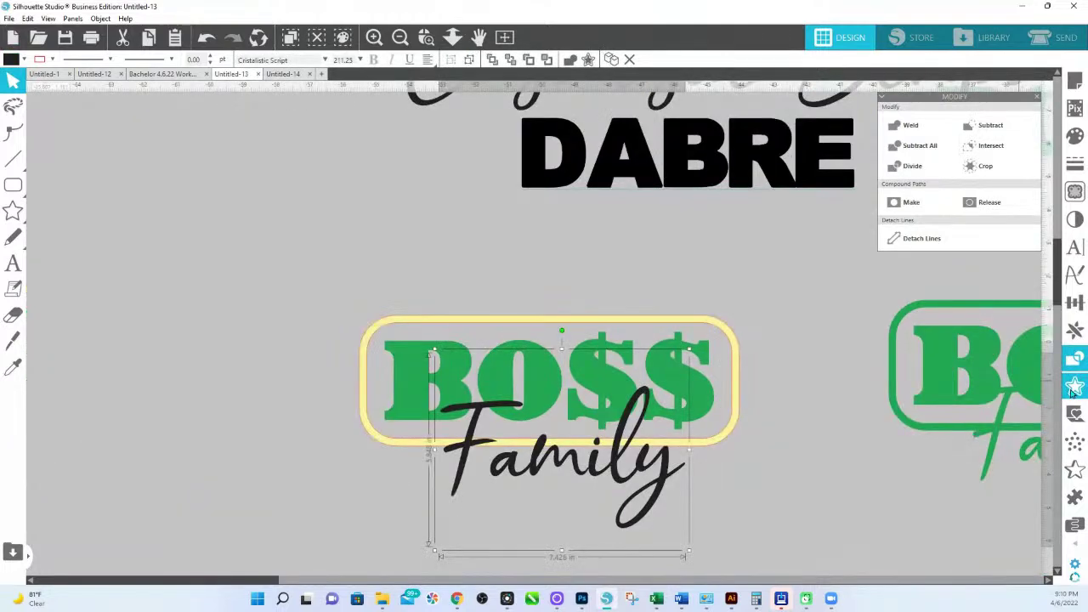
{"action": "left_click", "coordinate": [1074, 387]}
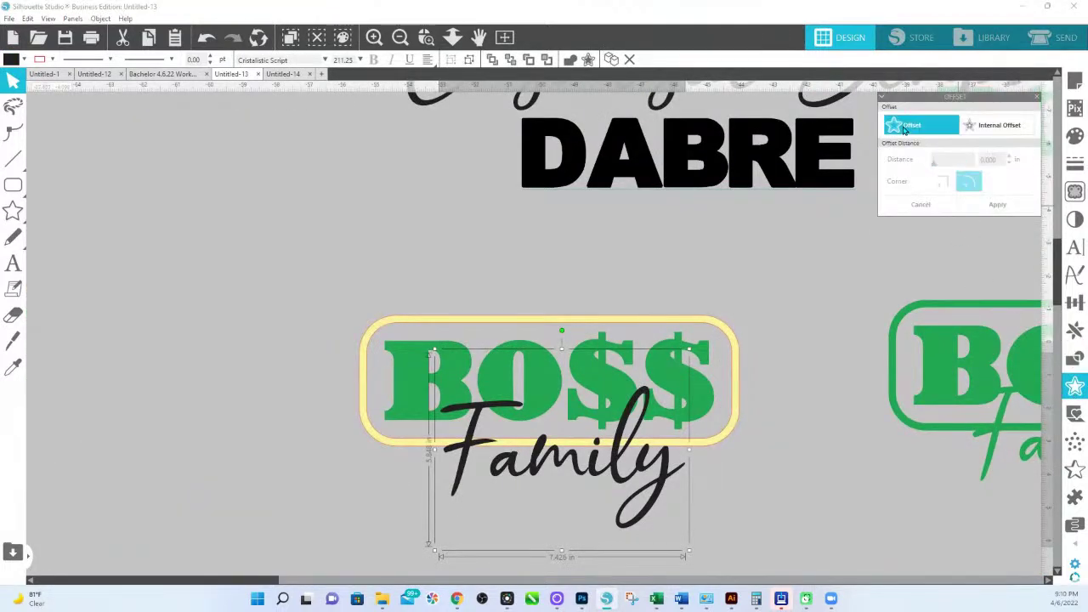
{"action": "left_click", "coordinate": [905, 129]}
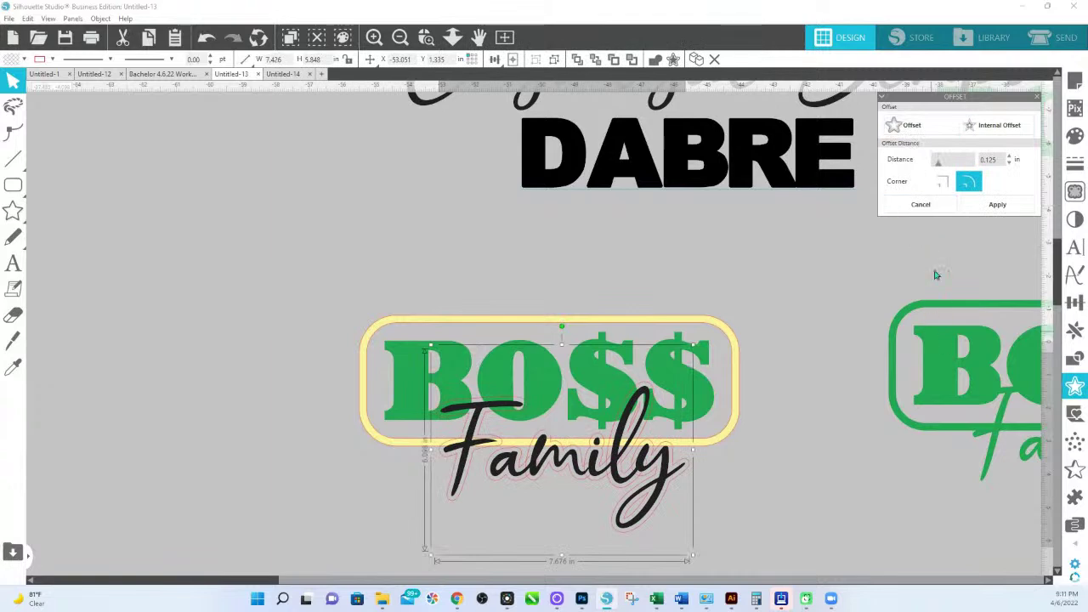
{"action": "left_click_drag", "start_coordinate": [937, 165], "coordinate": [939, 164]}
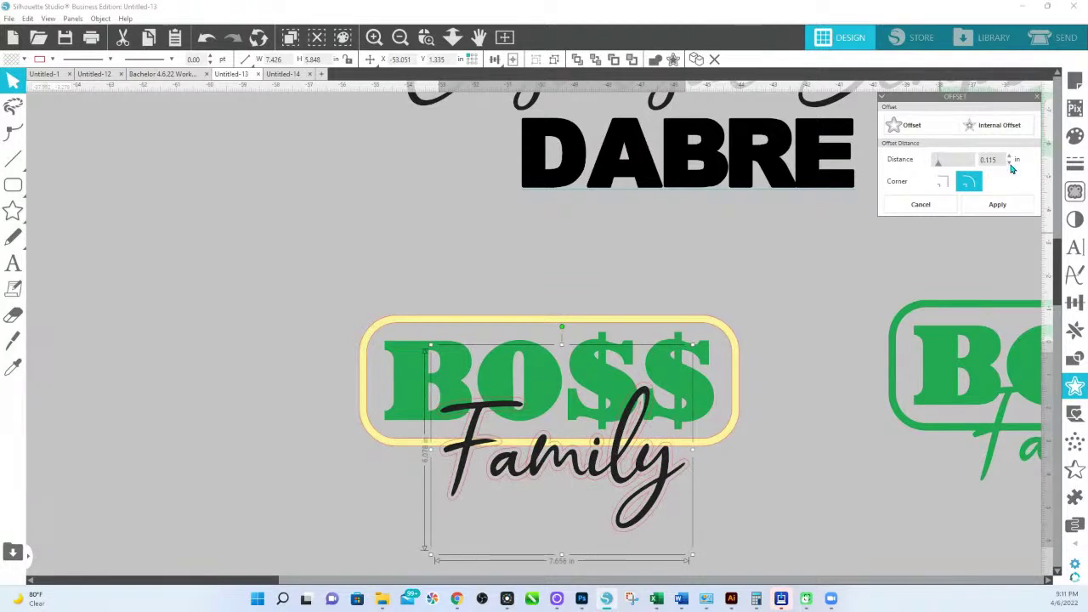
{"action": "left_click", "coordinate": [1009, 163]}
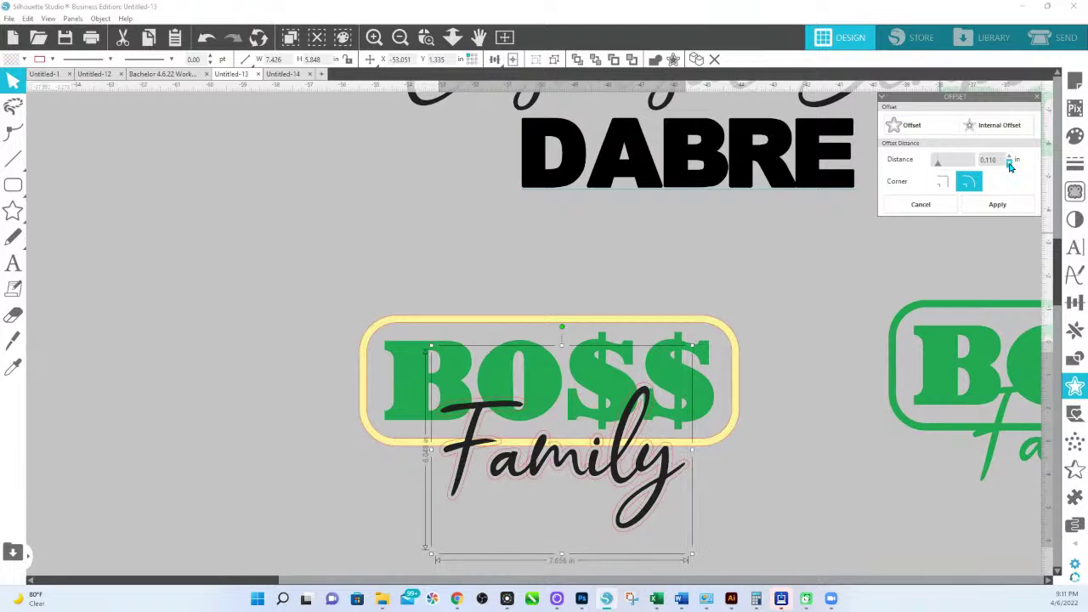
{"action": "left_click", "coordinate": [1010, 163]}
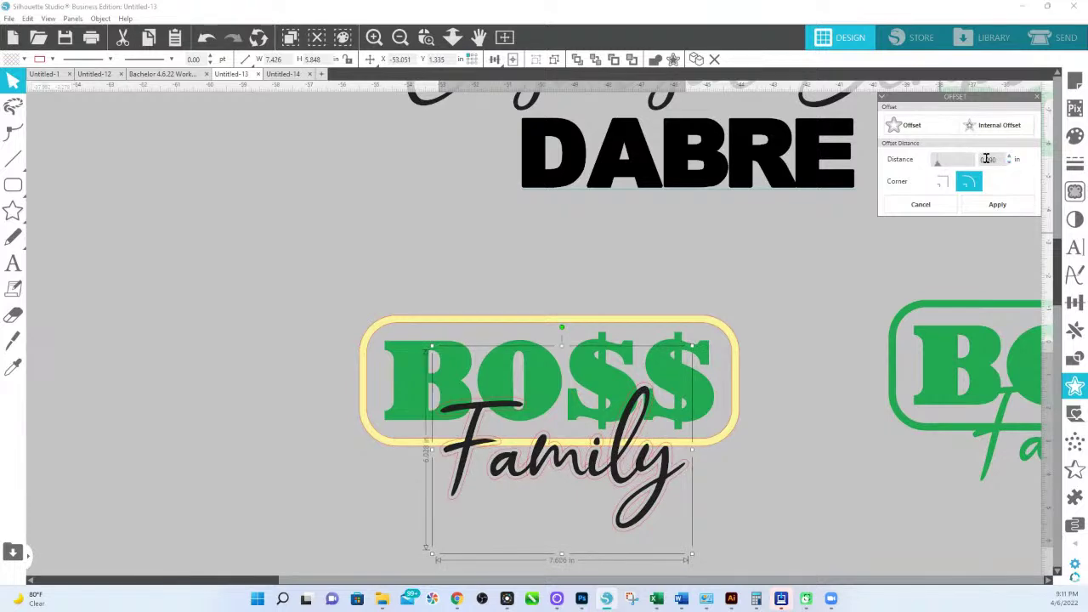
{"action": "left_click_drag", "start_coordinate": [997, 159], "coordinate": [981, 160]}
{"action": "type", "text": "0.1"}
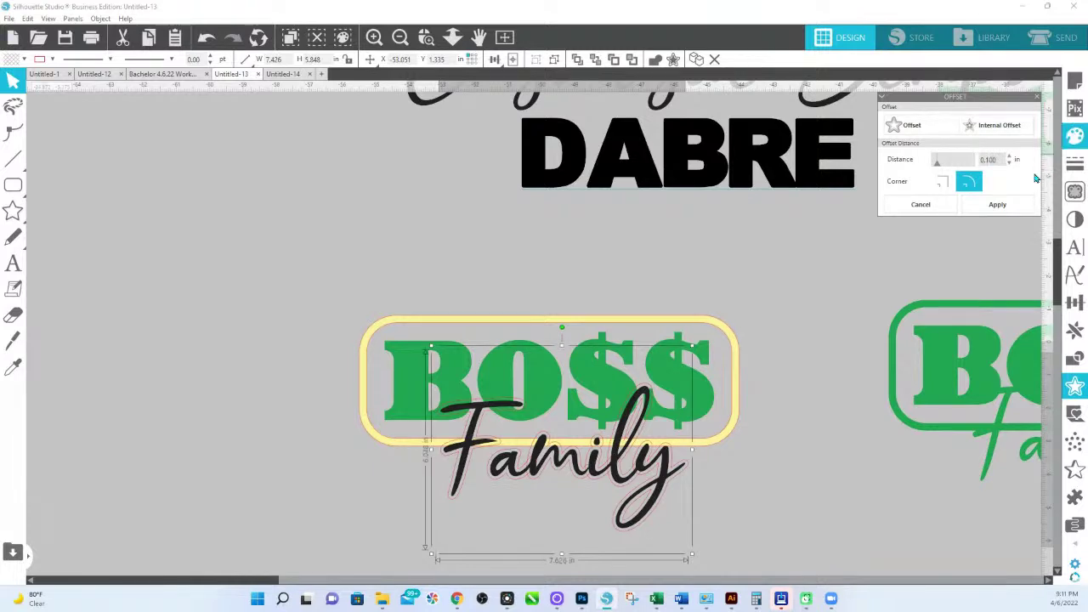
{"action": "left_click", "coordinate": [1024, 200]}
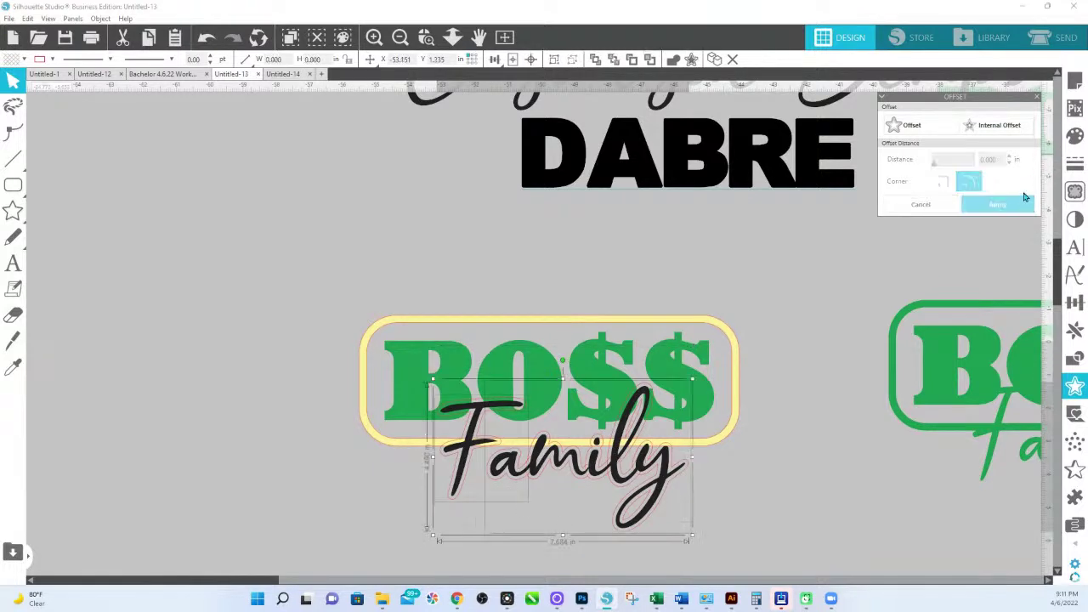
Step: Fill the Family offset with light teal and place a copy of the BO$$ lettering with its yellow border beside the design
{"action": "left_click", "coordinate": [1075, 136]}
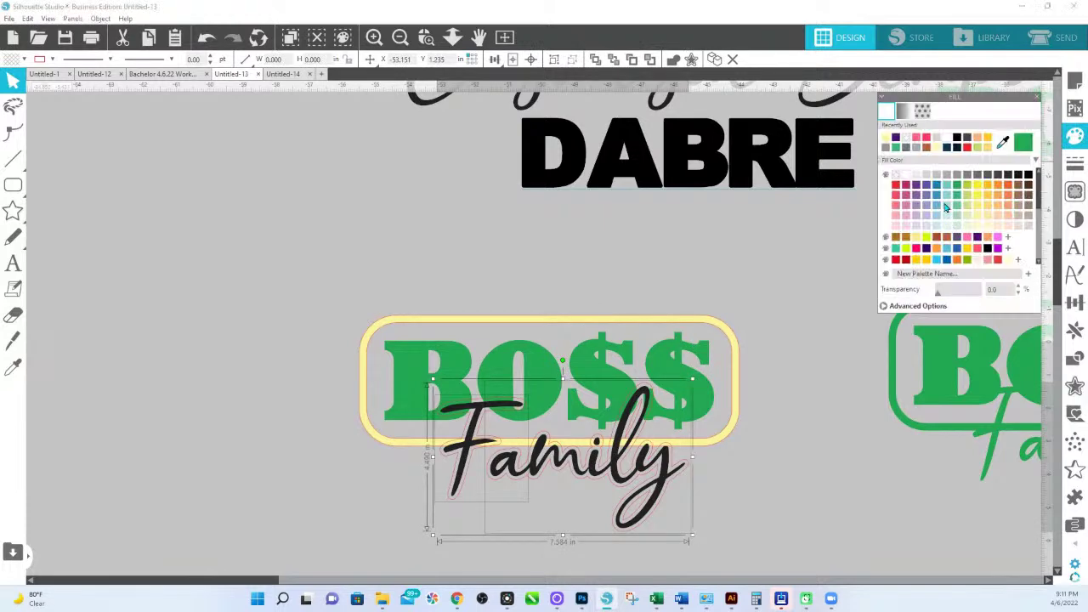
{"action": "left_click", "coordinate": [946, 205]}
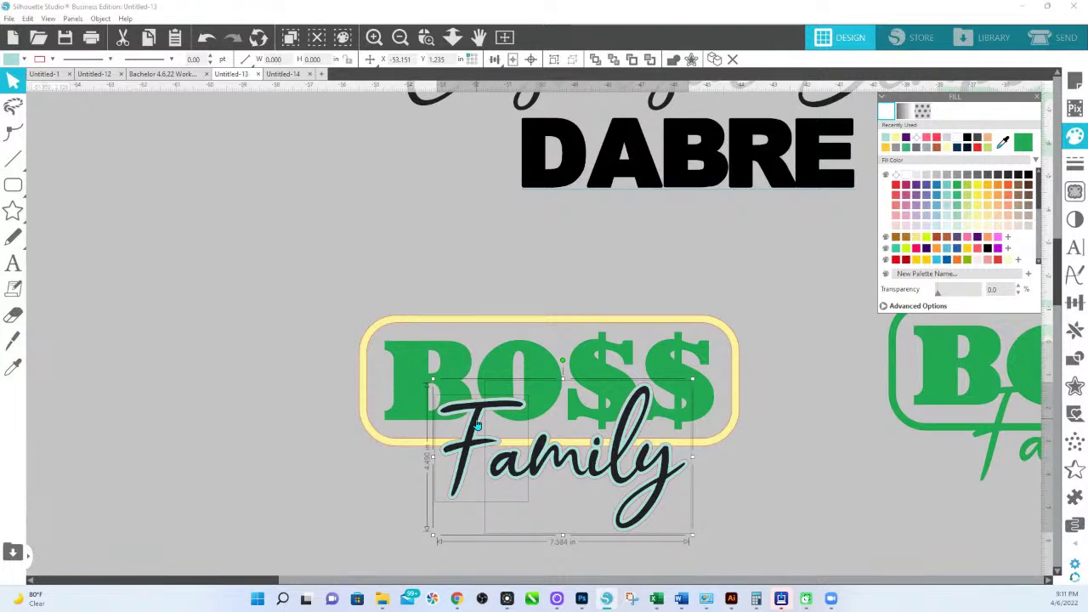
{"action": "left_click", "coordinate": [712, 371]}
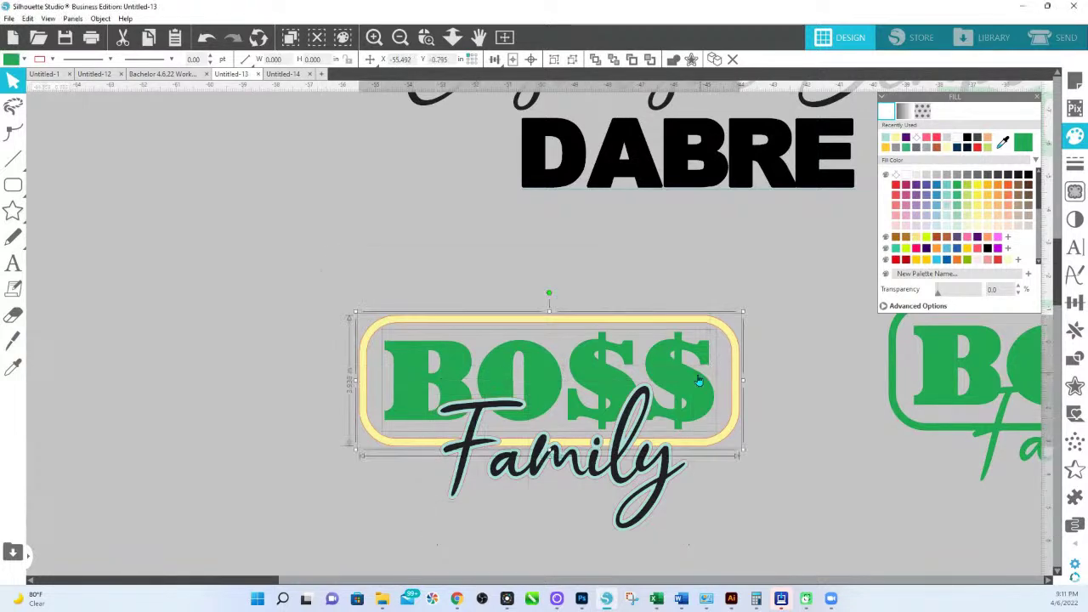
{"action": "left_click_drag", "start_coordinate": [699, 381], "coordinate": [266, 394]}
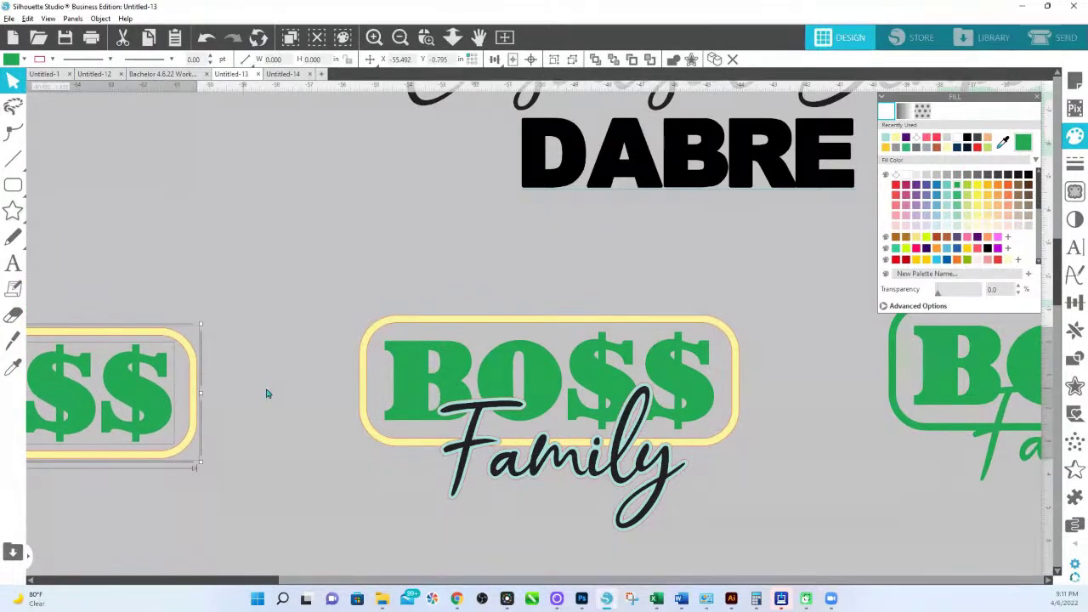
{"action": "left_click", "coordinate": [522, 418]}
{"action": "left_click", "coordinate": [512, 487]}
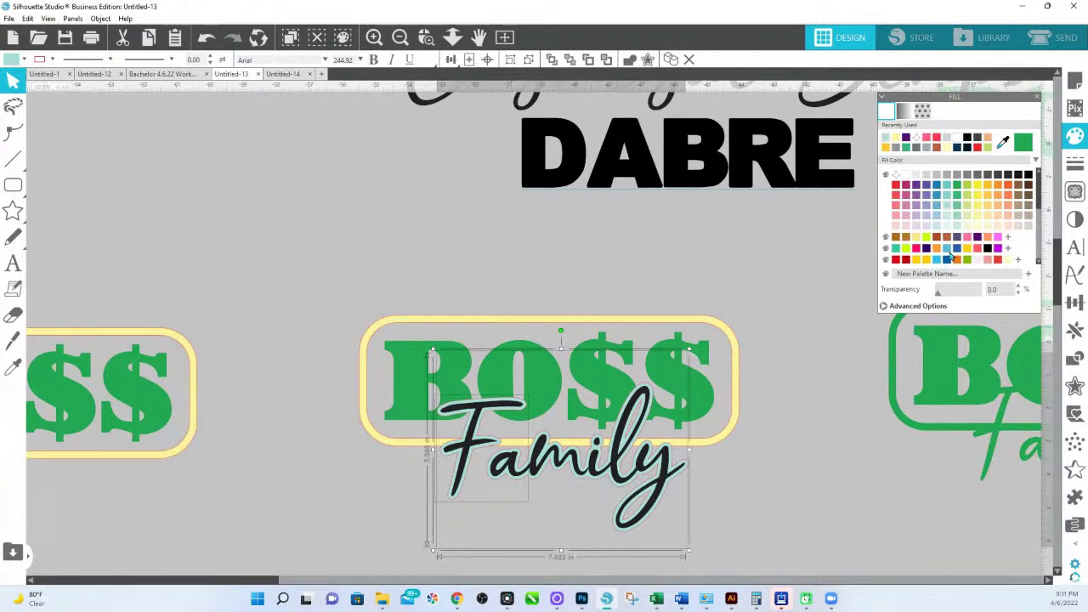
{"action": "left_click", "coordinate": [980, 191]}
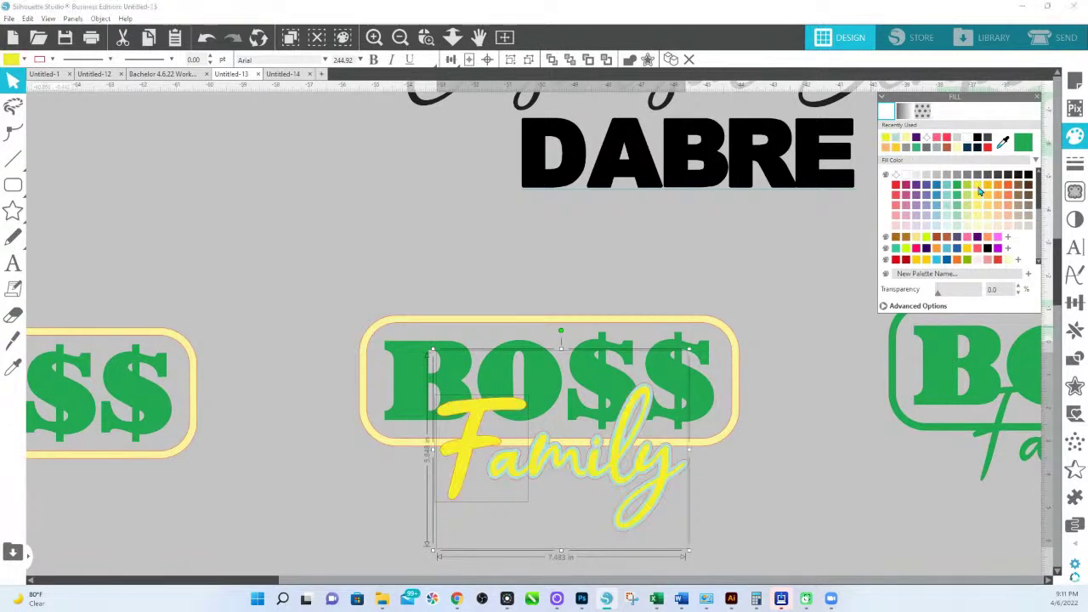
{"action": "left_click", "coordinate": [1003, 142]}
{"action": "left_click", "coordinate": [578, 485]}
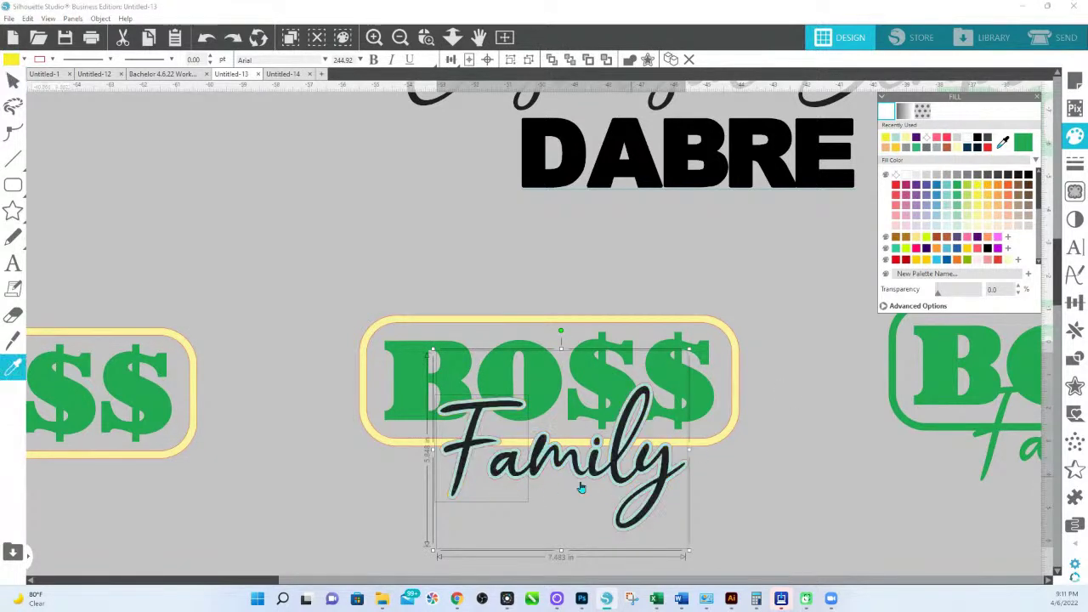
Step: Select both pieces of the offset around the Family script in the yellow-bordered design and fill them with coral pink
{"action": "left_click", "coordinate": [546, 456]}
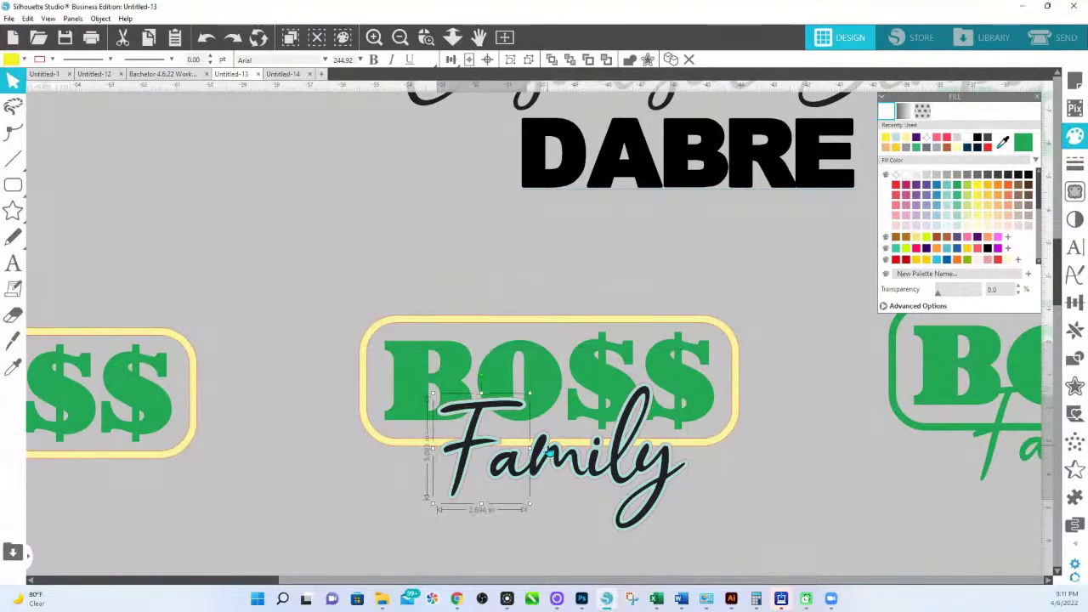
{"action": "left_click", "coordinate": [548, 453]}
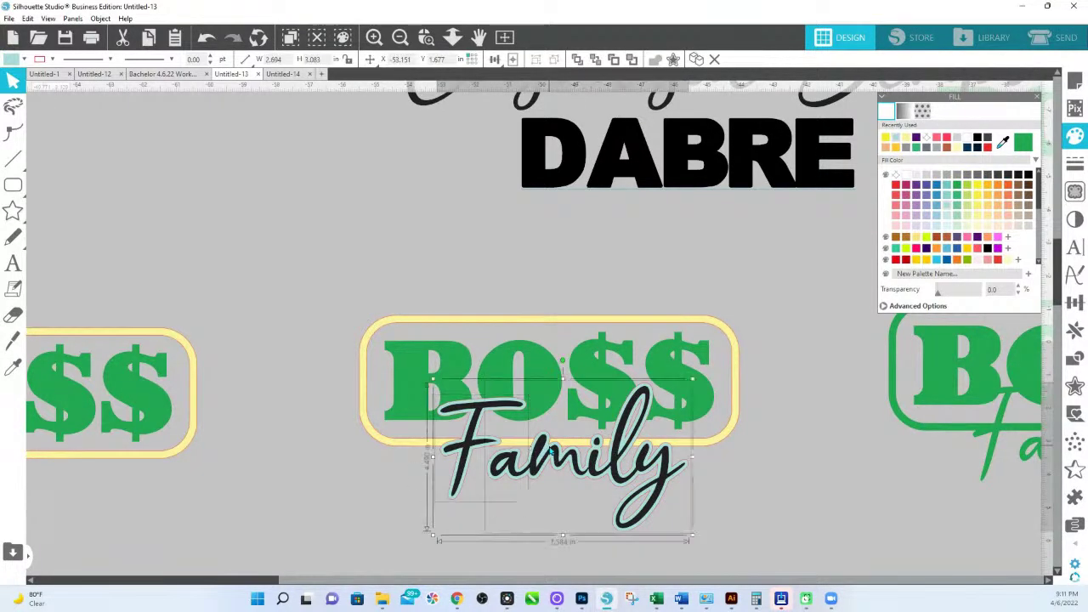
{"action": "left_click", "coordinate": [980, 259]}
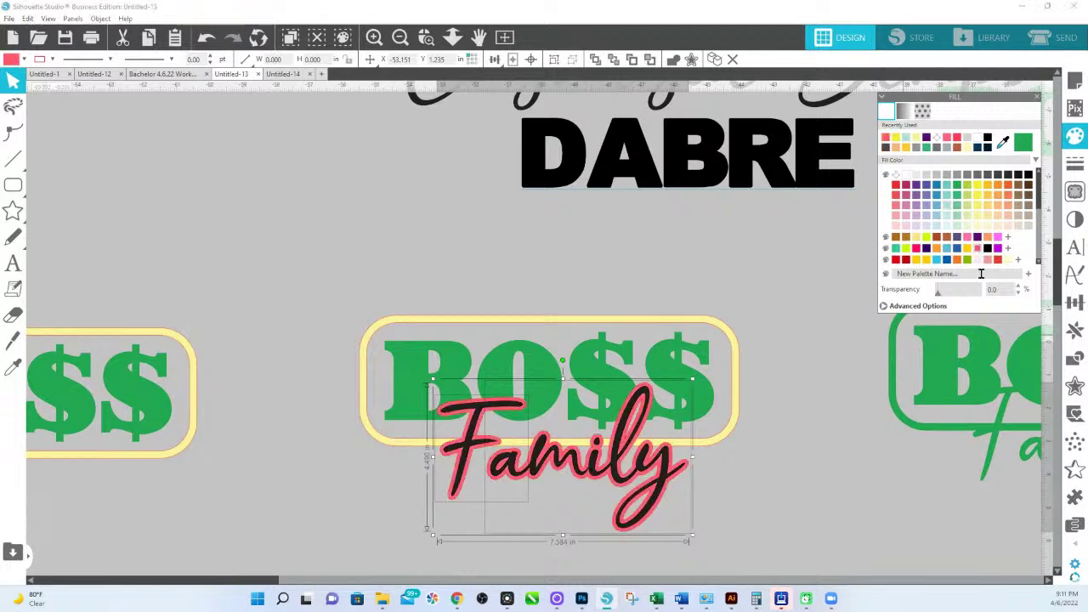
Step: Apply Subtract All to the whole yellow-bordered Family design and move both pink offset pieces away above it
{"action": "left_click", "coordinate": [699, 447], "text": "shift"}
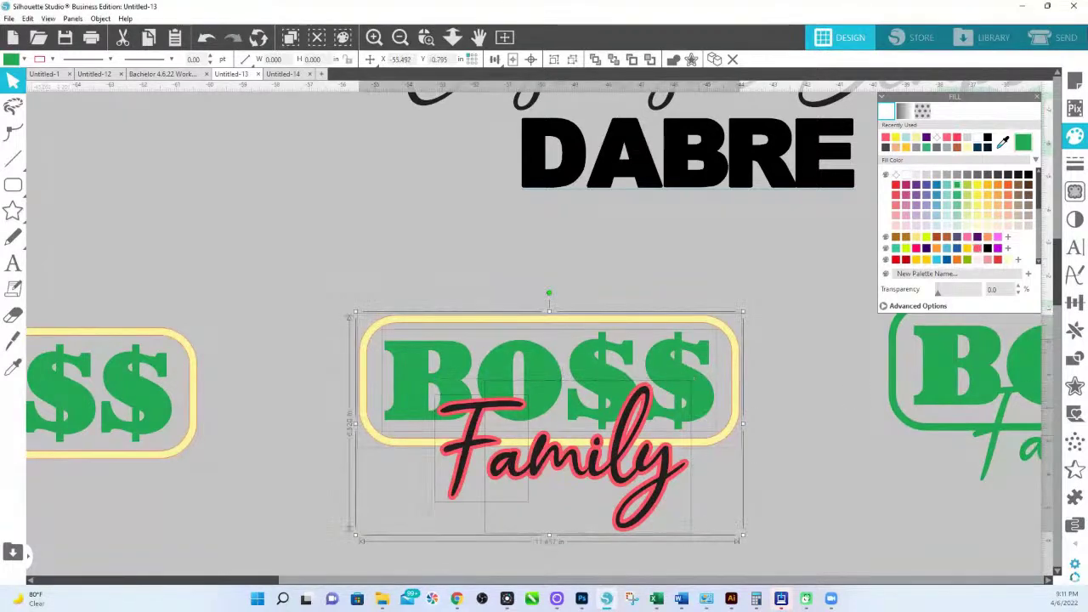
{"action": "left_click", "coordinate": [1075, 357]}
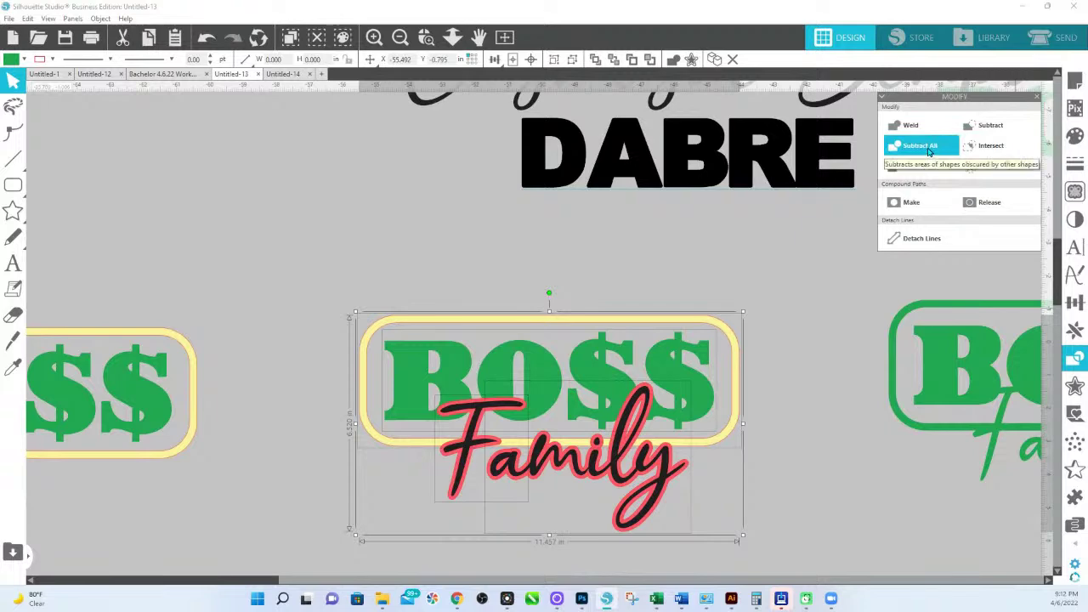
{"action": "left_click", "coordinate": [724, 478]}
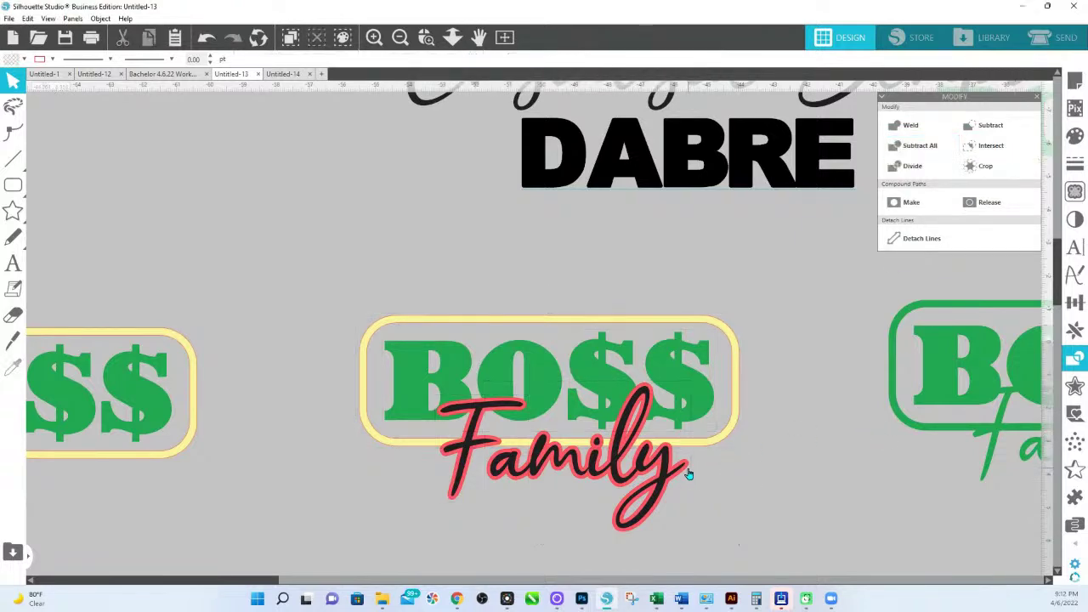
{"action": "left_click_drag", "start_coordinate": [689, 476], "coordinate": [437, 173]}
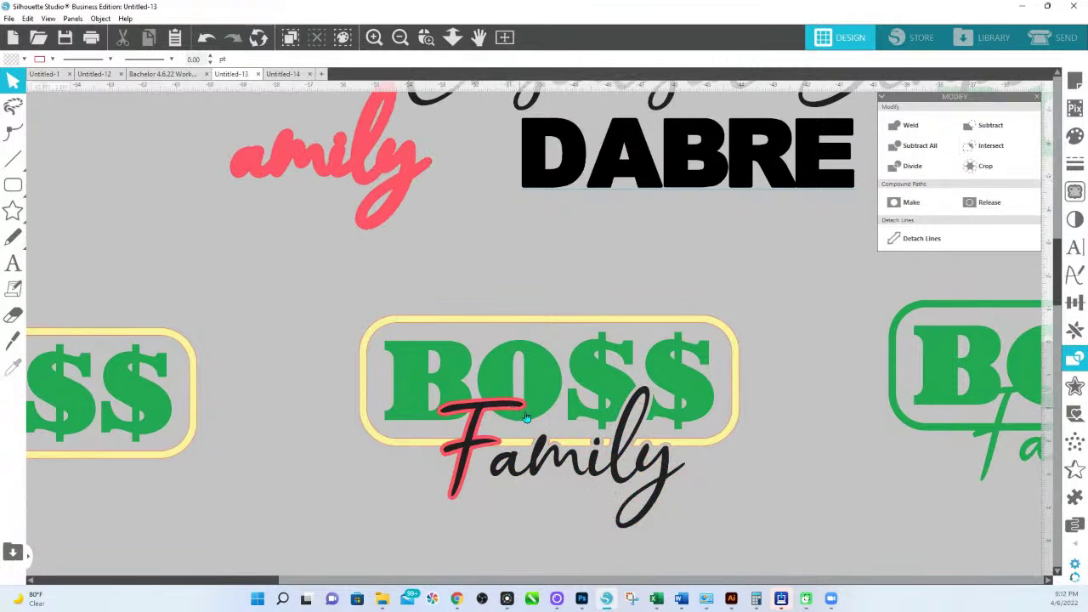
{"action": "left_click_drag", "start_coordinate": [525, 418], "coordinate": [351, 162]}
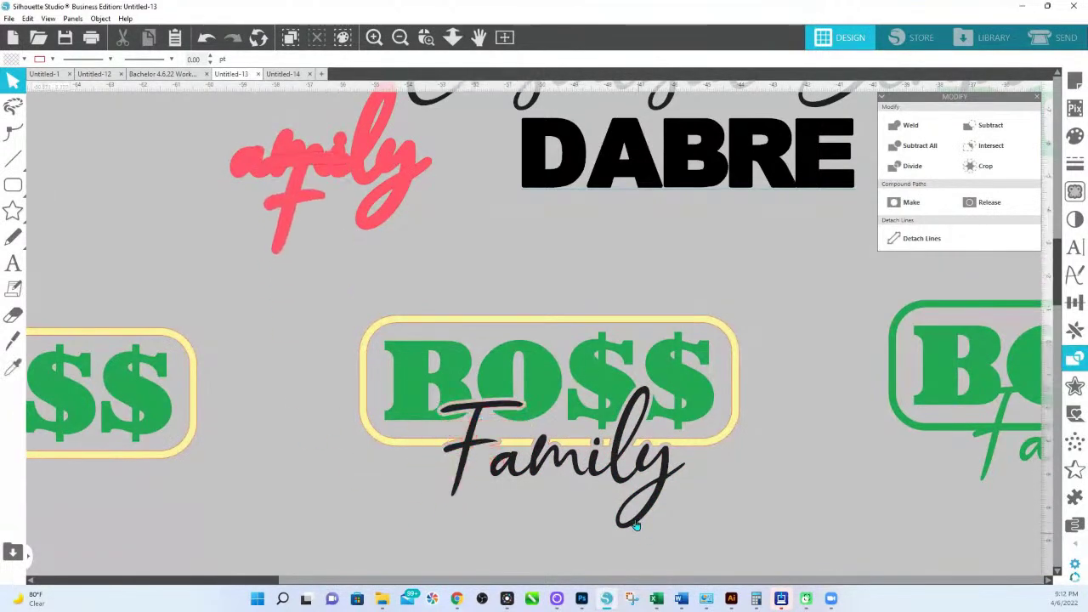
Step: Fill the border and Family script of the offset-gap design with the green sampled from its BO$$ lettering
{"action": "left_click_drag", "start_coordinate": [684, 552], "coordinate": [348, 286]}
{"action": "key", "text": "i"}
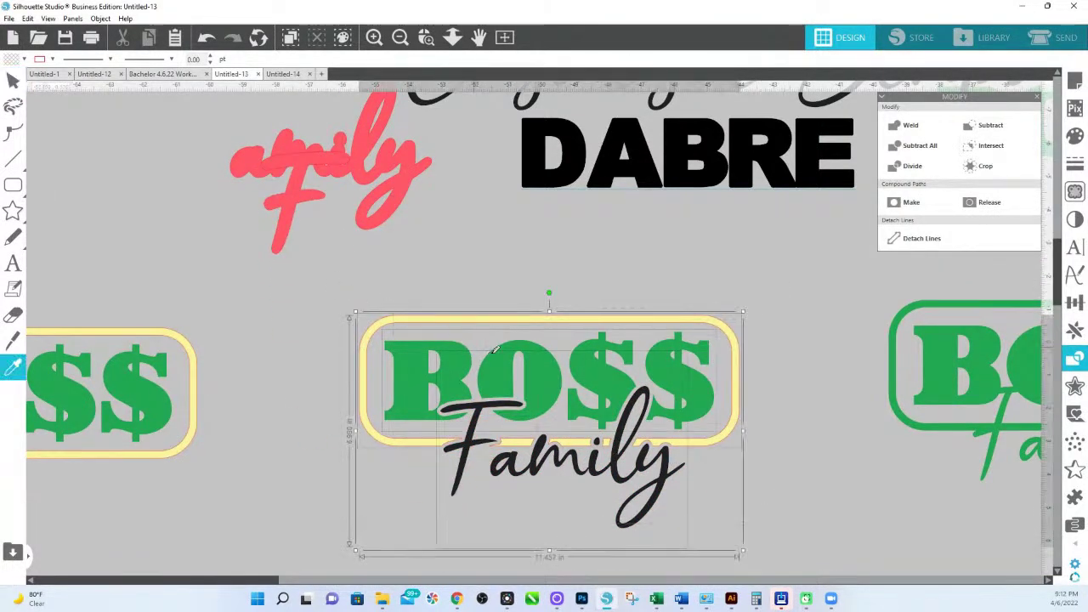
{"action": "left_click", "coordinate": [492, 367]}
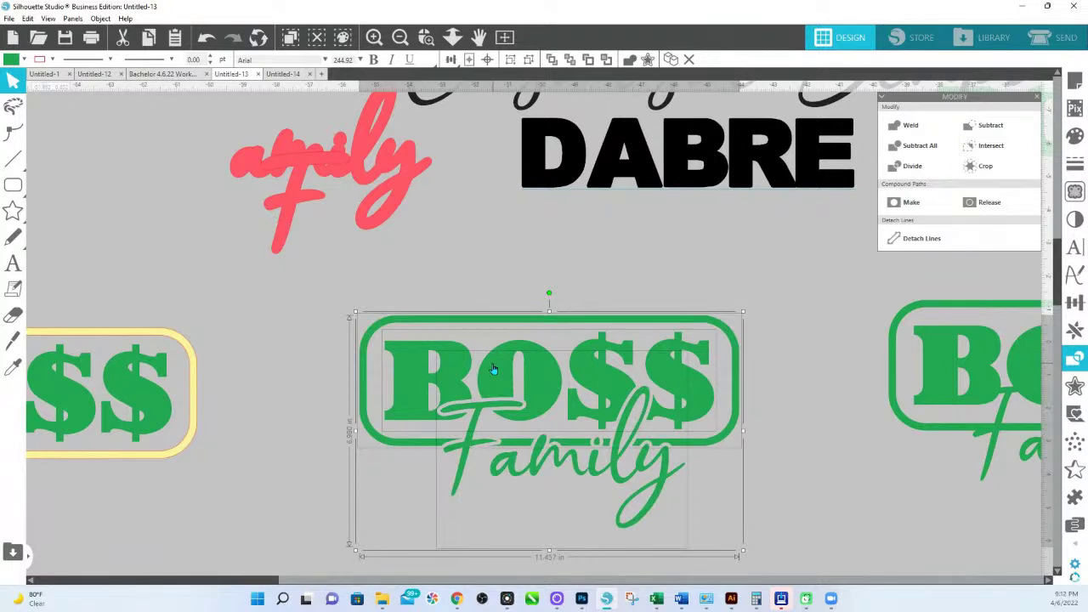
{"action": "left_click", "coordinate": [461, 270]}
Step: Release the border's compound path and delete the leftover border fragments between the letters F and l of Family
{"action": "left_click", "coordinate": [514, 445]}
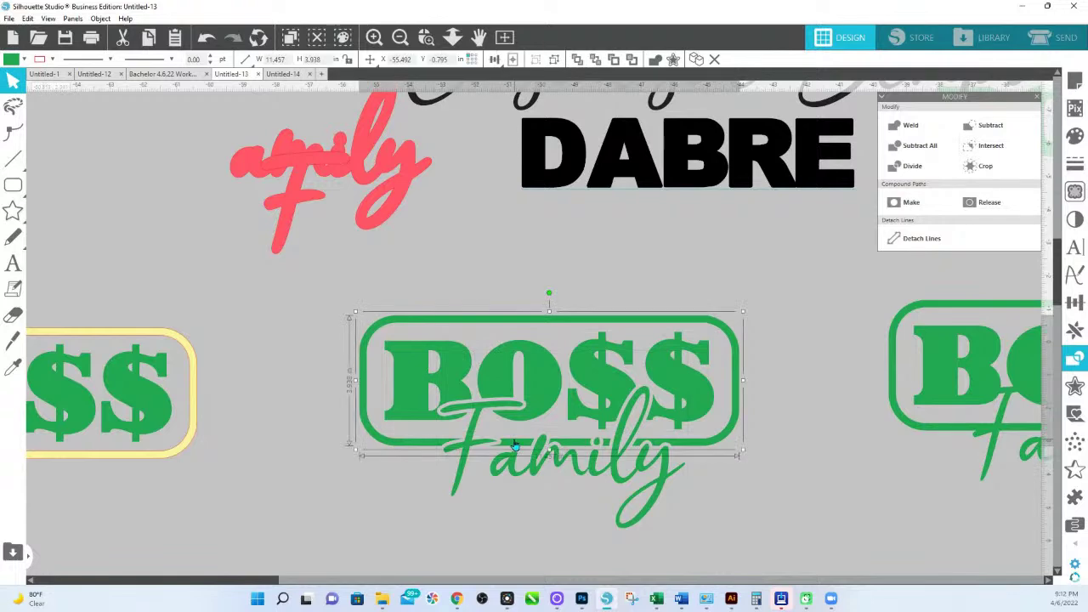
{"action": "right_click", "coordinate": [514, 444]}
{"action": "left_click", "coordinate": [564, 310]}
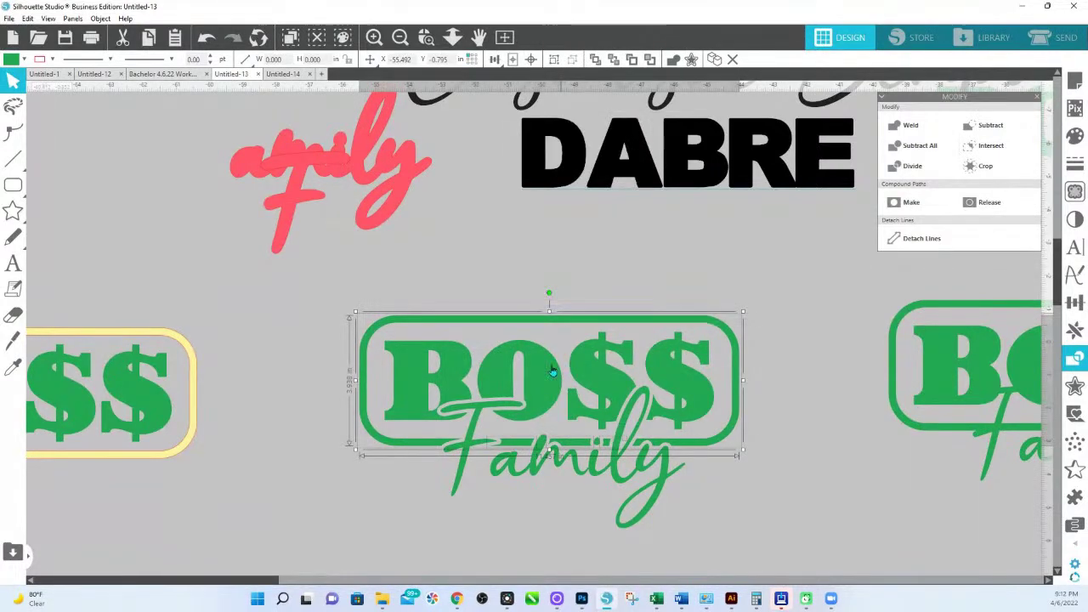
{"action": "left_click", "coordinate": [483, 293]}
{"action": "left_click", "coordinate": [524, 449]}
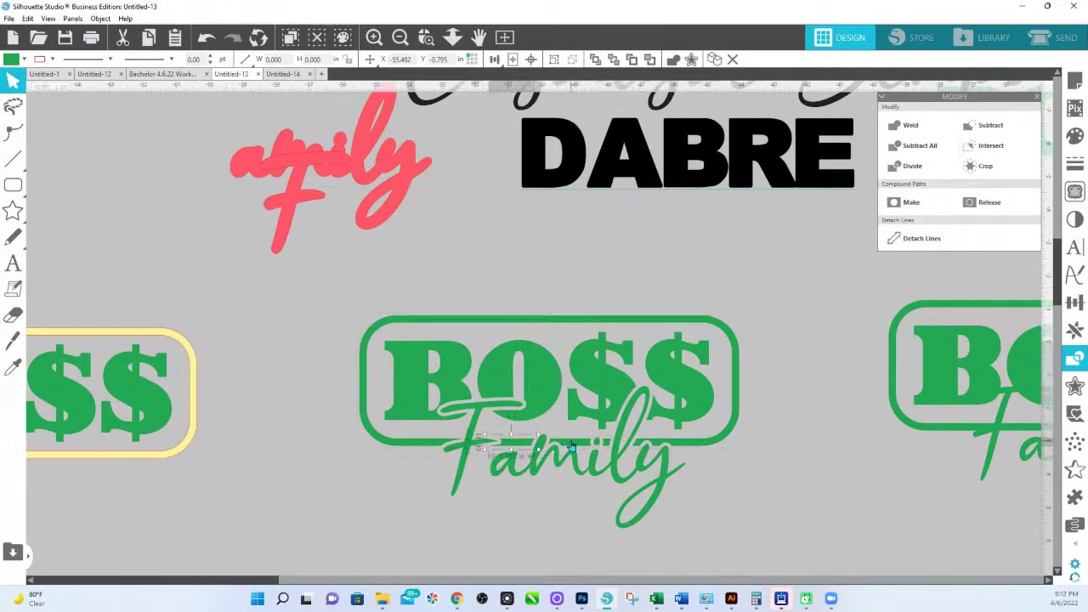
{"action": "left_click_drag", "start_coordinate": [571, 447], "coordinate": [623, 444]}
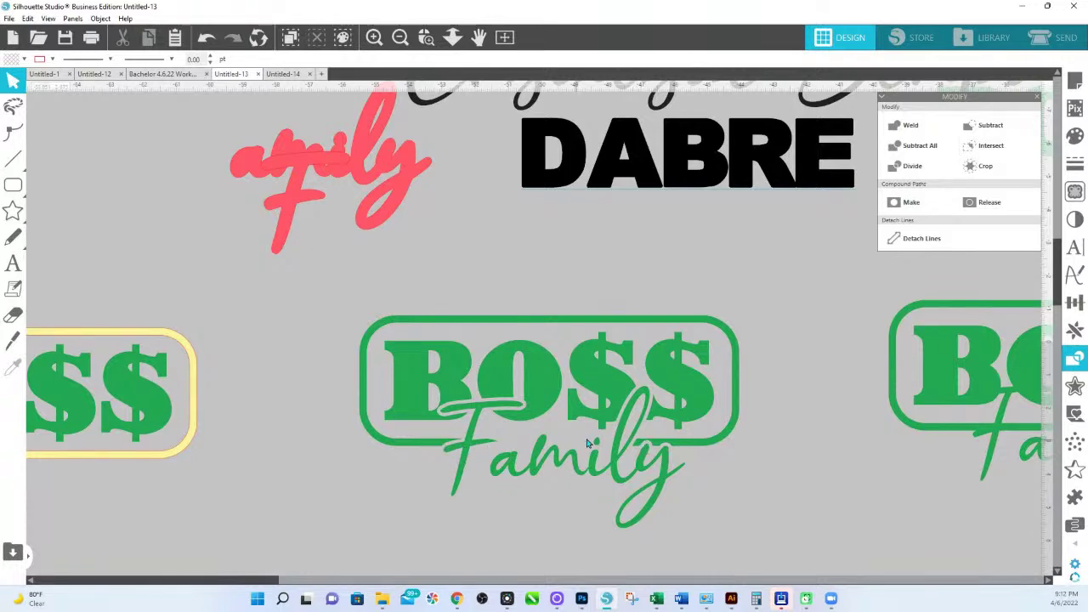
Step: Edit the border's points and delete those of the leftover part between the l and y of Family
{"action": "double_click", "coordinate": [662, 444]}
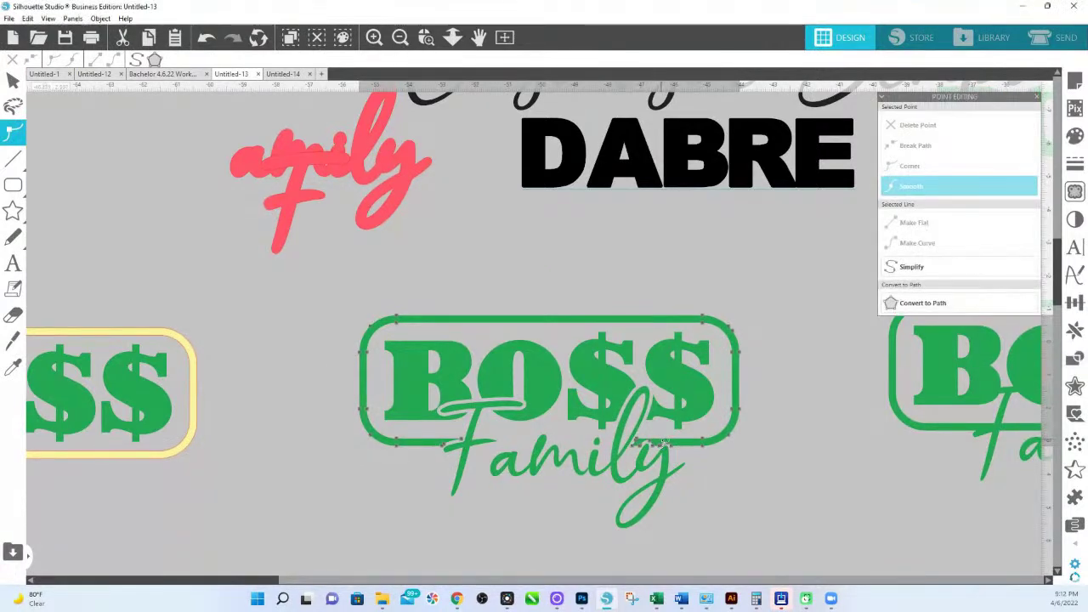
{"action": "left_click", "coordinate": [648, 443]}
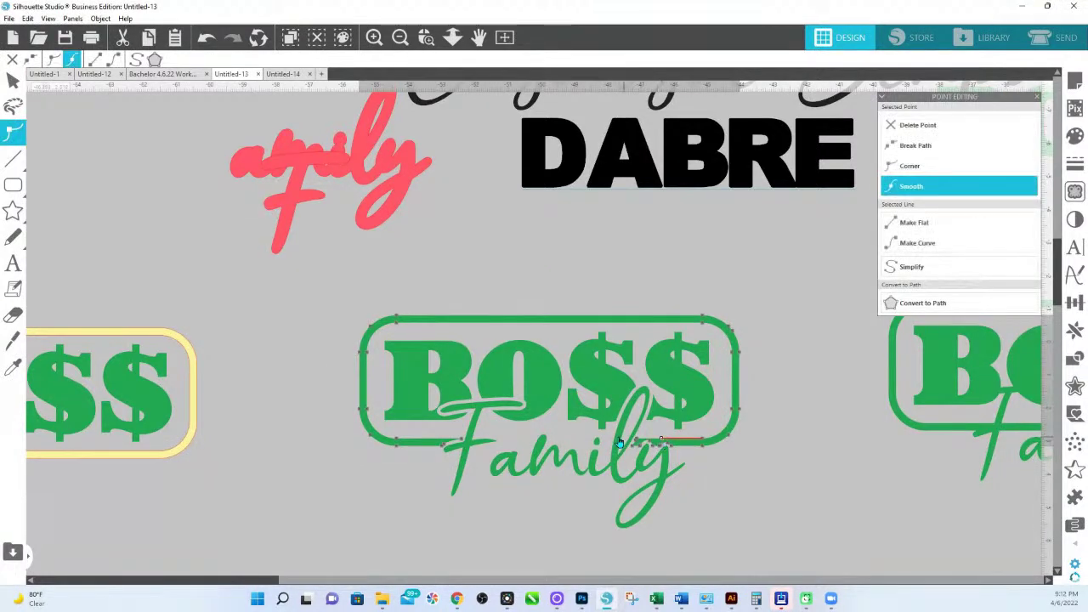
{"action": "left_click", "coordinate": [960, 128]}
{"action": "left_click", "coordinate": [740, 568]}
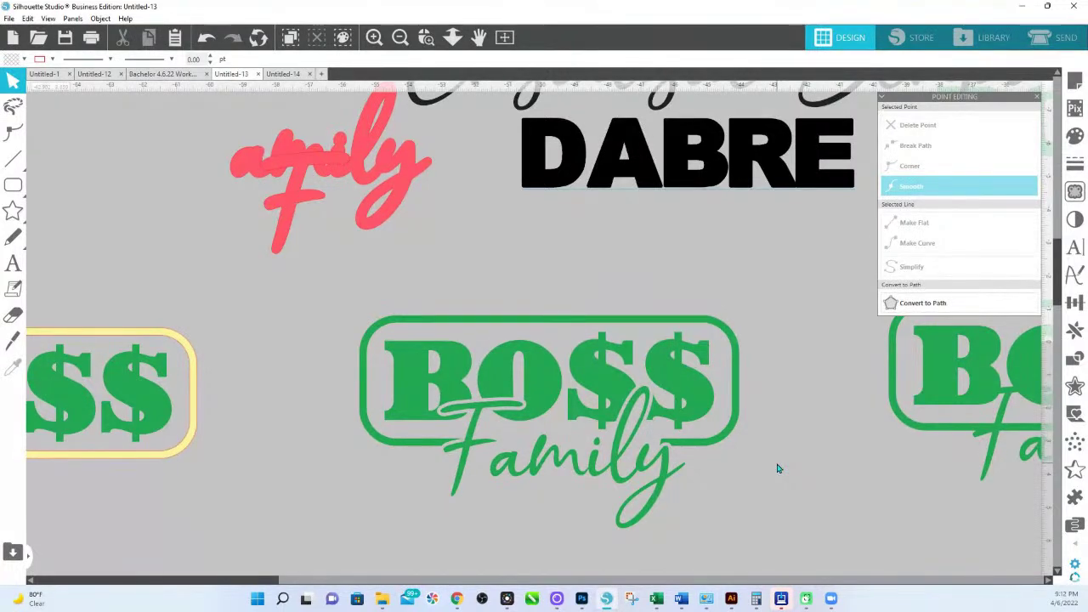
Step: Fill the Family script of the neighbouring design without the offset gap with black sampled from the DABRE text
{"action": "left_click", "coordinate": [986, 463]}
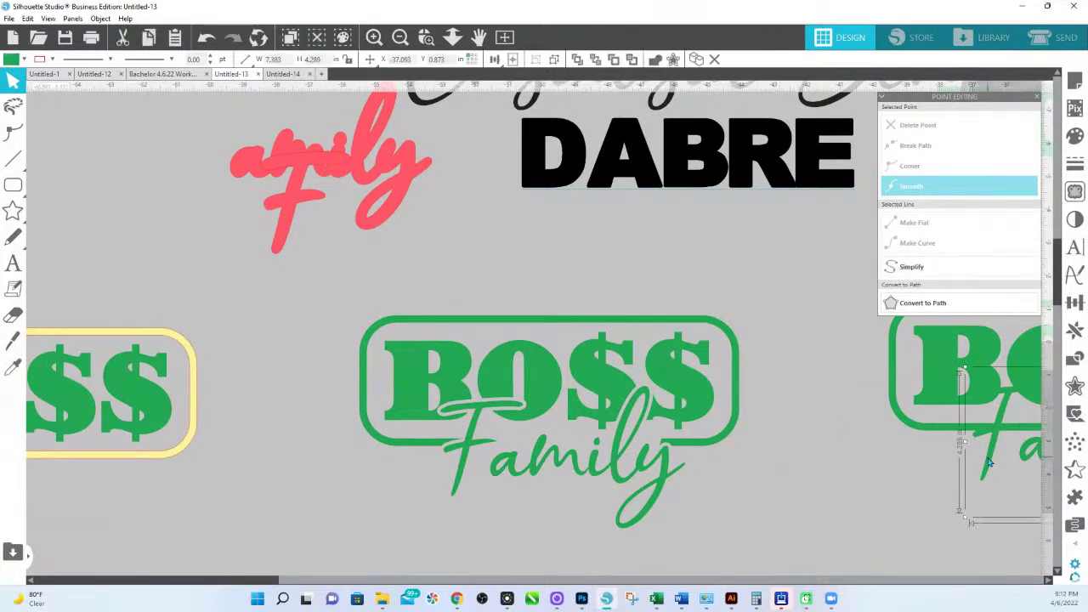
{"action": "key", "text": "i"}
{"action": "left_click", "coordinate": [772, 174]}
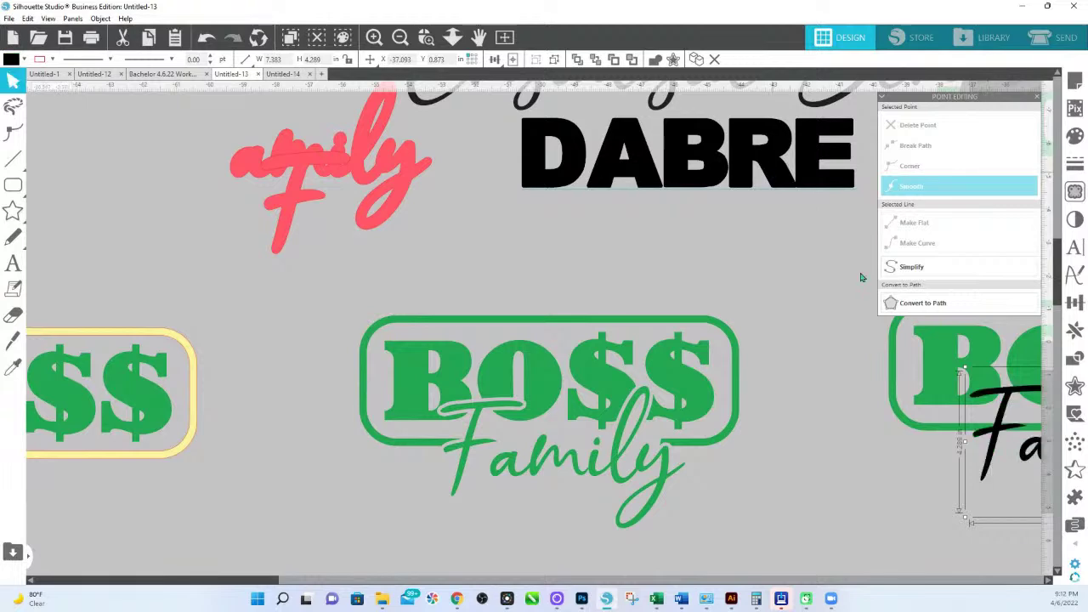
{"action": "left_click_drag", "start_coordinate": [888, 476], "coordinate": [697, 394]}
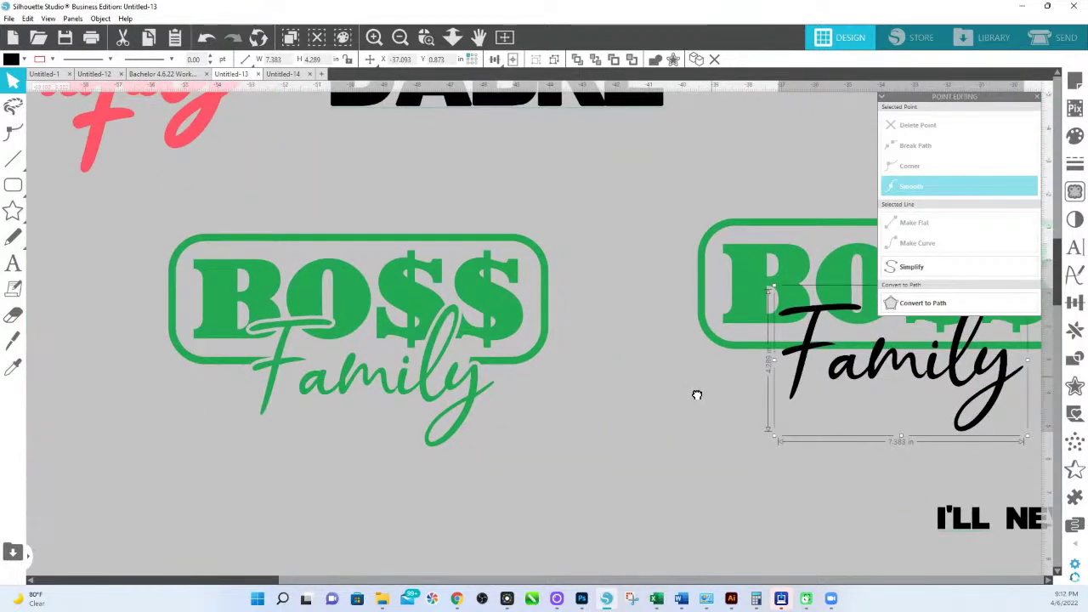
{"action": "left_click", "coordinate": [761, 207]}
Step: Place a copy of the DABRE text below the yellow-bordered BO$$ and change its wording to BROS
{"action": "mouse_move", "coordinate": [441, 93]}
{"action": "left_mouse_down"}
{"action": "mouse_move", "coordinate": [761, 207]}
{"action": "mouse_move", "coordinate": [136, 561]}
{"action": "mouse_move", "coordinate": [105, 558]}
{"action": "left_mouse_up"}
{"action": "left_click_drag", "start_coordinate": [385, 522], "coordinate": [796, 447]}
{"action": "double_click", "coordinate": [634, 465]}
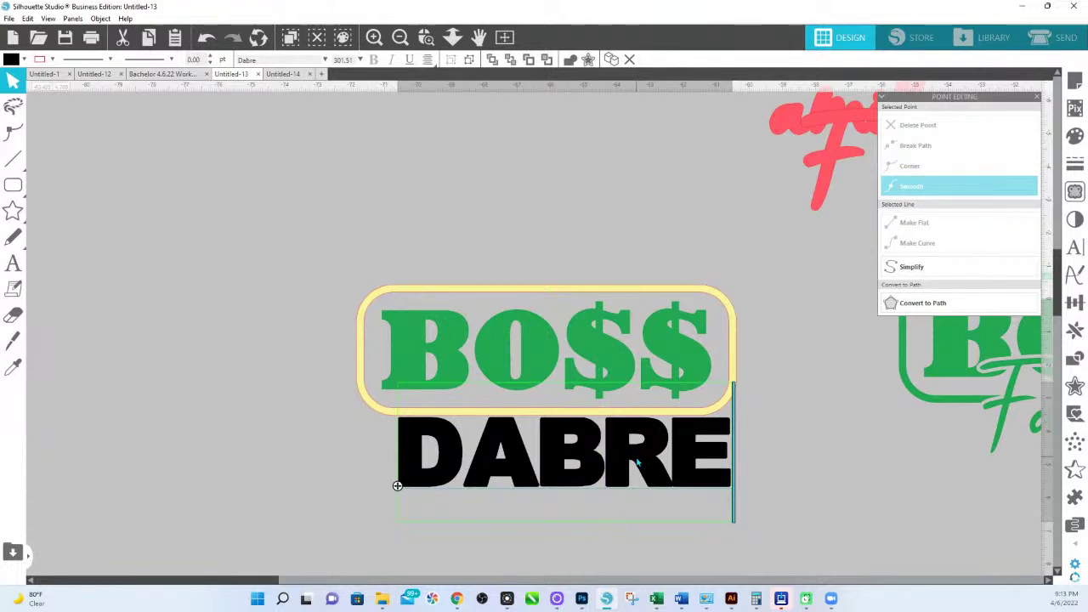
{"action": "key", "text": "ctrl+a"}
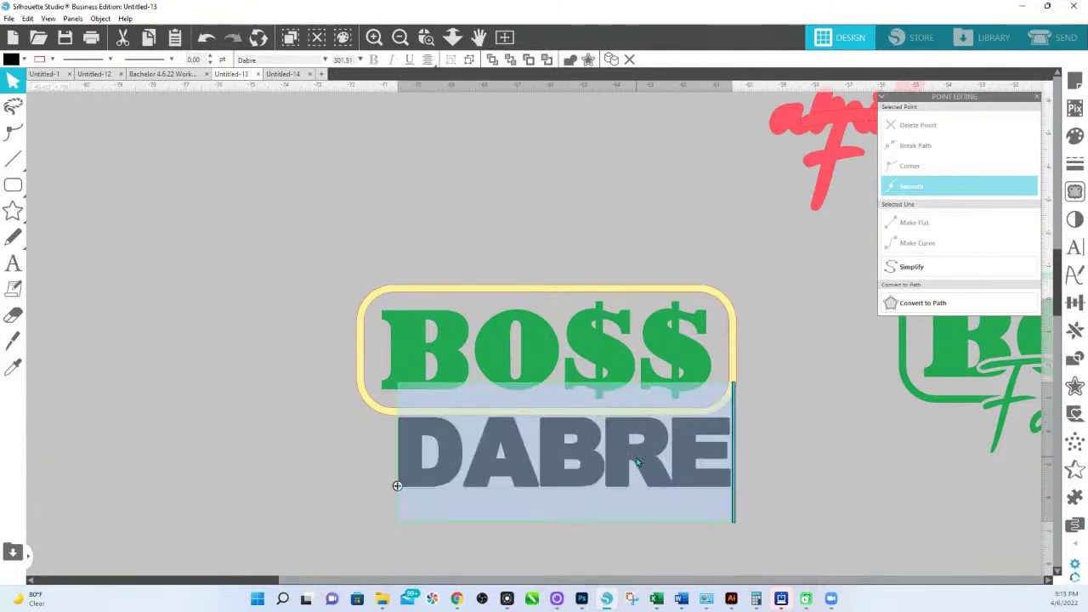
{"action": "type", "text": "BROS"}
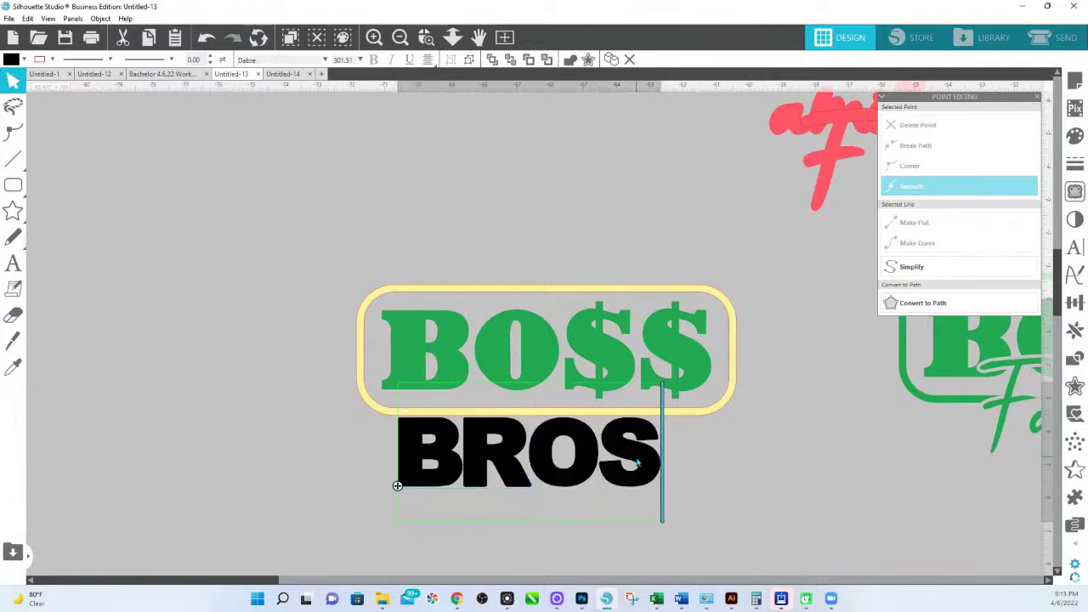
{"action": "left_click", "coordinate": [721, 478]}
Step: Move BROS up over the bottom edge of the yellow border and nudge it into line beneath the BO$$ lettering
{"action": "left_click_drag", "start_coordinate": [629, 469], "coordinate": [654, 444]}
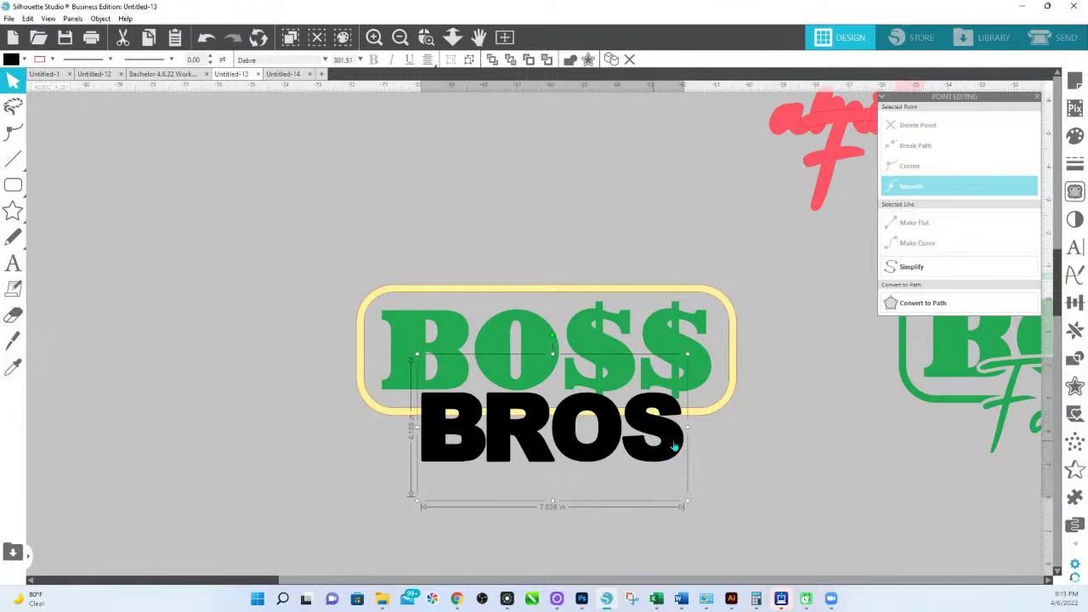
{"action": "key", "text": "Left"}
{"action": "key", "text": "Left"}
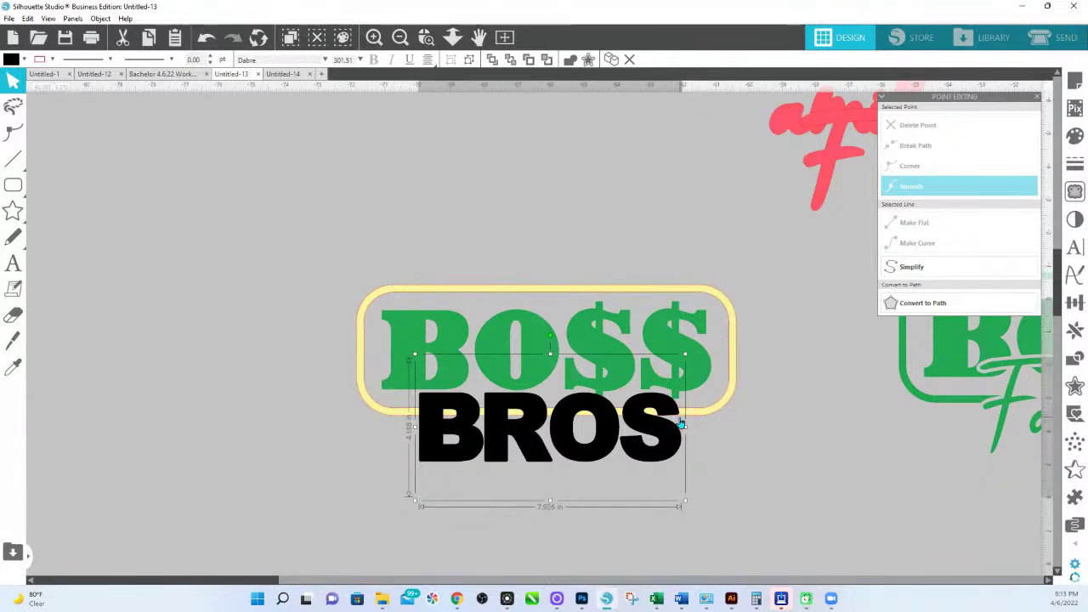
Step: Examine how MAN and GUY sit against the borders of the finished BO$$ designs and compare them with BO$$ BROS
{"action": "left_click", "coordinate": [452, 40]}
{"action": "left_click_drag", "start_coordinate": [784, 477], "coordinate": [789, 372]}
{"action": "left_click_drag", "start_coordinate": [947, 412], "coordinate": [583, 418]}
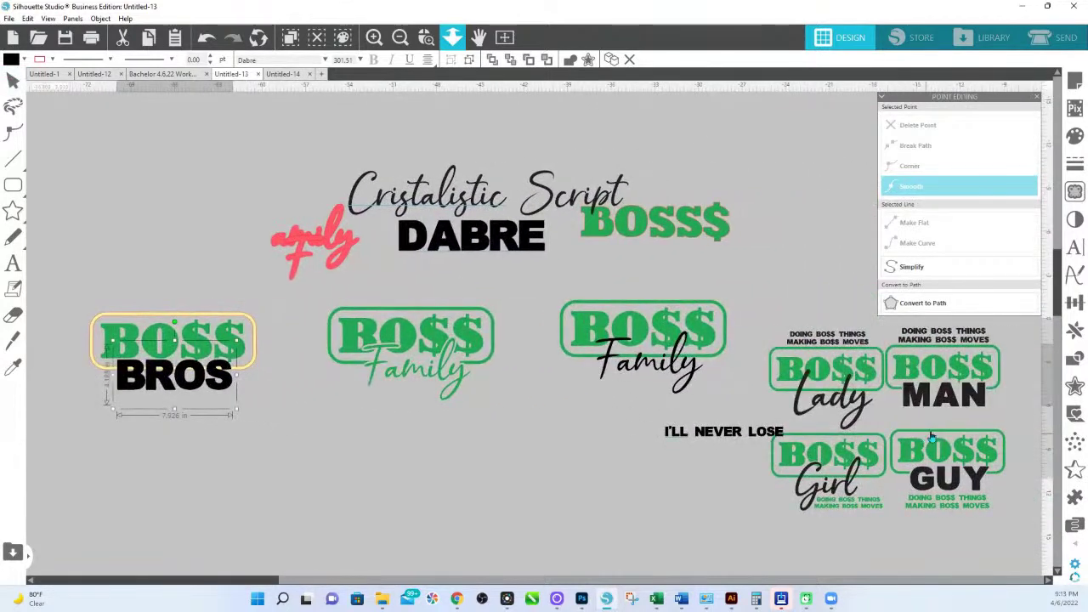
{"action": "key", "text": "Escape"}
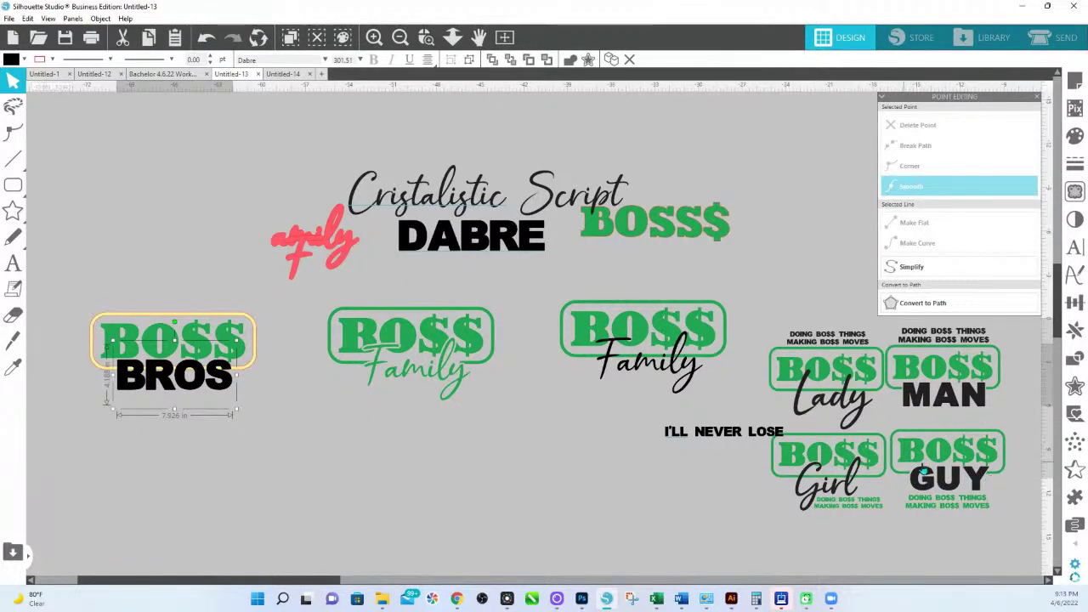
{"action": "left_click_drag", "start_coordinate": [211, 413], "coordinate": [603, 463]}
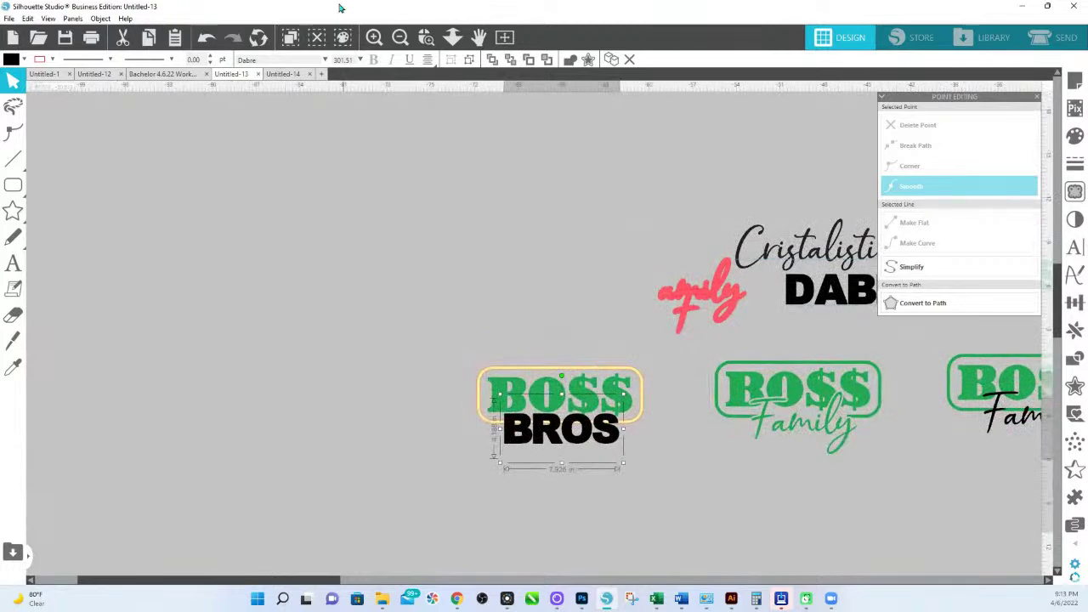
{"action": "left_click", "coordinate": [425, 39]}
{"action": "left_click_drag", "start_coordinate": [408, 374], "coordinate": [650, 465]}
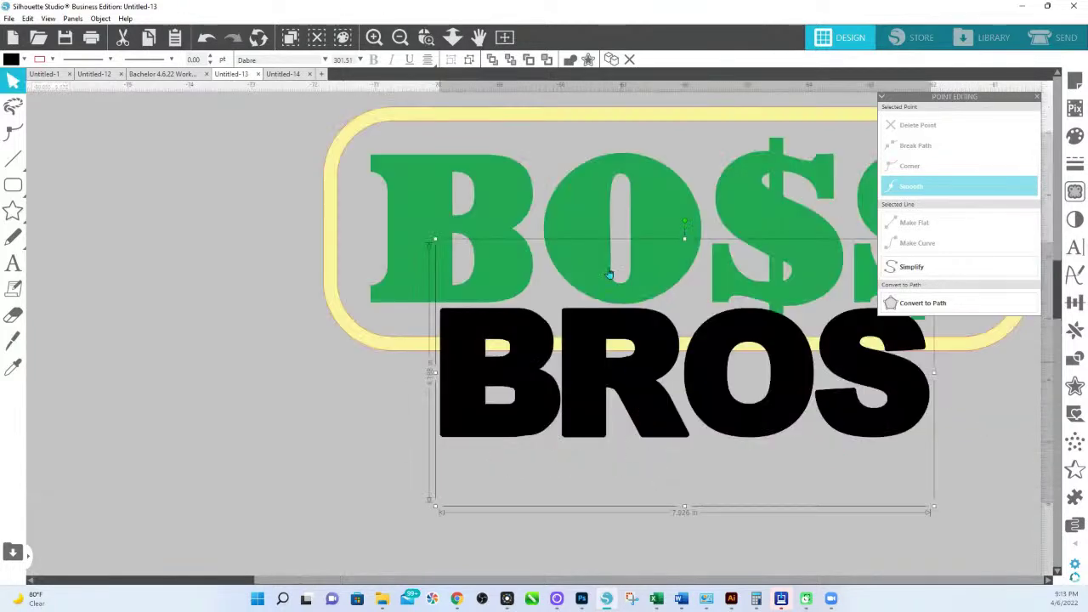
Step: Lower the yellow border's bottom edge by selecting its lower points and shifting them down behind BROS
{"action": "left_click", "coordinate": [452, 36]}
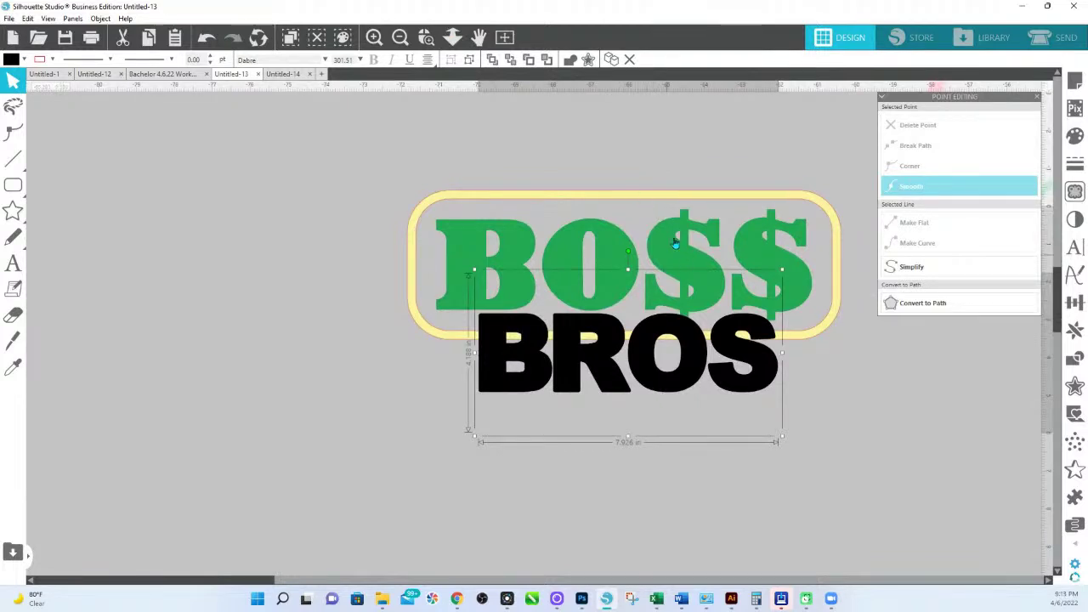
{"action": "double_click", "coordinate": [792, 337]}
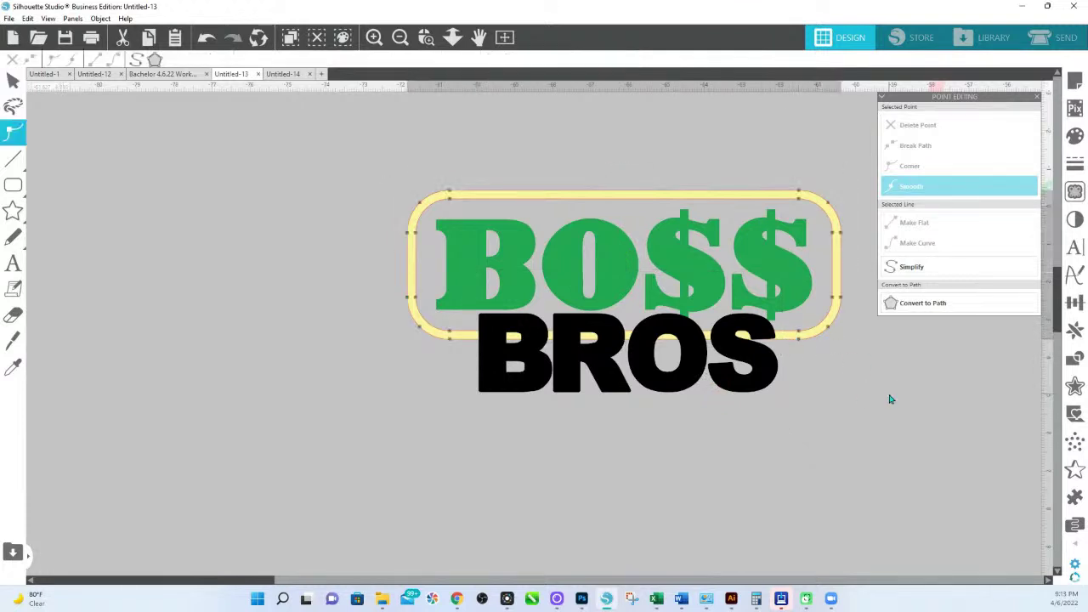
{"action": "left_click_drag", "start_coordinate": [506, 367], "coordinate": [351, 294]}
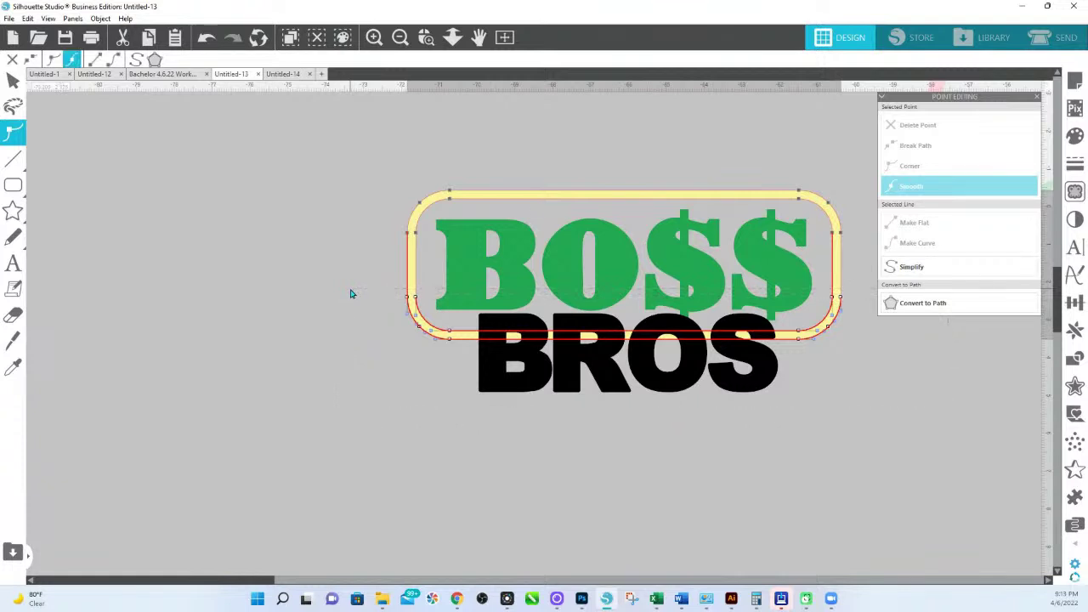
{"action": "key", "text": "Down"}
{"action": "key", "text": "Down"}
{"action": "key", "text": "Down"}
{"action": "key", "text": "Down"}
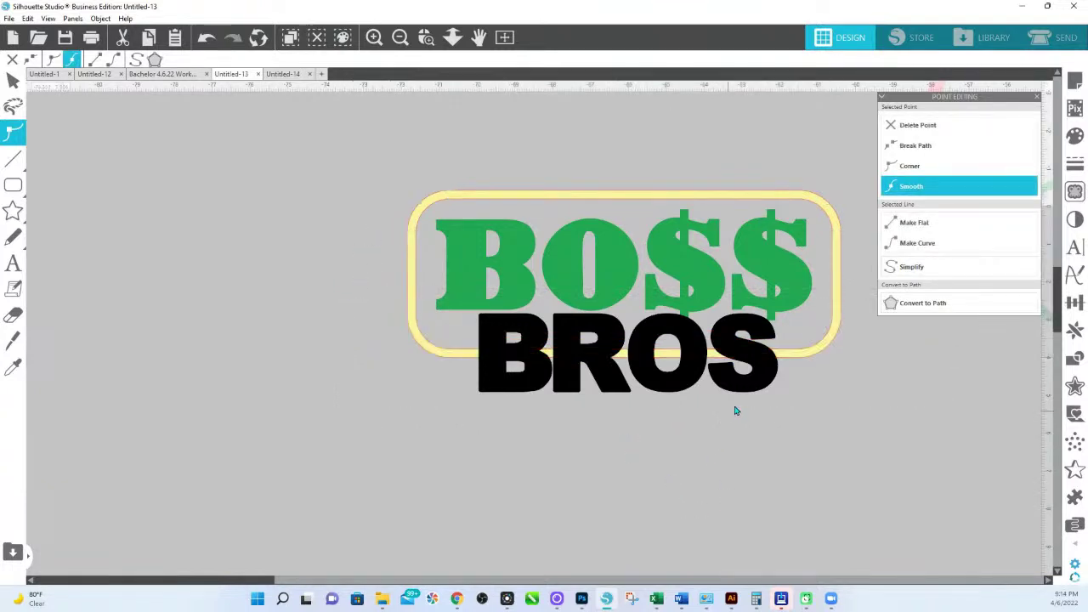
Step: Move BROS slightly down from the BO$$ lettering and center it horizontally with BO$$ and the border
{"action": "left_click_drag", "start_coordinate": [739, 389], "coordinate": [745, 402]}
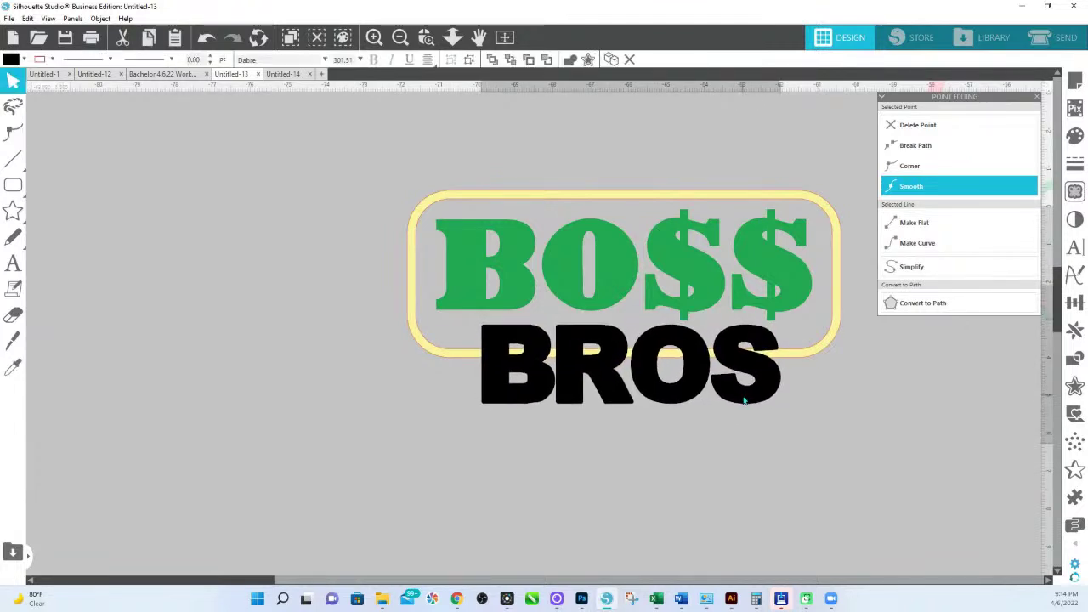
{"action": "left_click", "coordinate": [746, 408]}
{"action": "key", "text": "ctrl+a"}
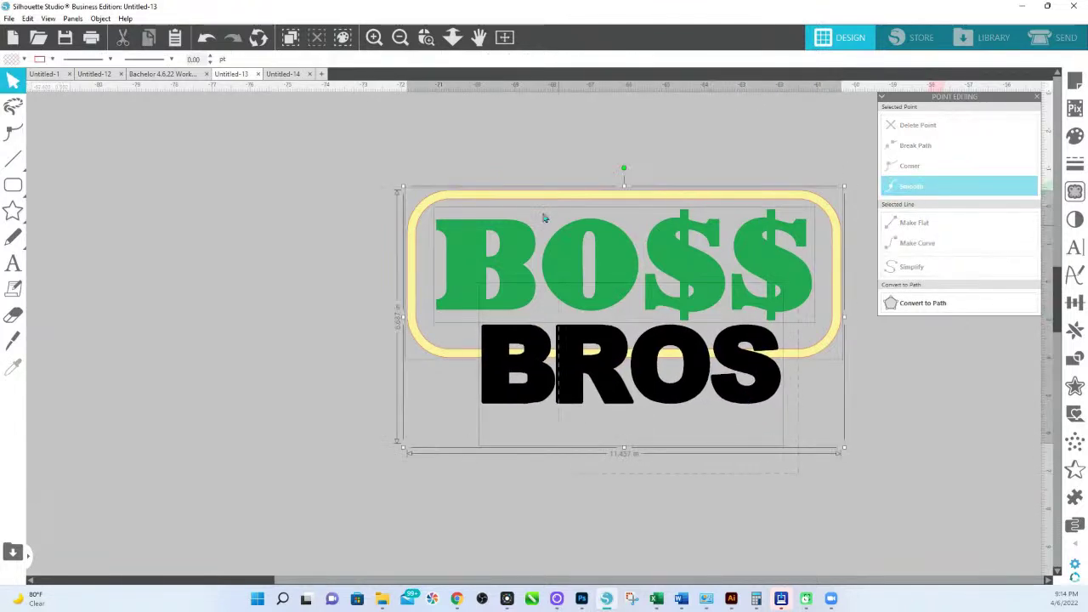
{"action": "left_click", "coordinate": [467, 63]}
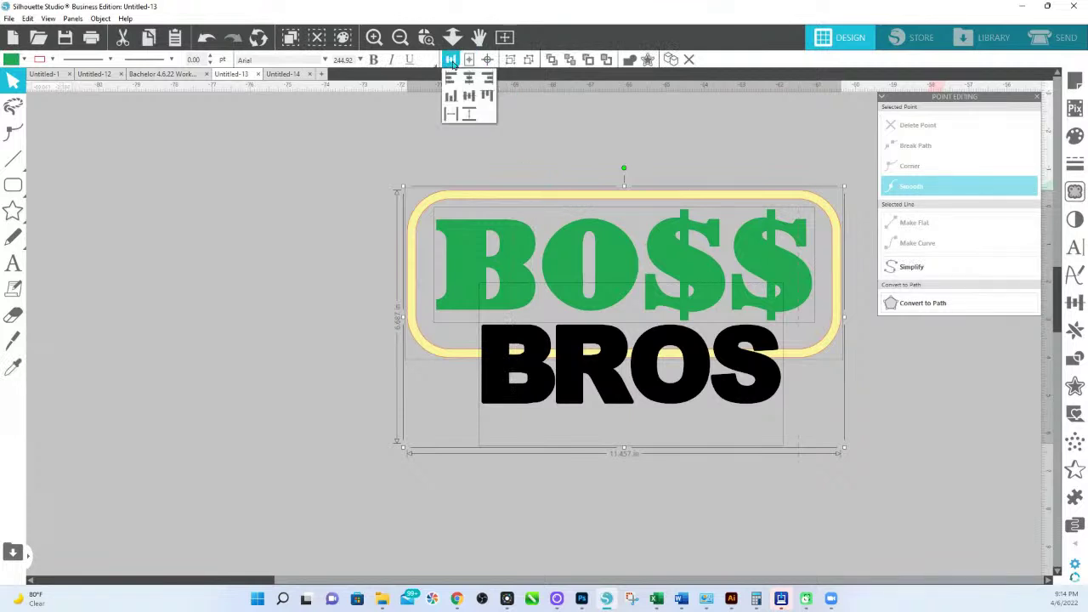
{"action": "left_click", "coordinate": [469, 77]}
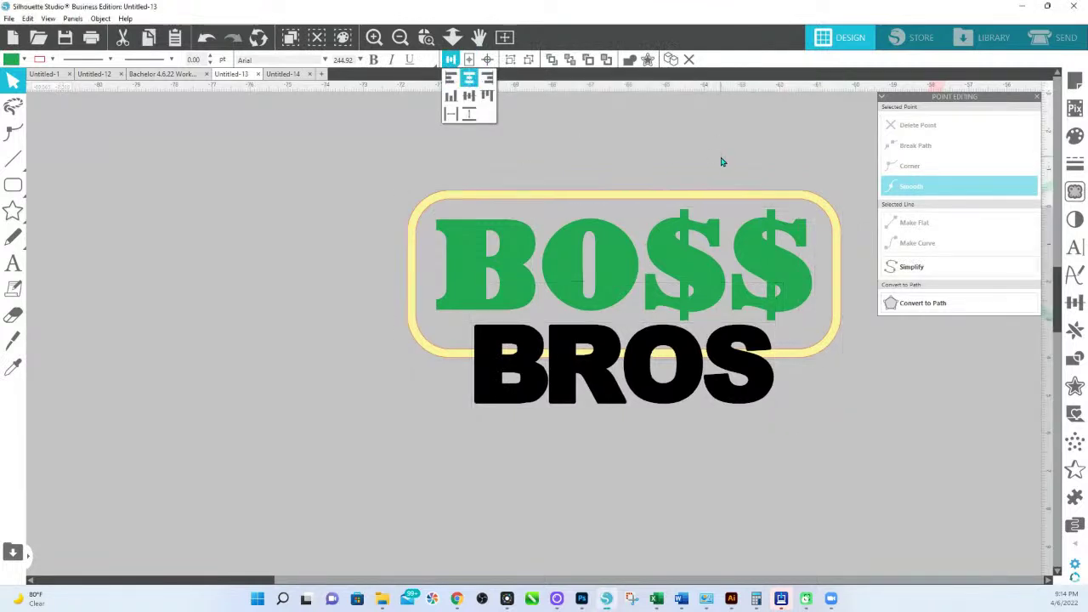
{"action": "left_click", "coordinate": [722, 163]}
Step: Cut the yellow border's bottom edge with a solid poly Knife path running below BROS from just before the B to just past the S
{"action": "left_click", "coordinate": [770, 395]}
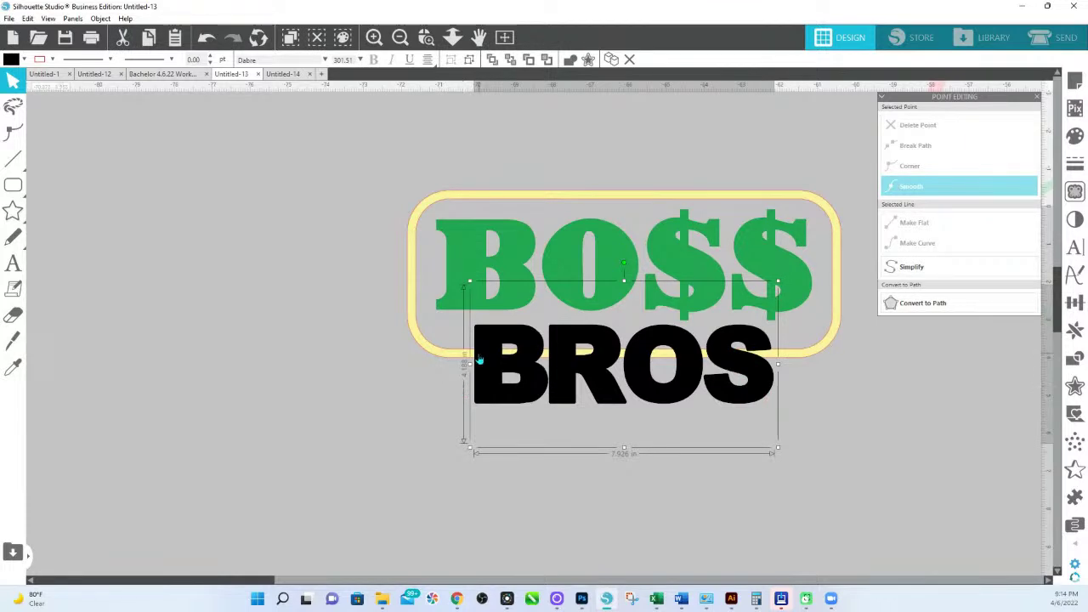
{"action": "left_click", "coordinate": [12, 340]}
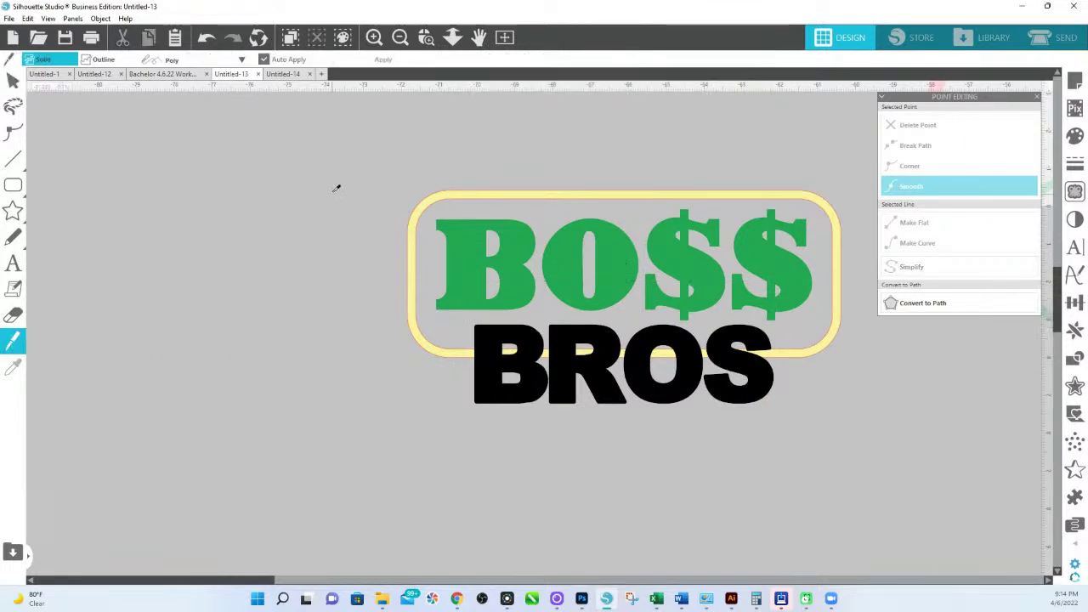
{"action": "left_click", "coordinate": [469, 342]}
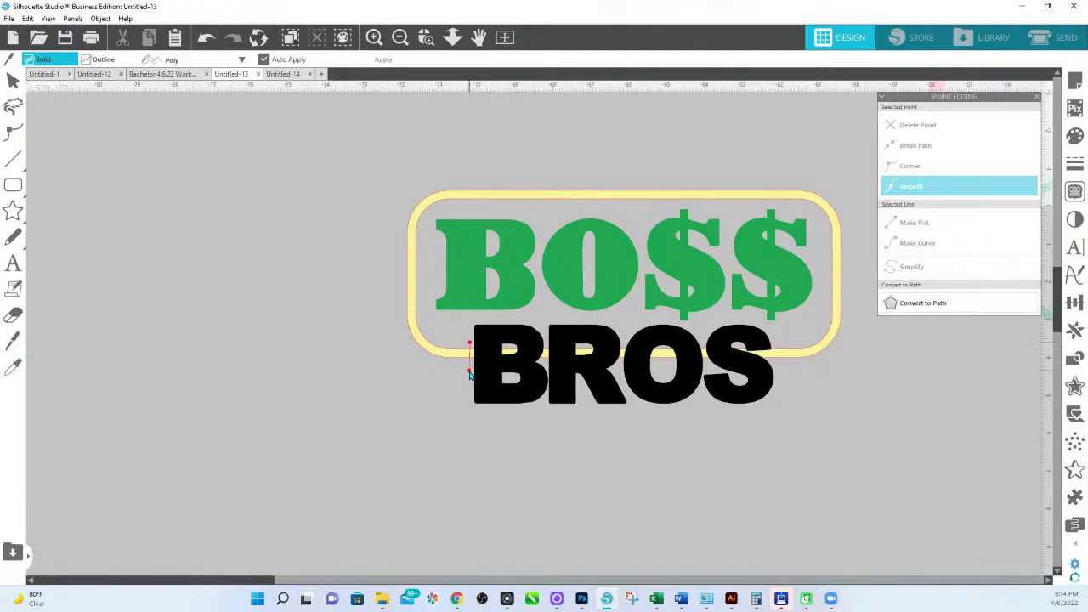
{"action": "left_click", "coordinate": [469, 370]}
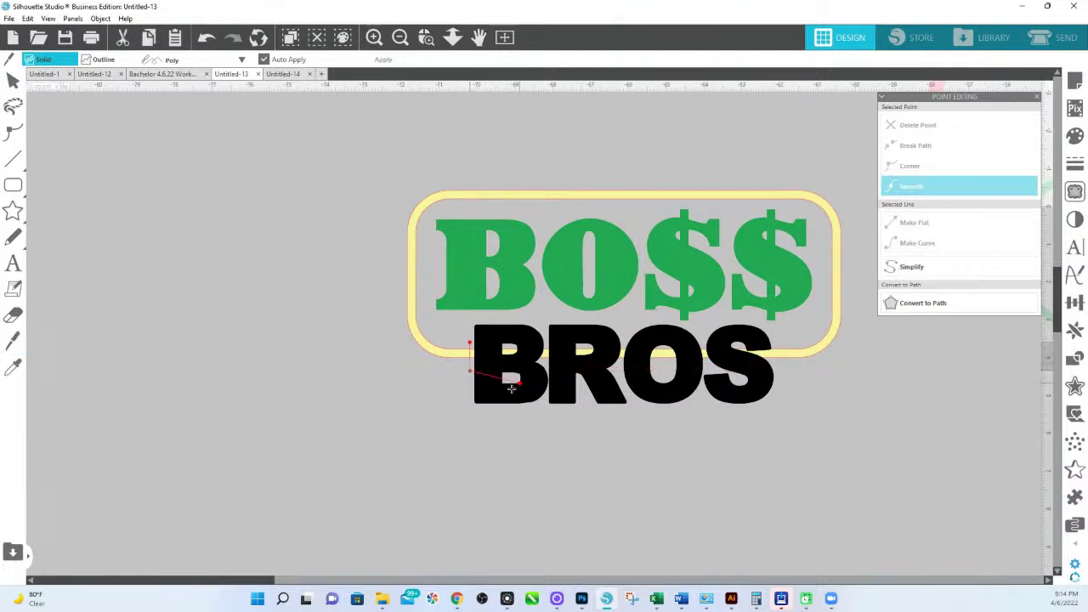
{"action": "left_click", "coordinate": [465, 389]}
{"action": "left_click", "coordinate": [459, 478]}
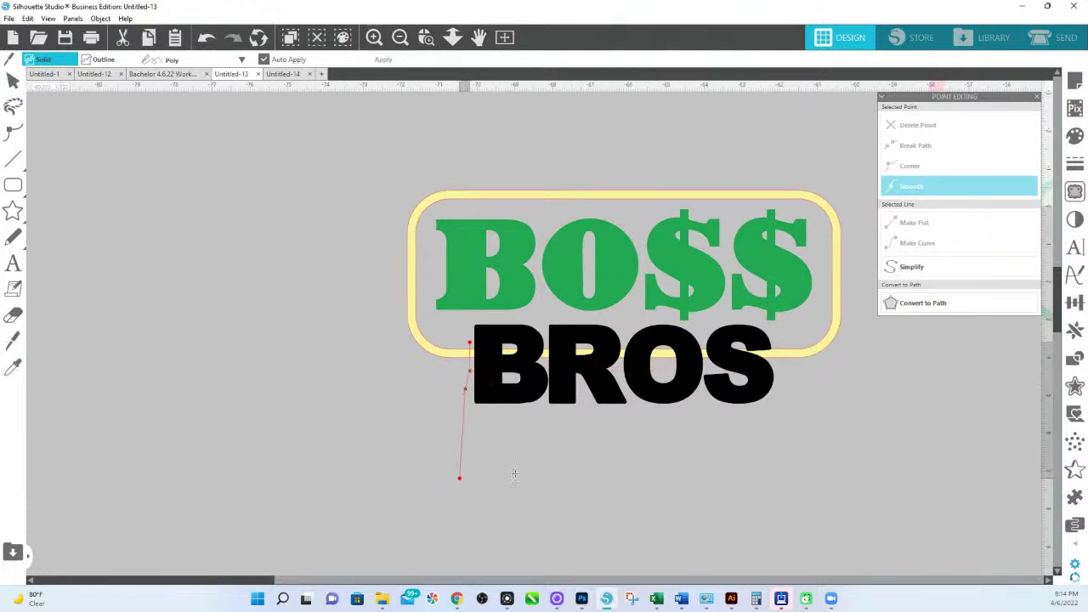
{"action": "left_click", "coordinate": [759, 469]}
{"action": "left_click", "coordinate": [802, 426]}
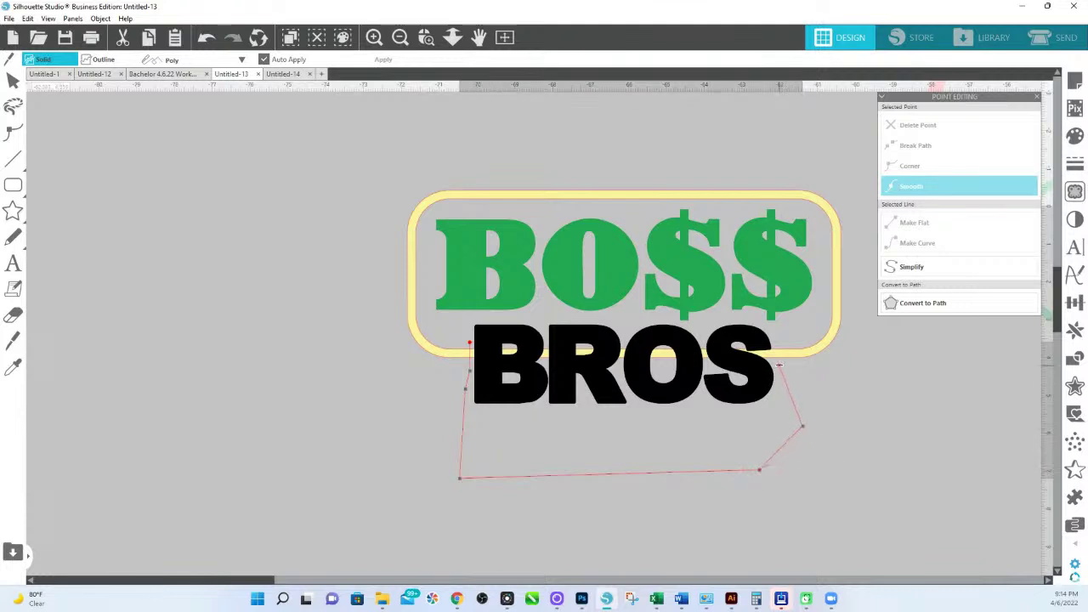
{"action": "left_click", "coordinate": [776, 364]}
{"action": "double_click", "coordinate": [778, 347]}
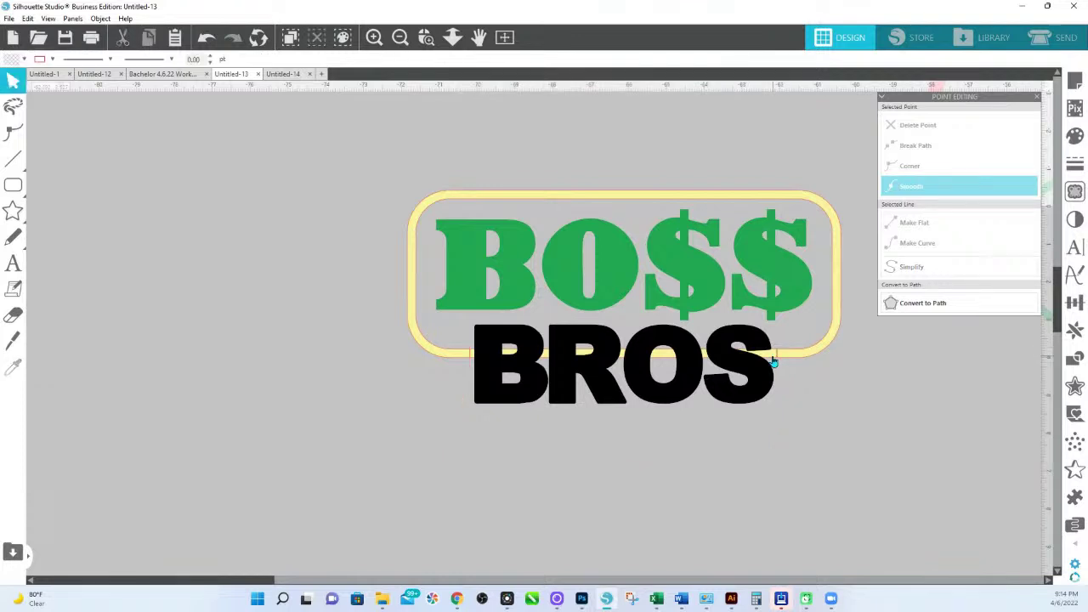
Step: Pull the cut border strip out from behind BROS, then undo the move and the knife cut
{"action": "left_click_drag", "start_coordinate": [774, 353], "coordinate": [757, 550]}
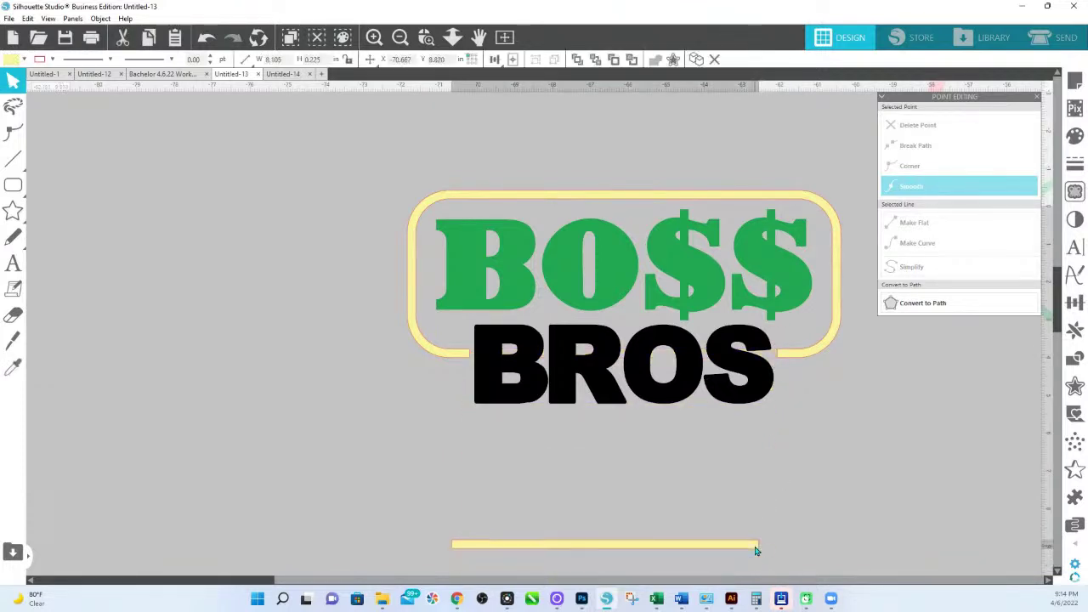
{"action": "left_click", "coordinate": [756, 551]}
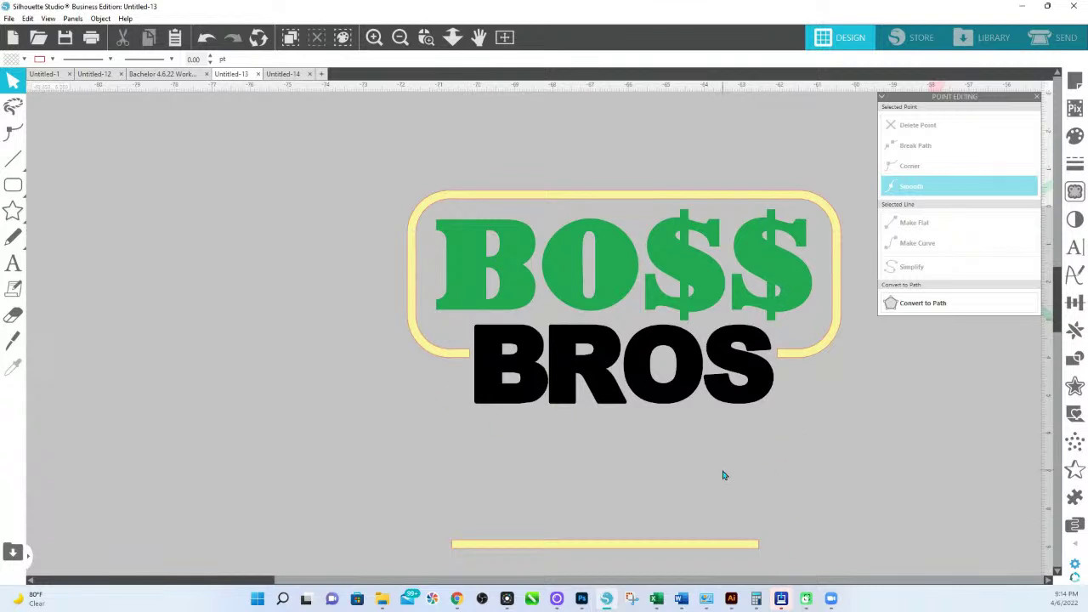
{"action": "key", "text": "ctrl+z"}
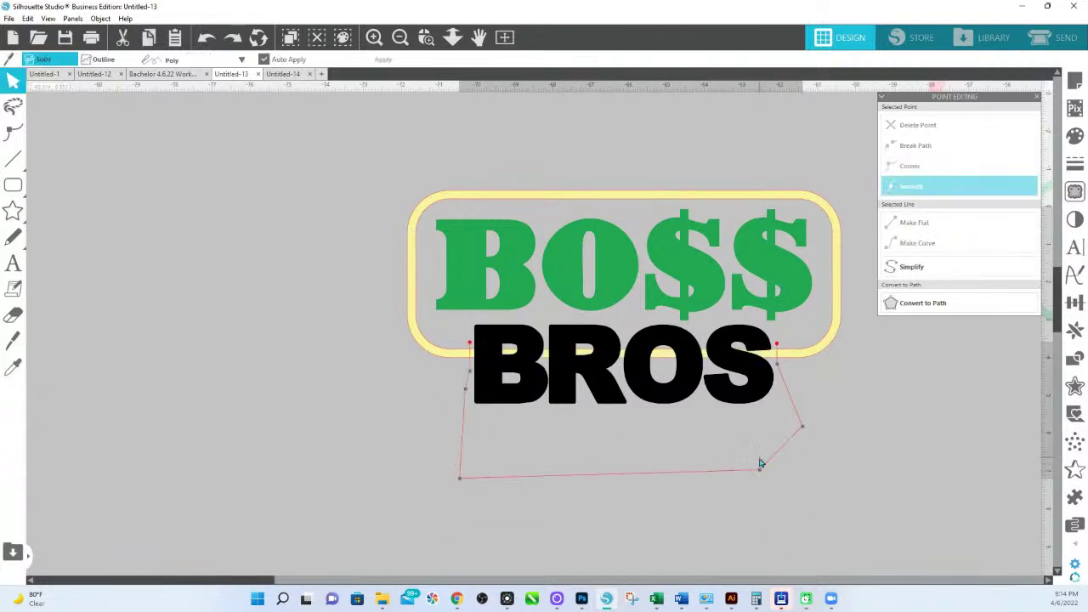
{"action": "double_click", "coordinate": [761, 463]}
Step: Create a 0.125 in rounded-corner offset around BROS and select it together with the yellow border
{"action": "left_click", "coordinate": [748, 403]}
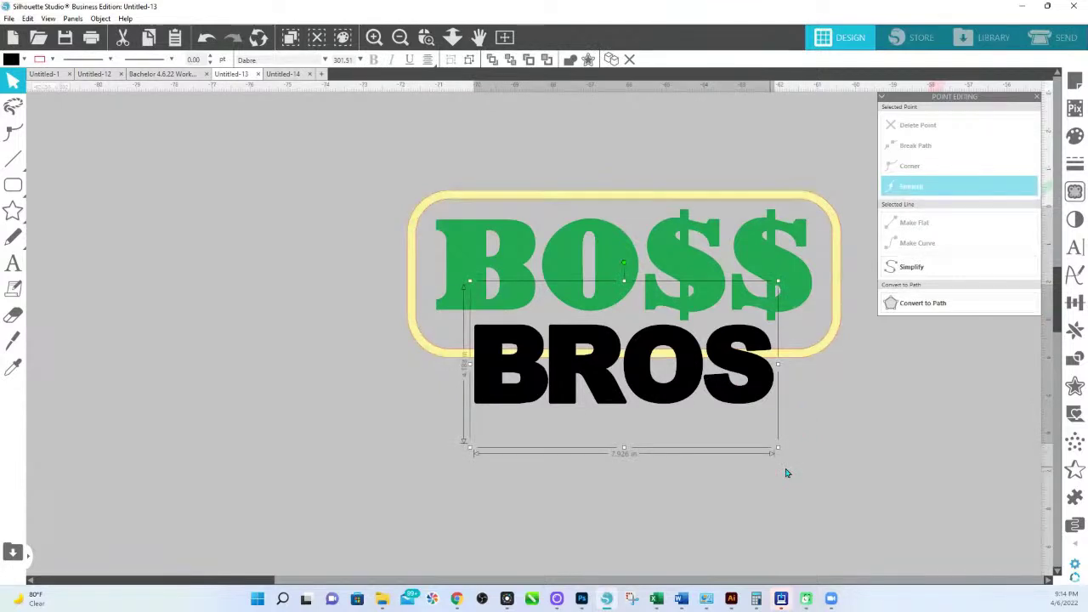
{"action": "left_click", "coordinate": [1075, 385]}
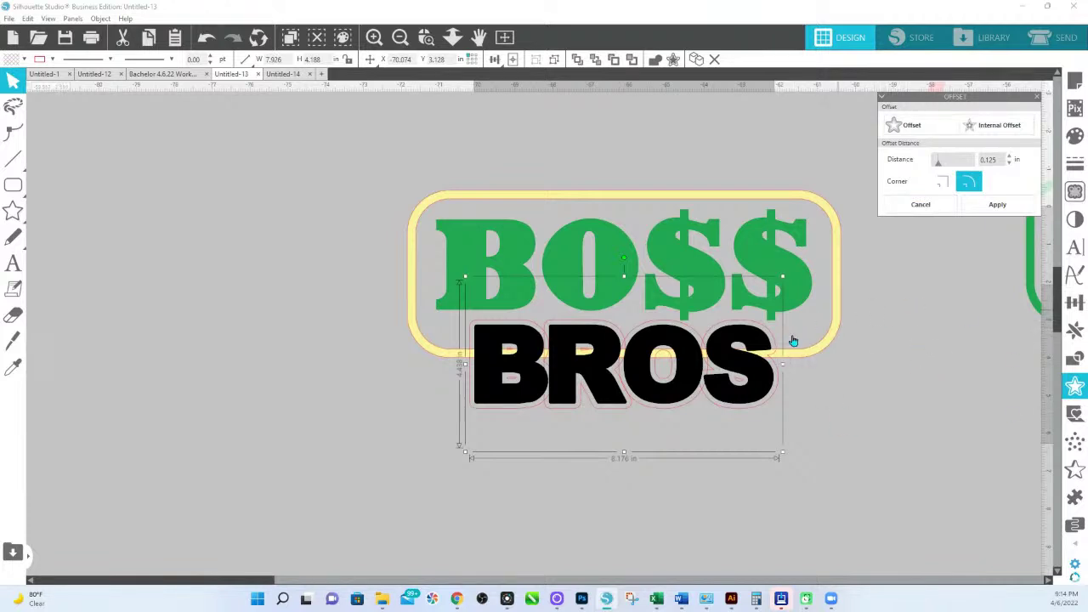
{"action": "left_click", "coordinate": [775, 357], "text": "shift"}
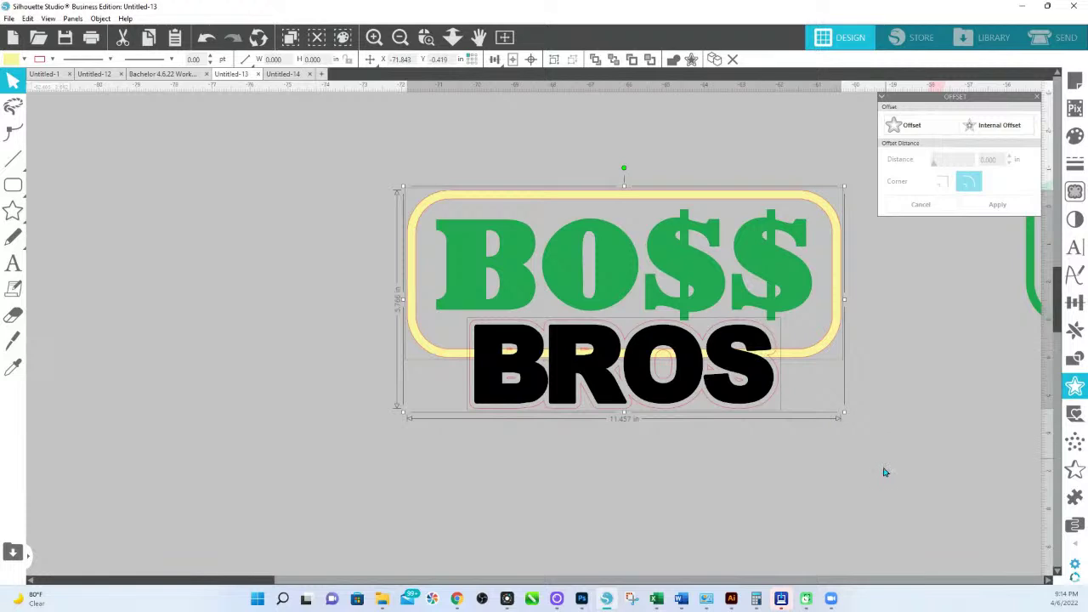
{"action": "left_click", "coordinate": [1077, 360]}
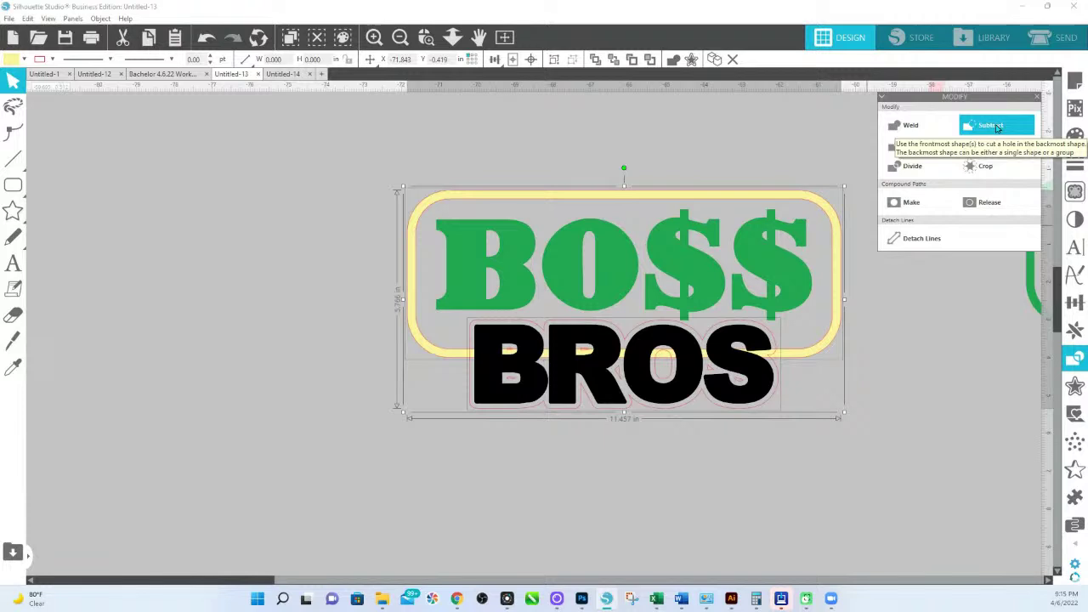
Step: Try subtracting the BROS lettering itself from the yellow border, and undo it
{"action": "left_click", "coordinate": [805, 418]}
{"action": "left_click", "coordinate": [776, 376]}
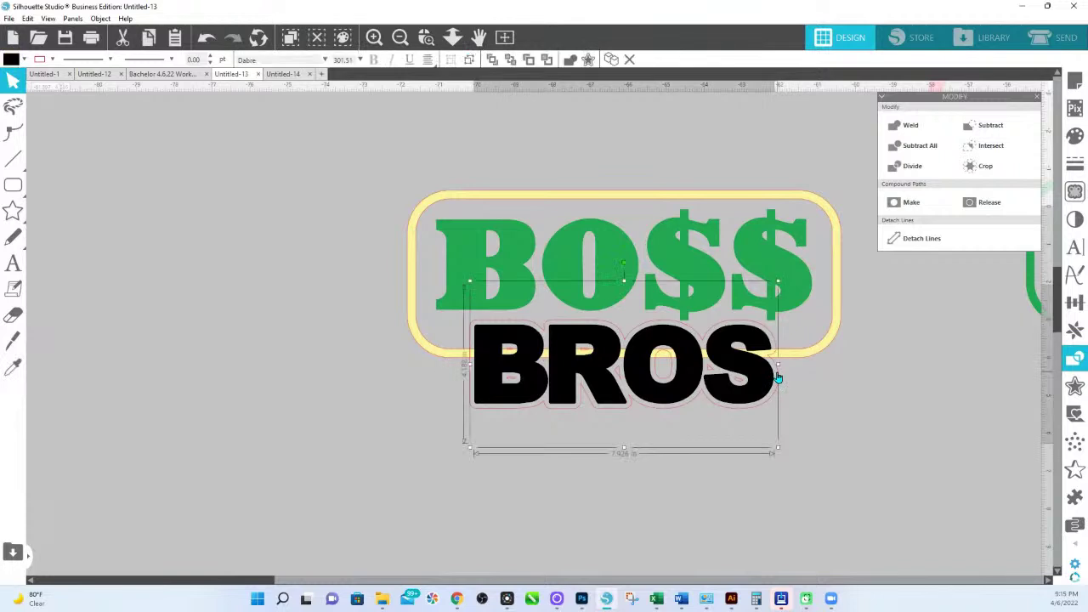
{"action": "left_click", "coordinate": [806, 359]}
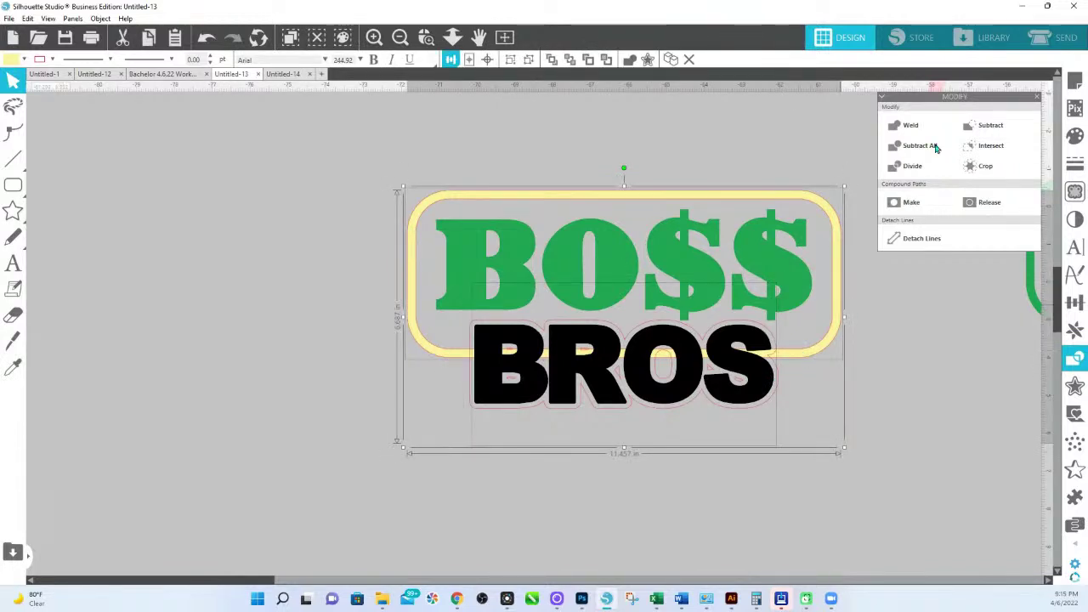
{"action": "left_click", "coordinate": [988, 125]}
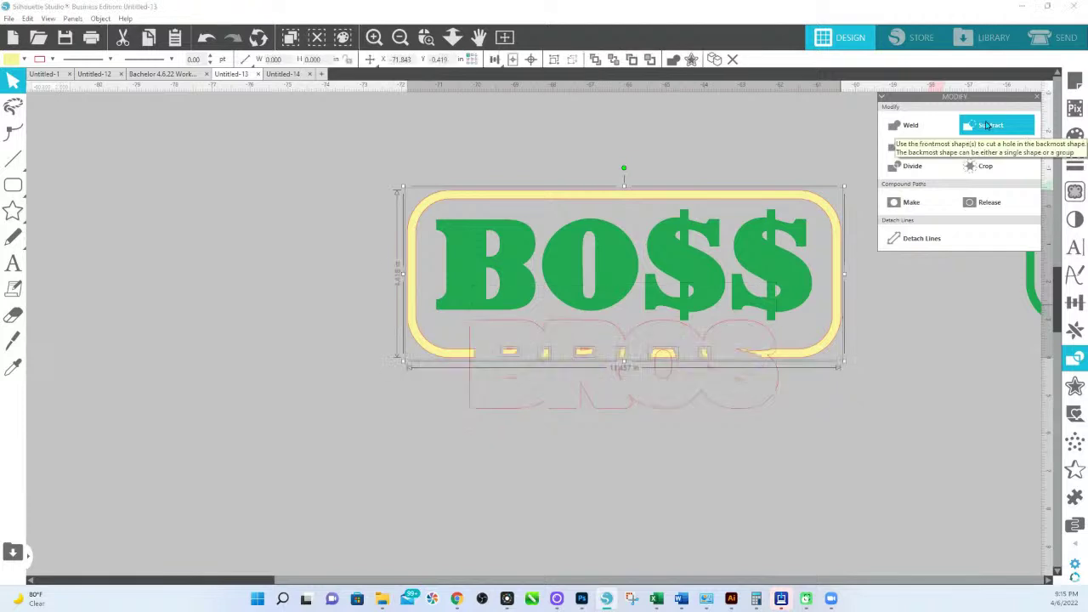
{"action": "key", "text": "ctrl+z"}
Step: Fill the offset outline around BROS with brown, leaving the lettering black
{"action": "left_click", "coordinate": [782, 413]}
{"action": "left_click", "coordinate": [770, 405]}
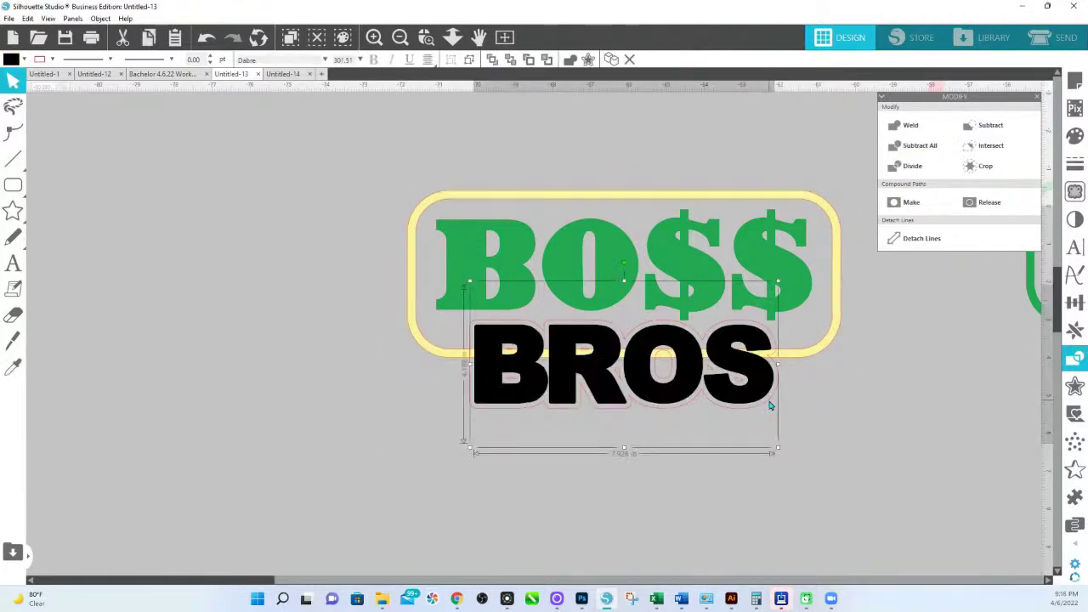
{"action": "left_click", "coordinate": [1075, 135]}
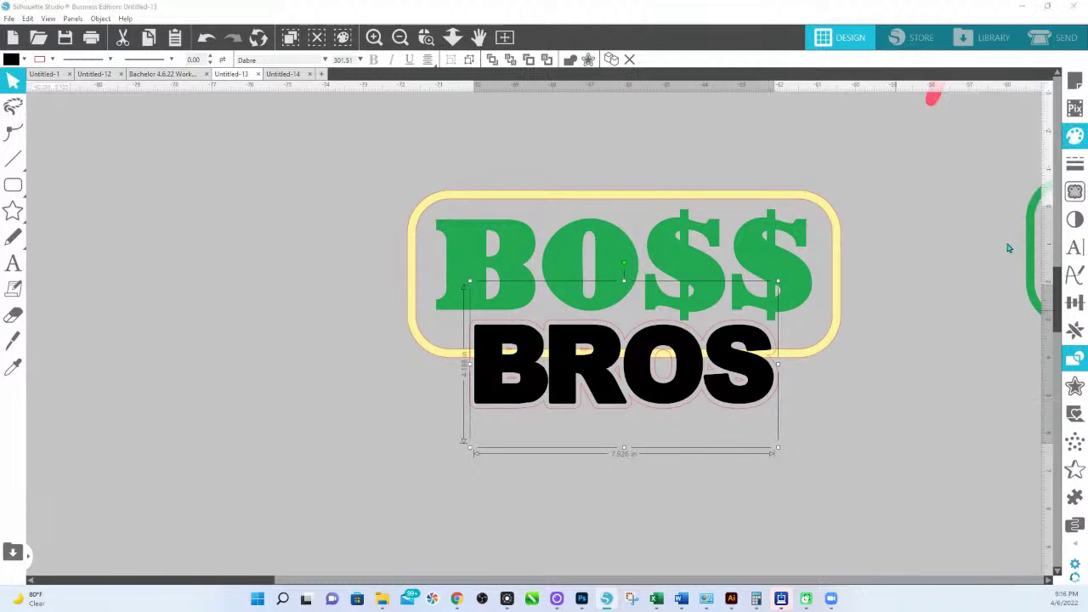
{"action": "left_click", "coordinate": [1000, 225]}
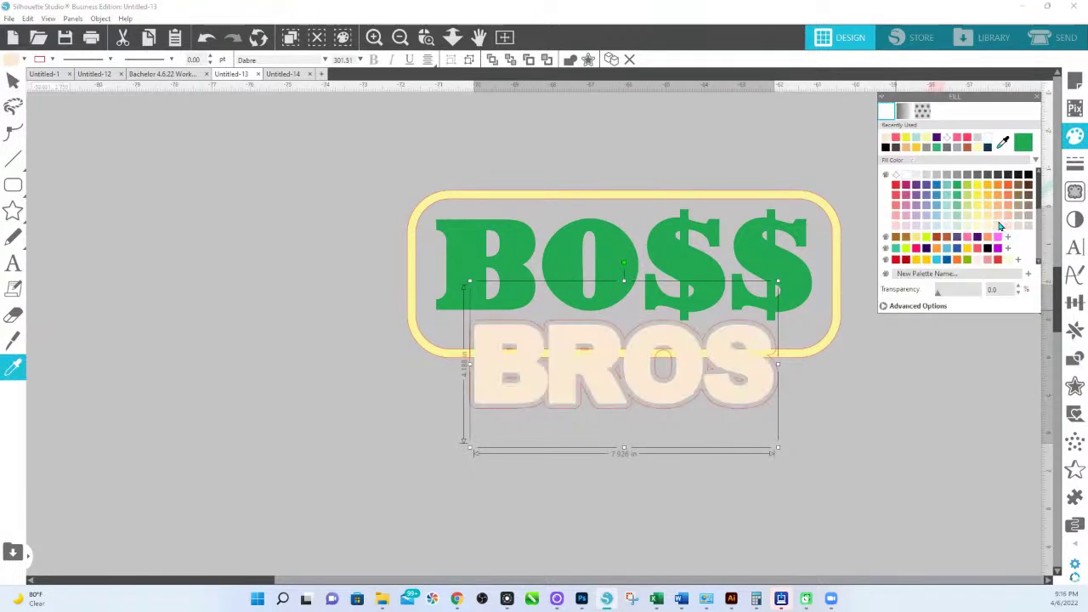
{"action": "key", "text": "ctrl+z"}
{"action": "left_click", "coordinate": [767, 409]}
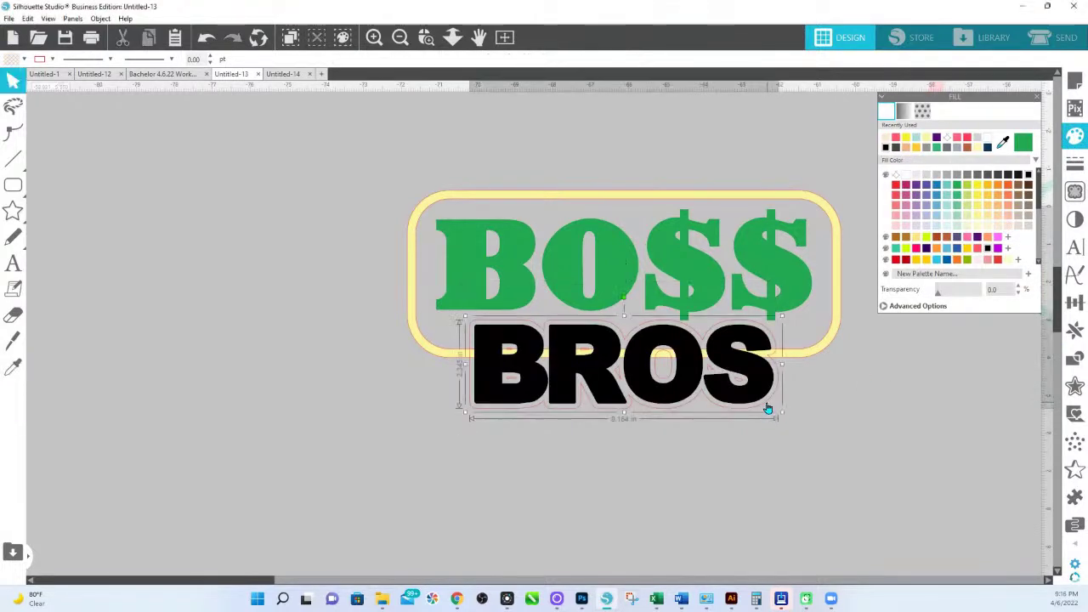
{"action": "left_click", "coordinate": [1023, 203]}
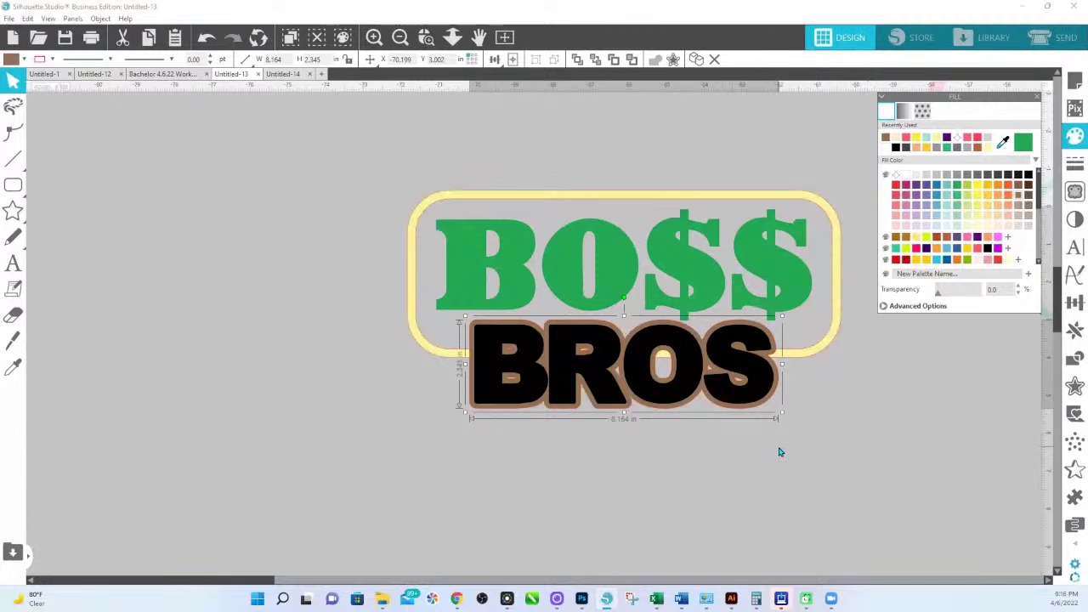
Step: Subtract the brown BROS offset from the yellow border and delete the leftover yellow pieces inside the letters
{"action": "left_click", "coordinate": [801, 359]}
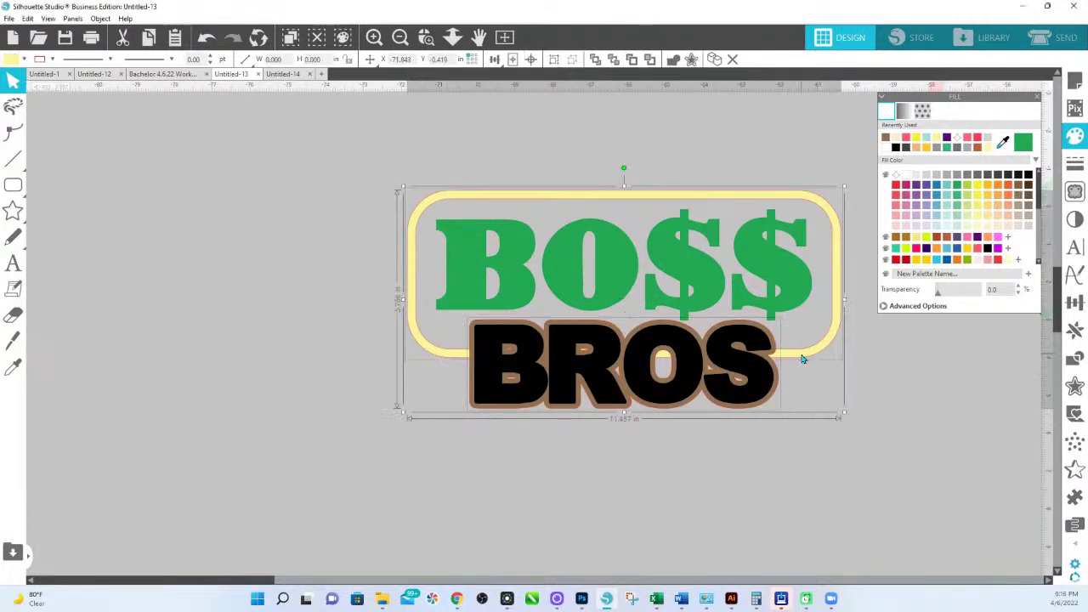
{"action": "left_click", "coordinate": [1074, 358]}
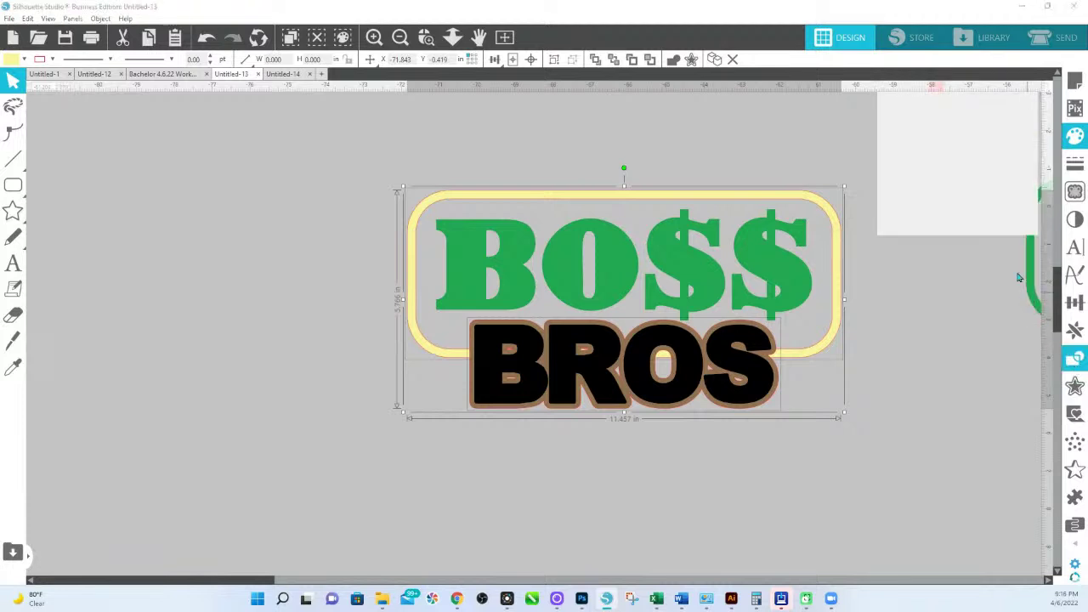
{"action": "left_click", "coordinate": [980, 129]}
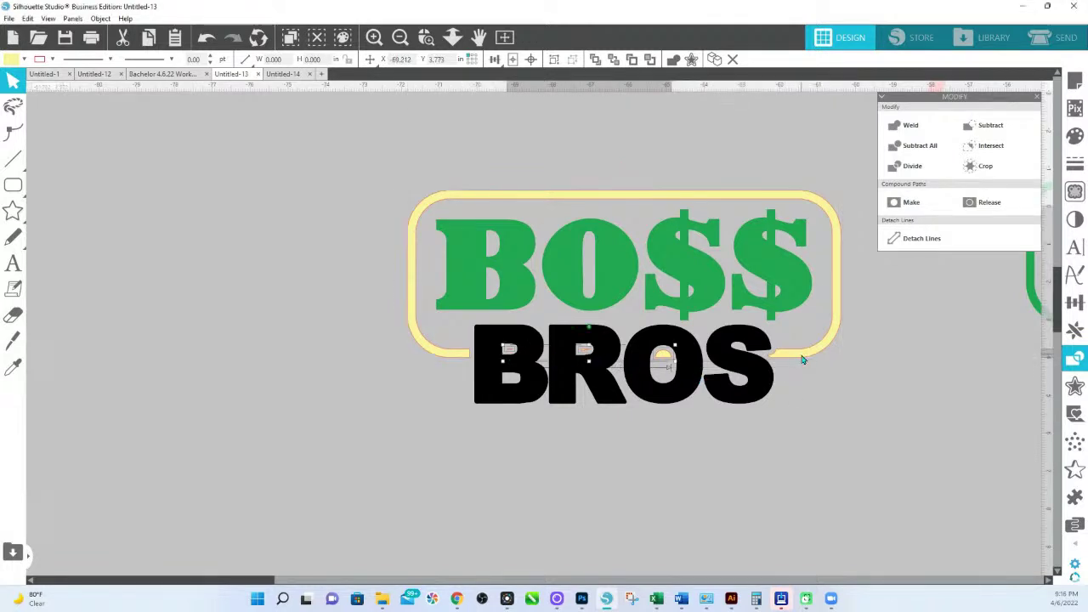
{"action": "left_click", "coordinate": [801, 360]}
{"action": "key", "text": "Delete"}
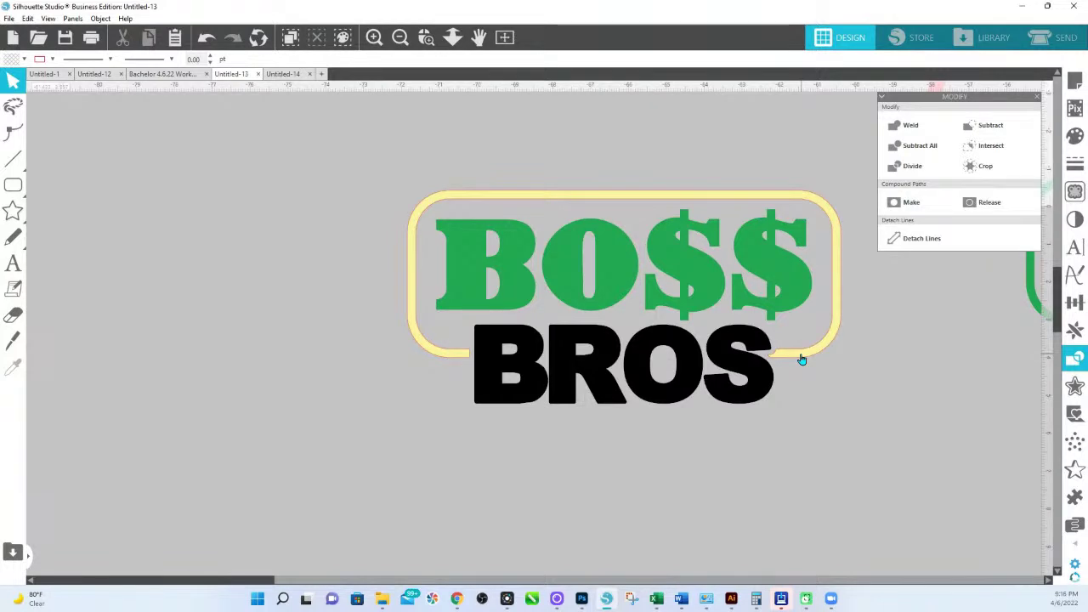
{"action": "left_click", "coordinate": [426, 37]}
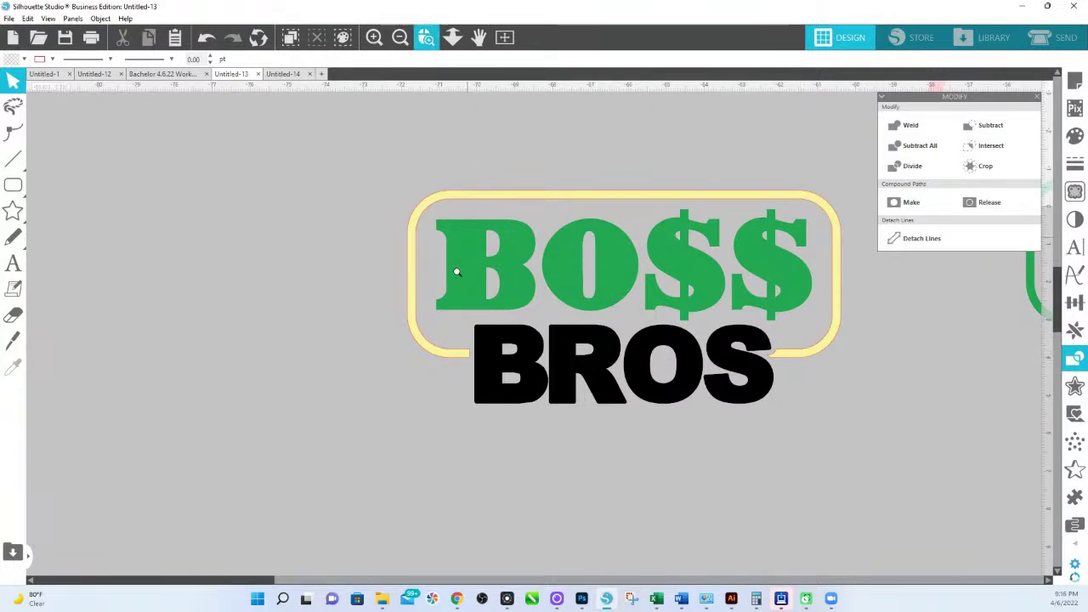
Step: Cut off the pointed sliver of the yellow border beside the S of BROS with the Knife tool and delete it
{"action": "left_click_drag", "start_coordinate": [415, 298], "coordinate": [837, 449]}
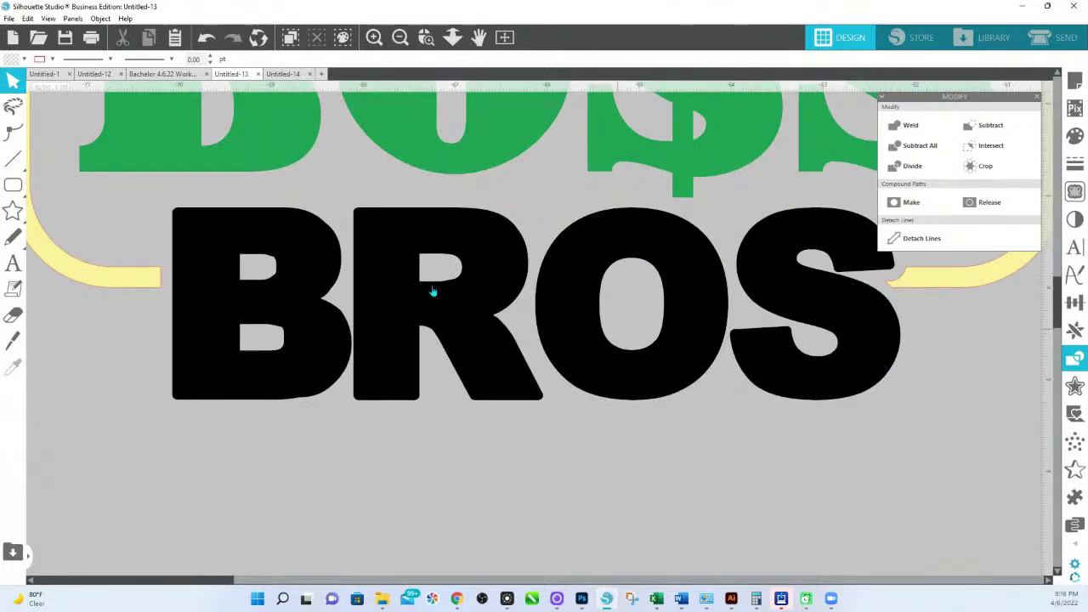
{"action": "left_click", "coordinate": [13, 340]}
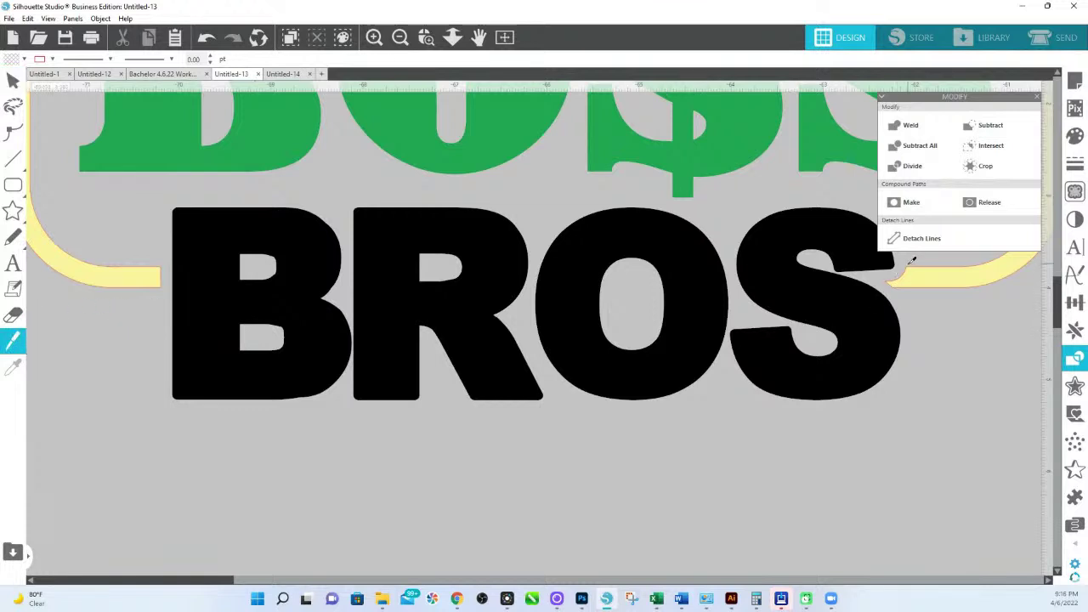
{"action": "left_click_drag", "start_coordinate": [907, 262], "coordinate": [913, 315]}
{"action": "left_click", "coordinate": [901, 291]}
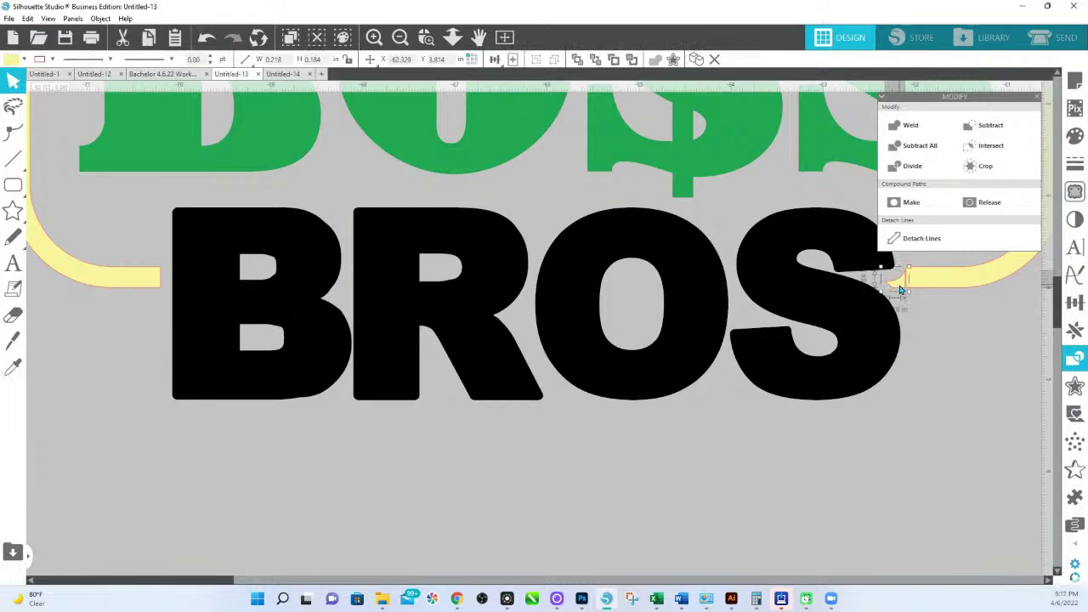
{"action": "key", "text": "Delete"}
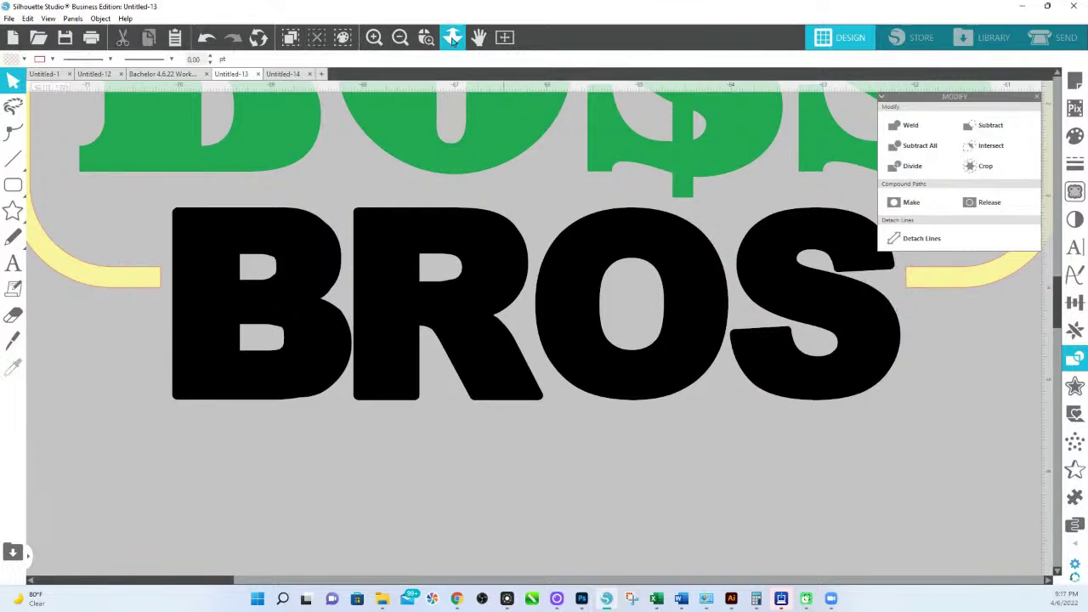
Step: Show the text style settings and nudge the framed BO$$ GUY design slightly down towards its tagline
{"action": "left_click", "coordinate": [453, 38]}
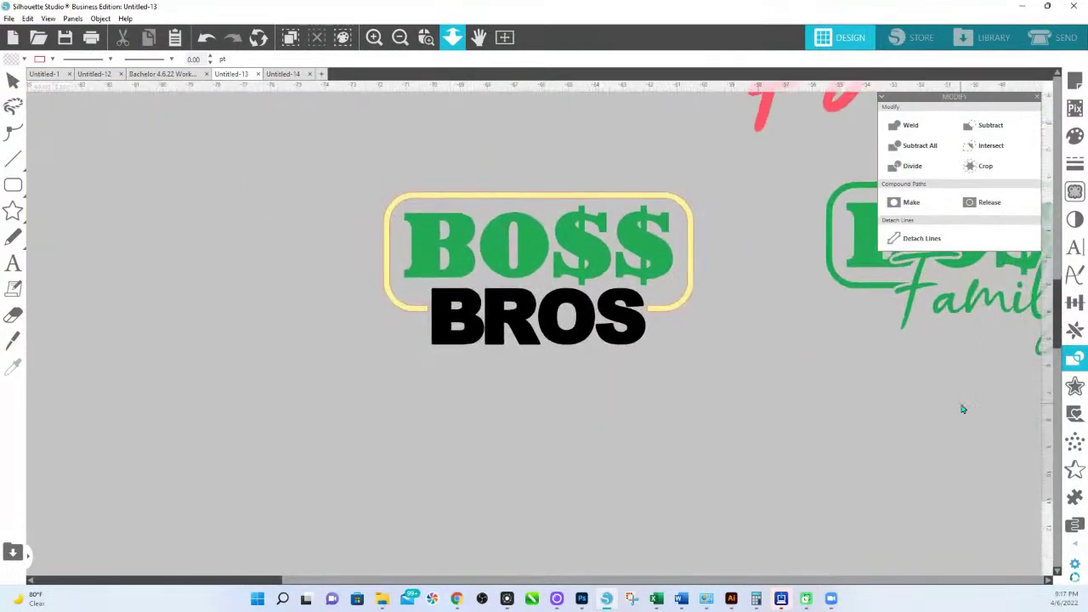
{"action": "key", "text": "space"}
{"action": "left_click_drag", "start_coordinate": [978, 439], "coordinate": [380, 455]}
{"action": "left_click_drag", "start_coordinate": [892, 373], "coordinate": [390, 412]}
{"action": "left_click_drag", "start_coordinate": [726, 415], "coordinate": [702, 326]}
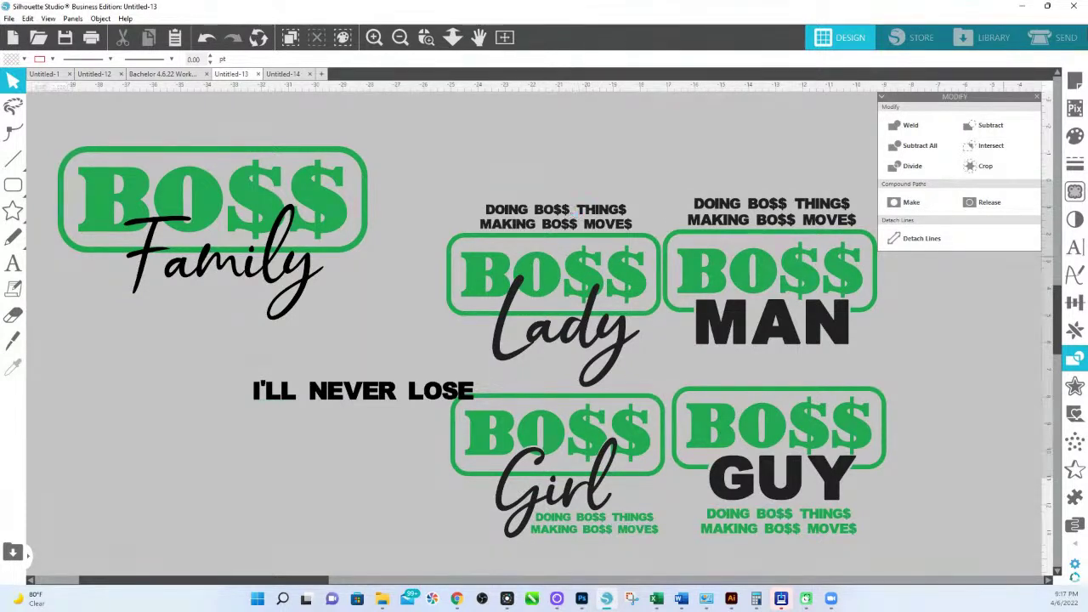
{"action": "left_click", "coordinate": [1077, 249]}
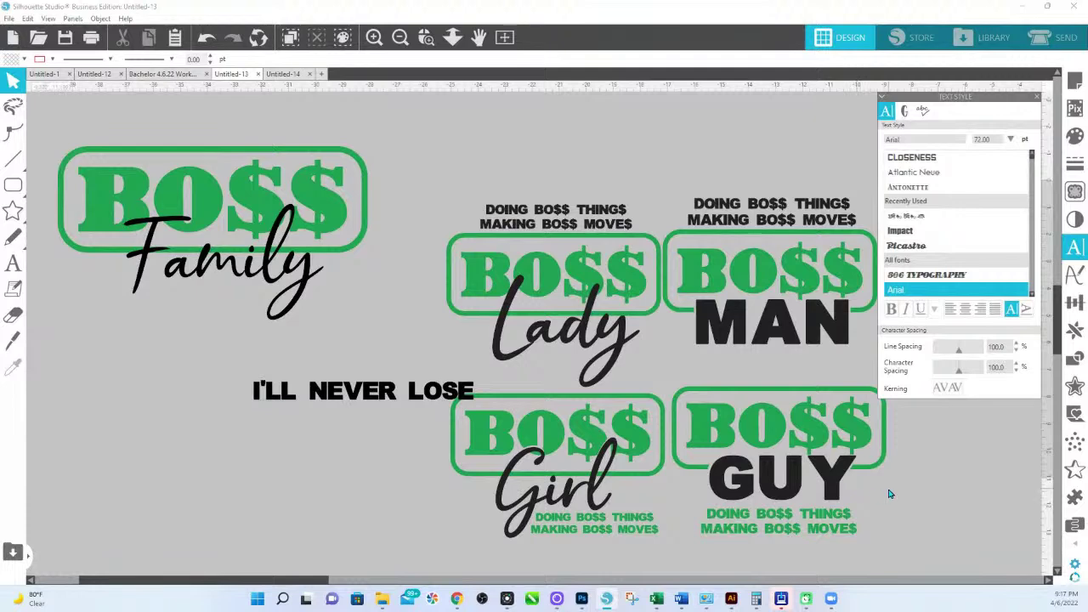
{"action": "left_click", "coordinate": [695, 396]}
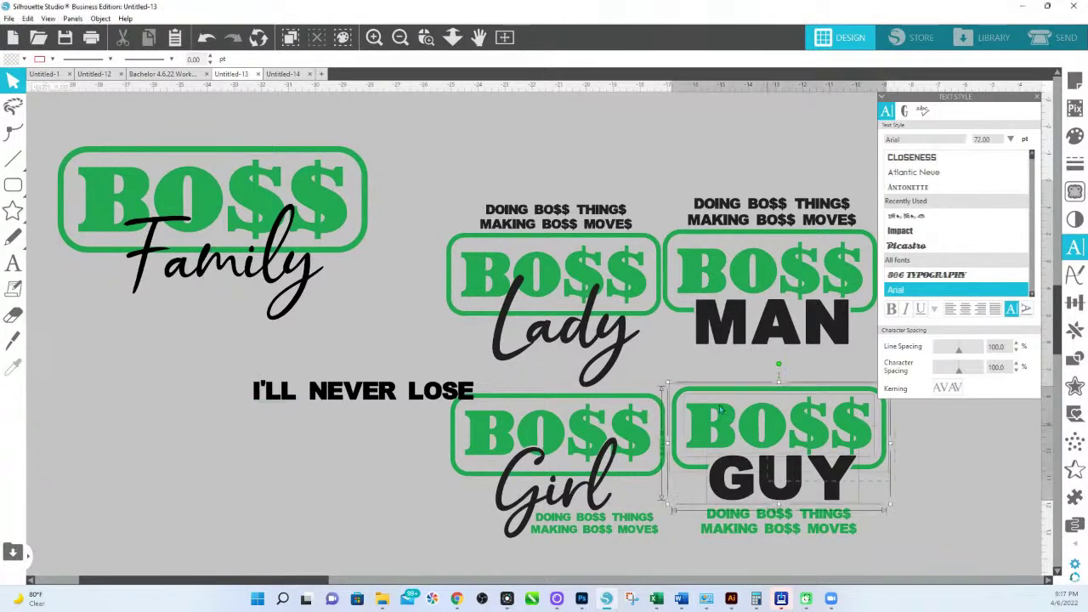
{"action": "key", "text": "Down"}
{"action": "key", "text": "Down"}
{"action": "key", "text": "Down"}
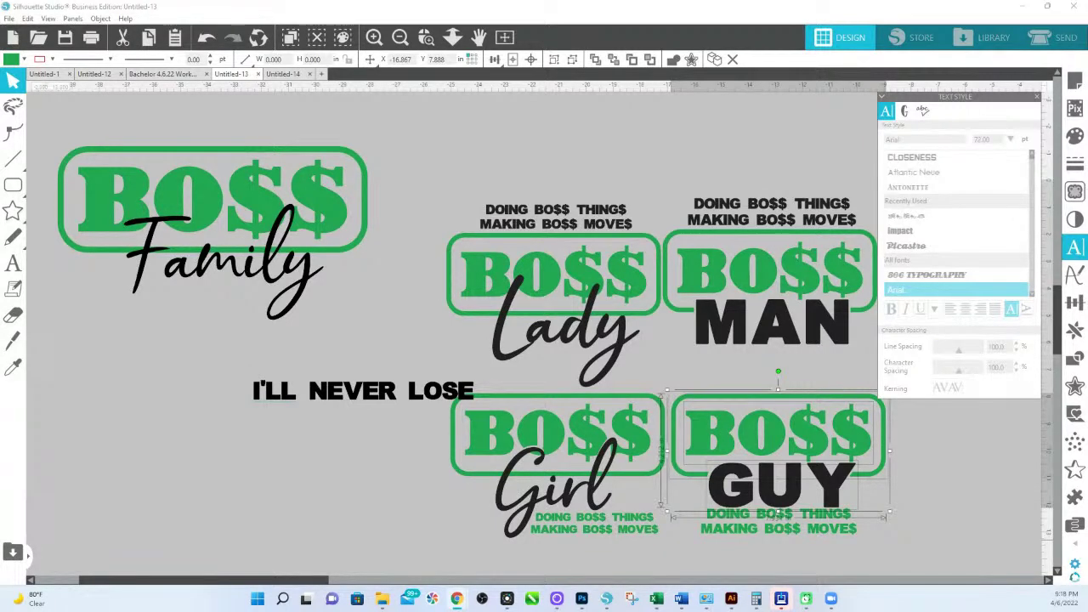
Step: Select the Cristalistic Script and DABRE font samples above the designs to show which fonts are used
{"action": "scroll", "coordinate": [767, 528], "scroll_direction": "up", "scroll_amount": 3}
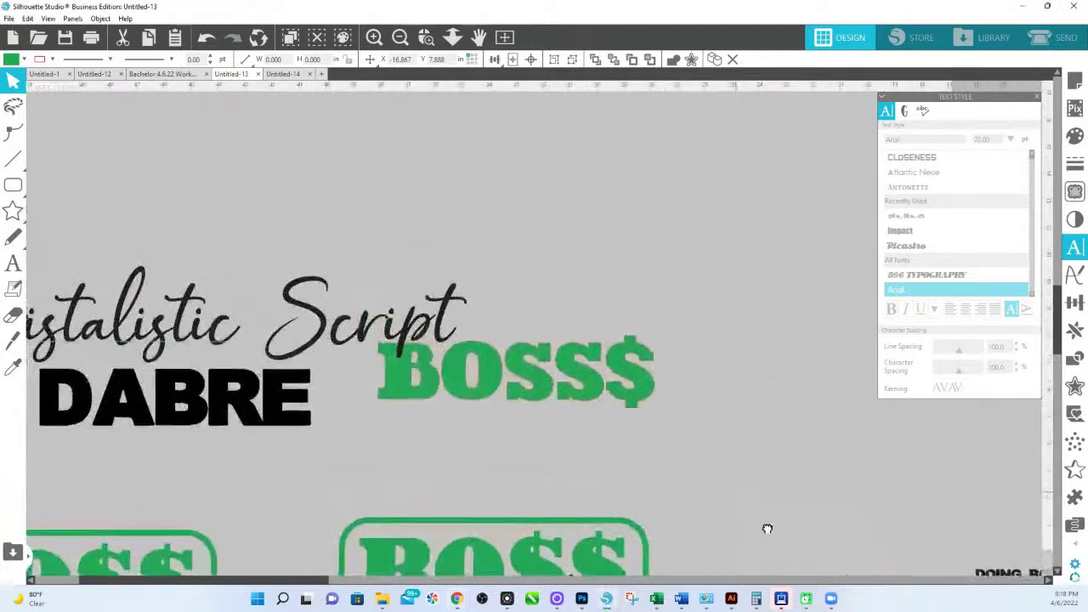
{"action": "scroll", "coordinate": [767, 529], "scroll_direction": "down", "scroll_amount": 2}
{"action": "left_click_drag", "start_coordinate": [480, 389], "coordinate": [480, 302]}
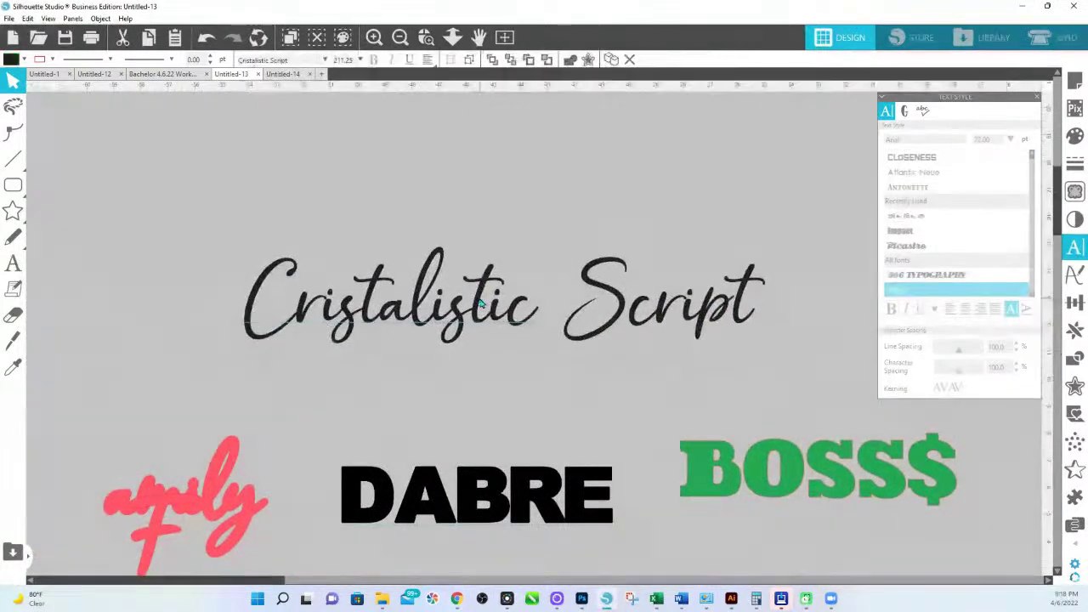
{"action": "left_click", "coordinate": [501, 508], "text": "shift"}
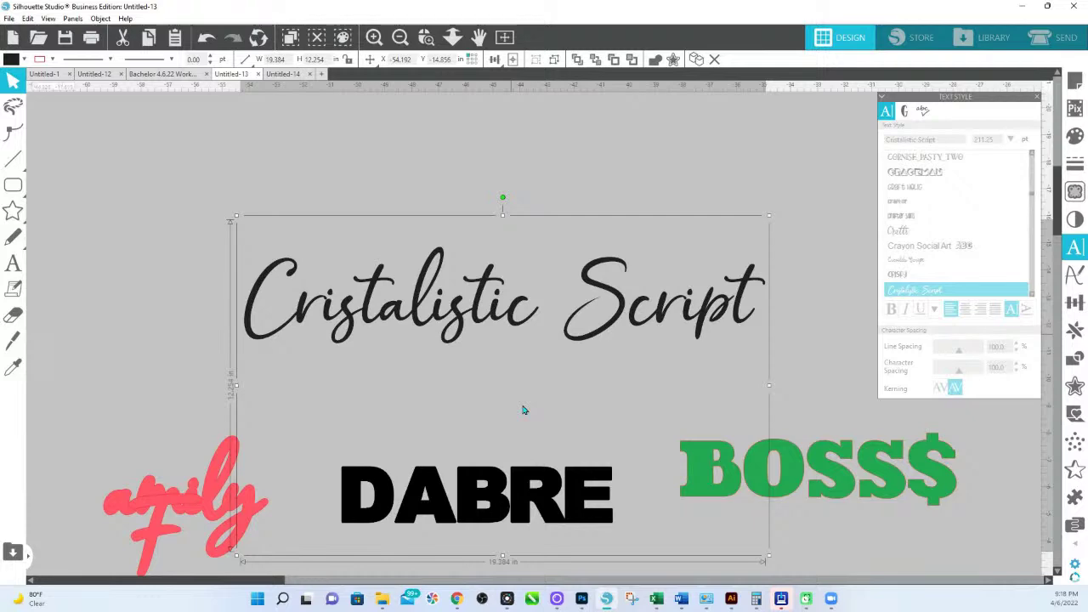
{"action": "scroll", "coordinate": [523, 410], "scroll_direction": "down", "scroll_amount": 3}
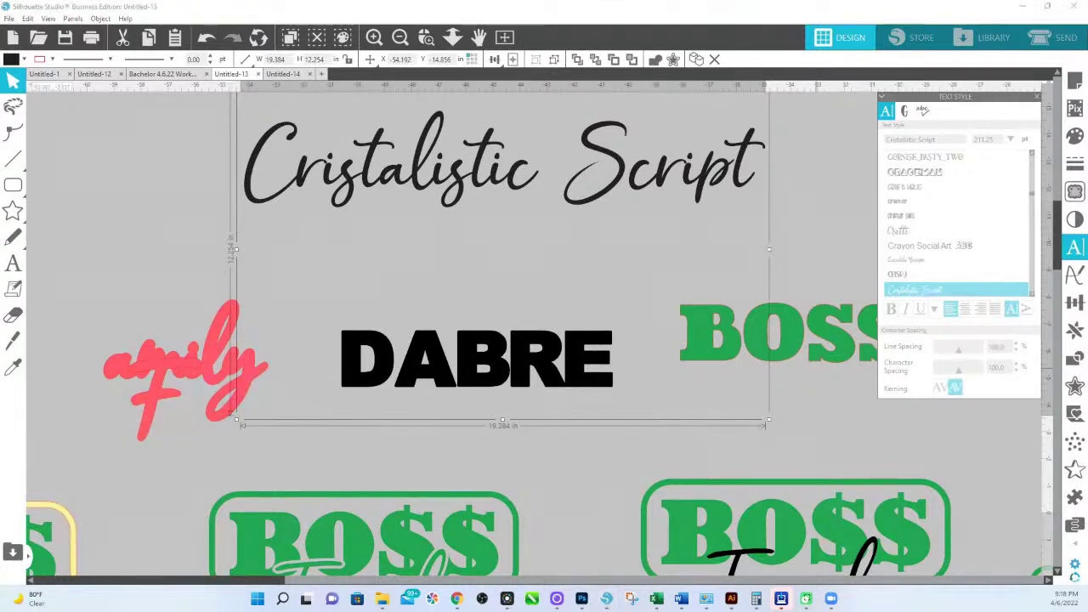
Step: Switch to Chrome and open the Learn Silhouette Studio in 30 days class from the HS INK store's home page
{"action": "key", "text": "alt+Tab"}
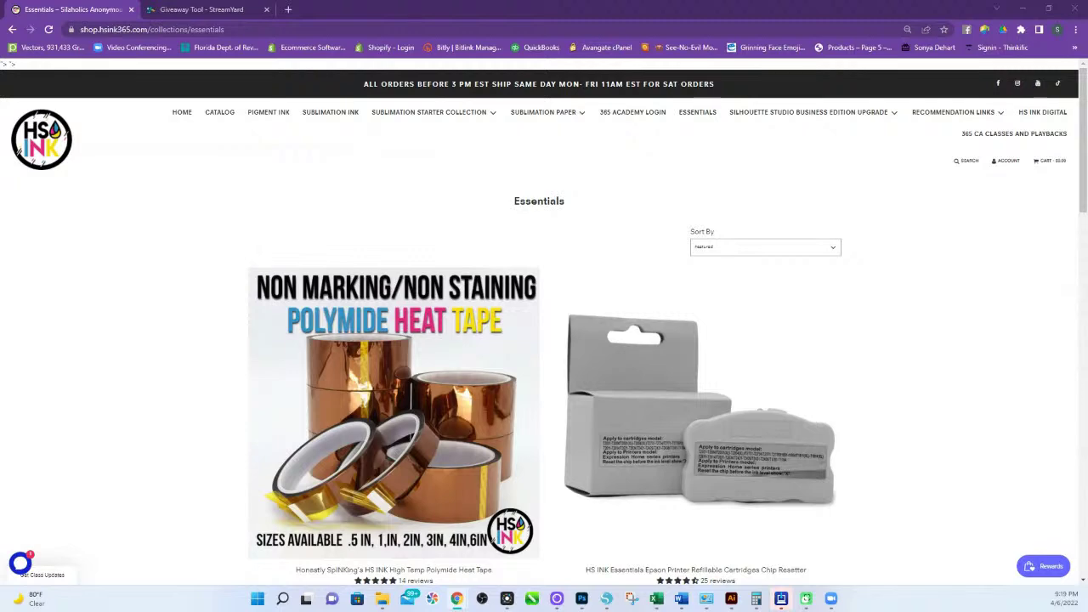
{"action": "left_click", "coordinate": [46, 148]}
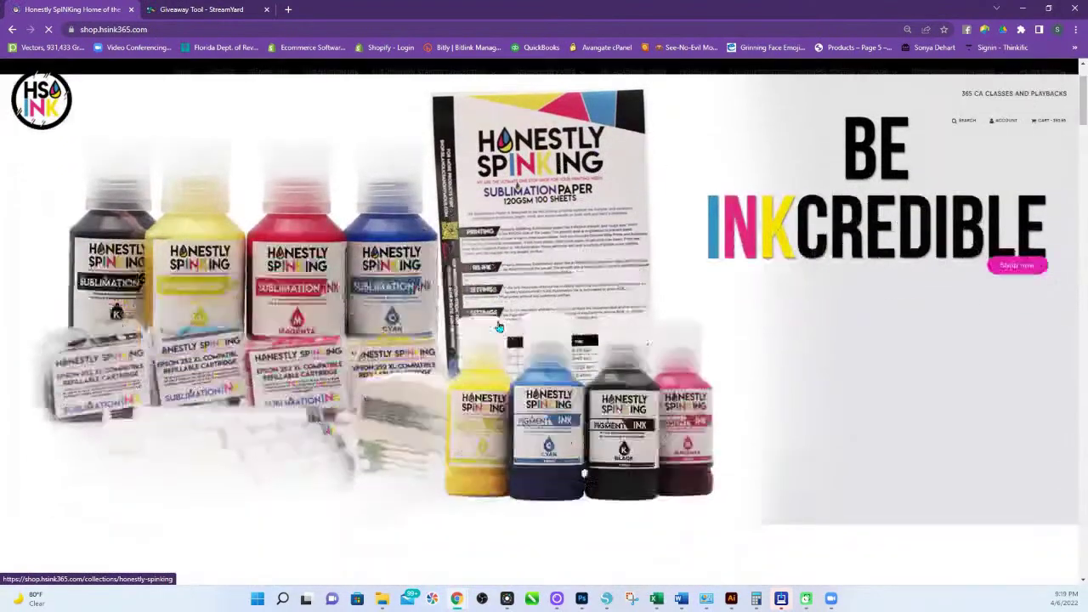
{"action": "scroll", "coordinate": [554, 354], "scroll_direction": "down", "scroll_amount": 10}
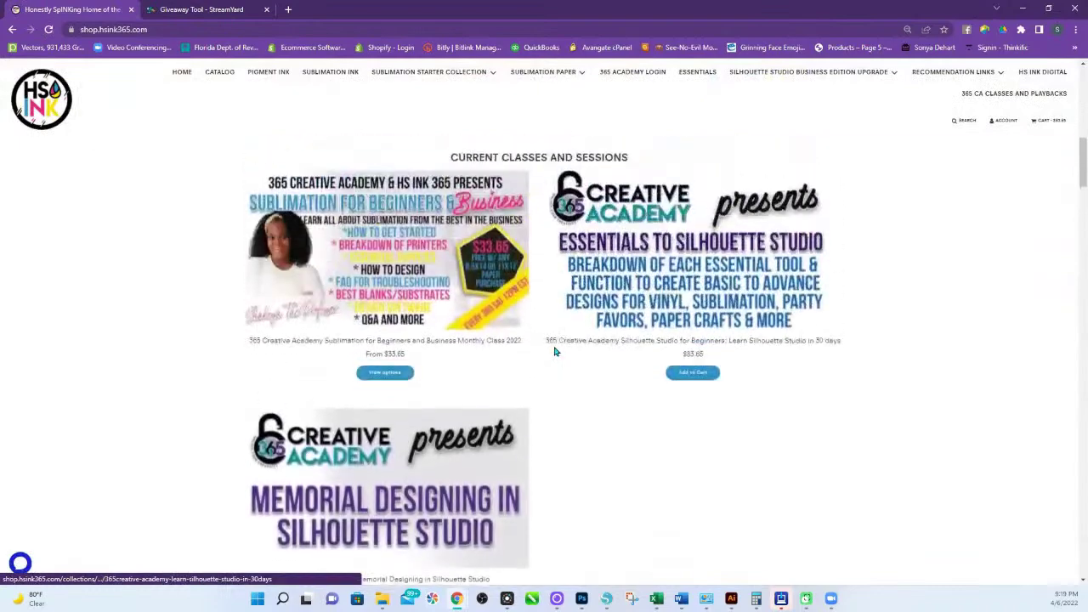
{"action": "left_click", "coordinate": [735, 280]}
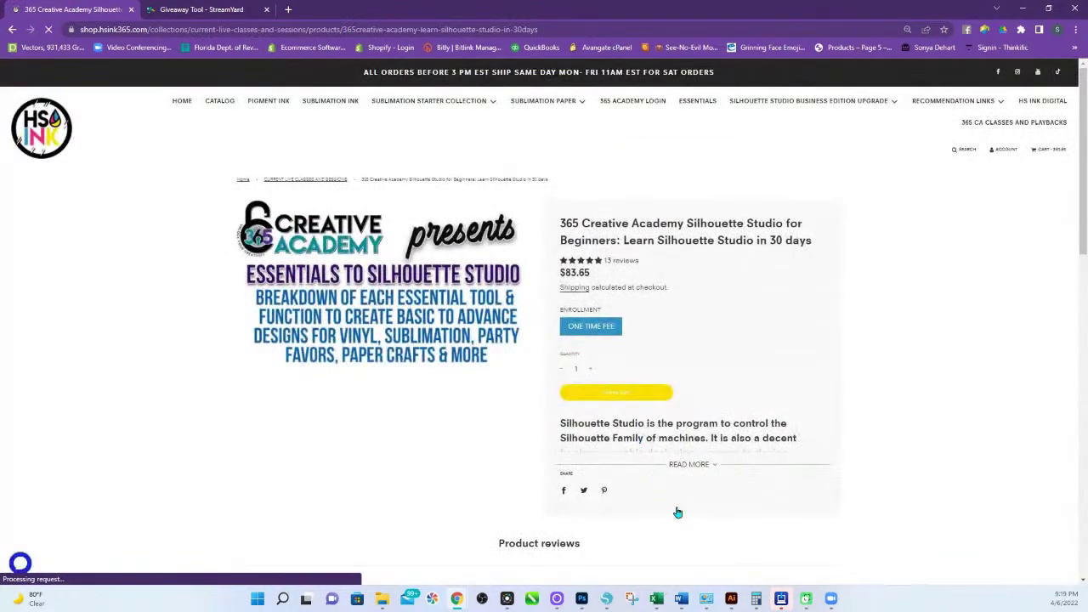
Step: Expand the class description and read through the course details, upgrade links and access instructions
{"action": "scroll", "coordinate": [687, 475], "scroll_direction": "down", "scroll_amount": 1}
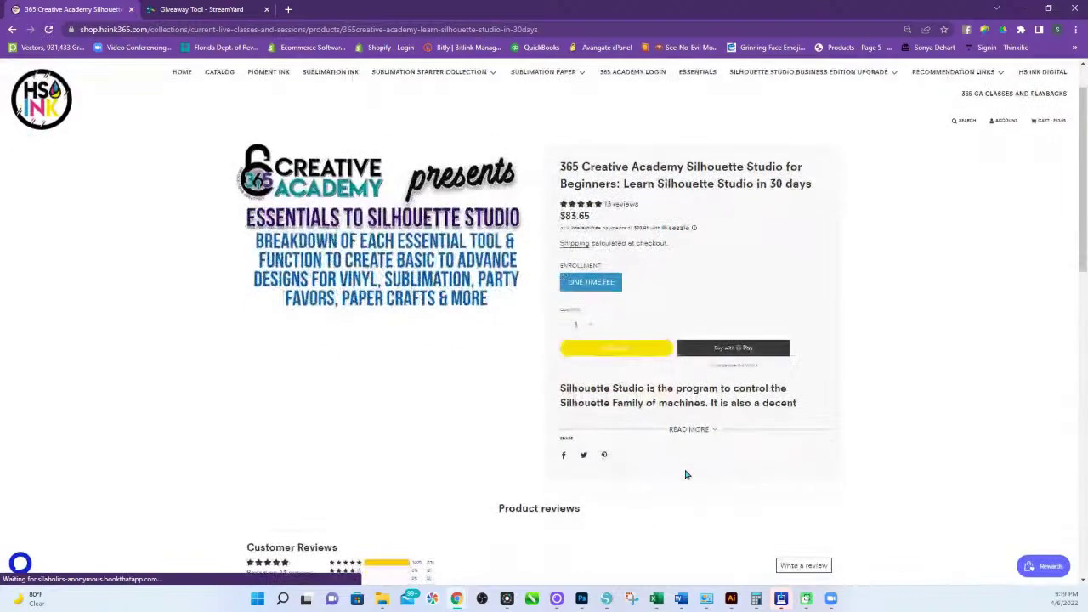
{"action": "left_click", "coordinate": [698, 429]}
{"action": "scroll", "coordinate": [697, 428], "scroll_direction": "down", "scroll_amount": 3}
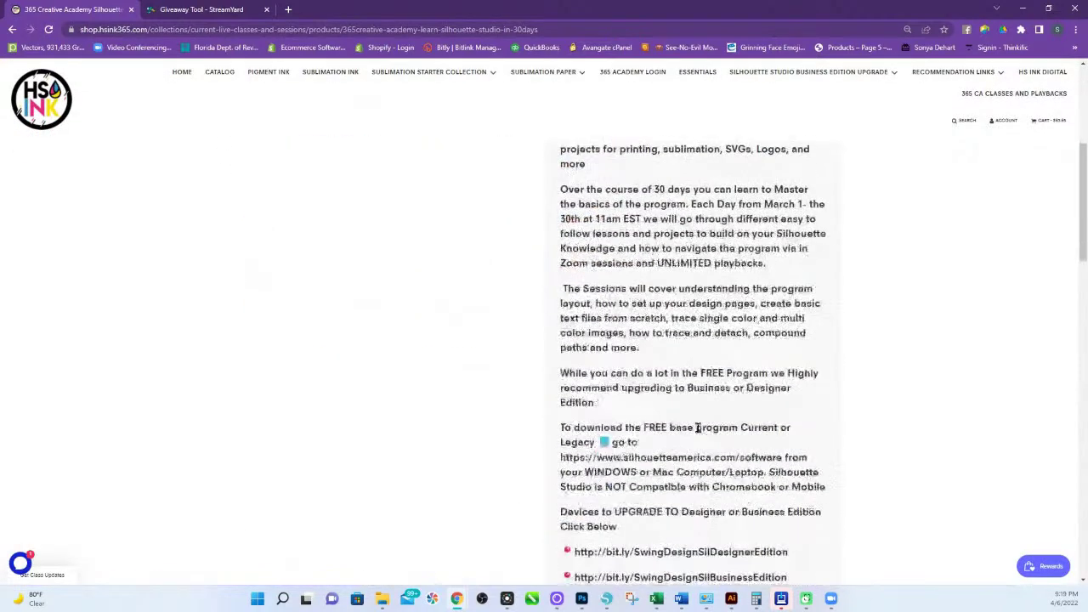
{"action": "scroll", "coordinate": [697, 430], "scroll_direction": "down", "scroll_amount": 4}
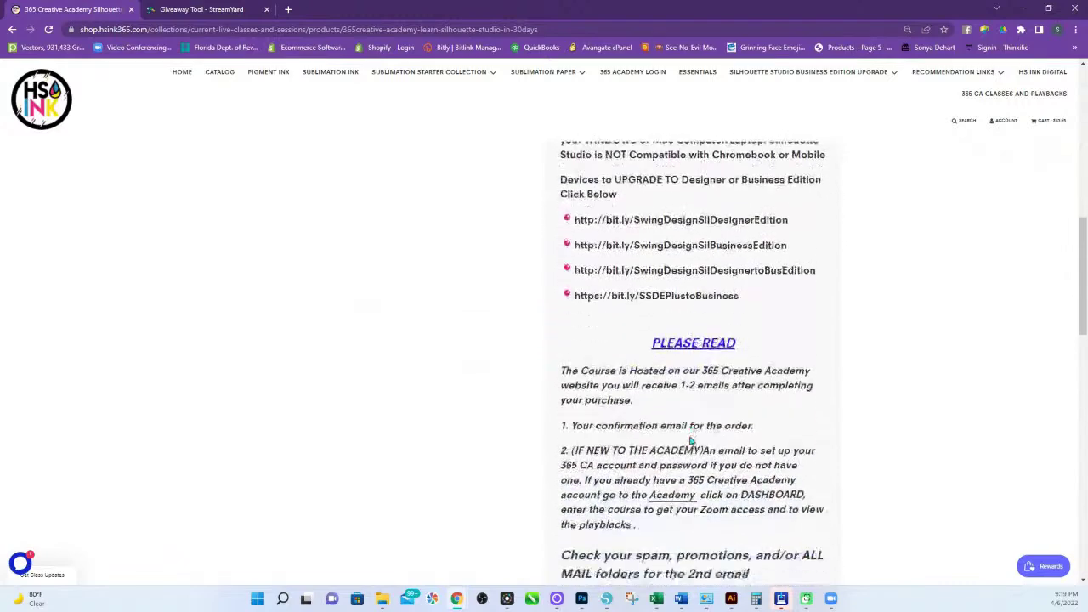
{"action": "scroll", "coordinate": [690, 440], "scroll_direction": "down", "scroll_amount": 1}
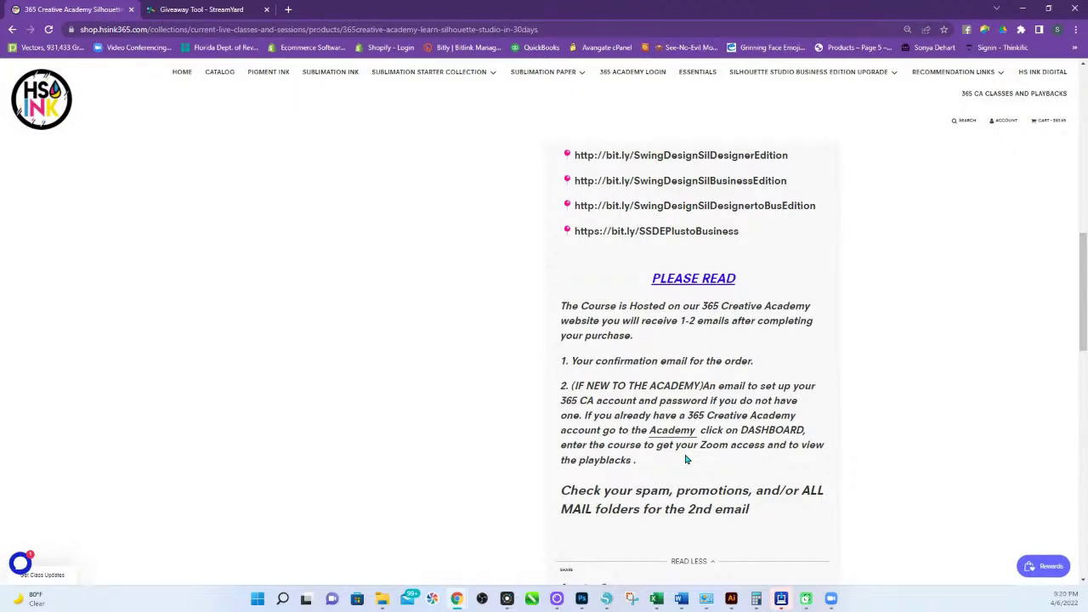
Step: Select the full web address of the Silhouette Studio for Beginners class page
{"action": "scroll", "coordinate": [474, 161], "scroll_direction": "up", "scroll_amount": 10}
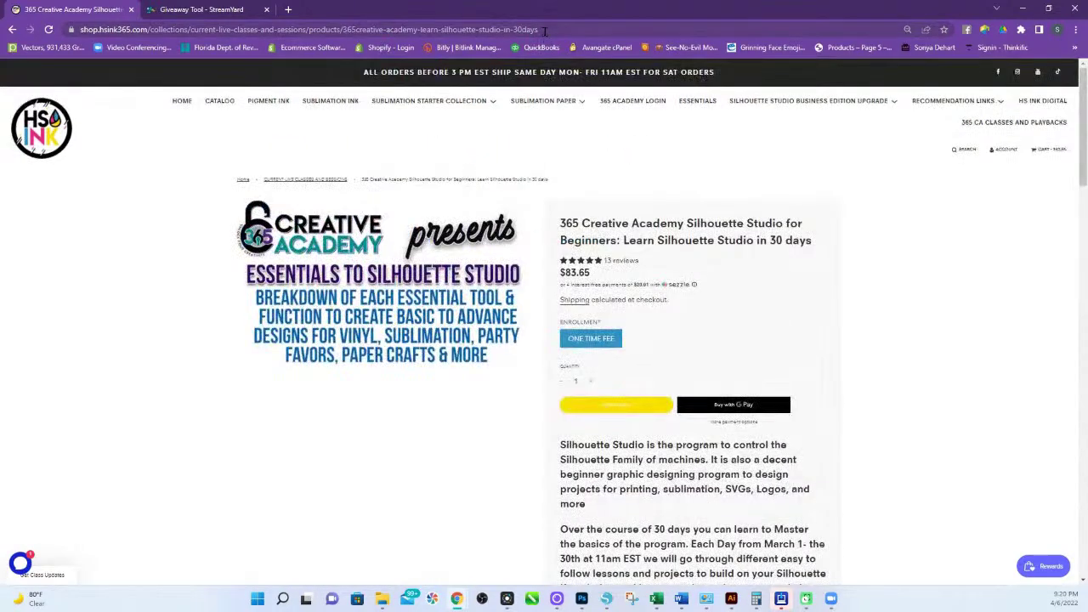
{"action": "left_click_drag", "start_coordinate": [542, 30], "coordinate": [43, 33]}
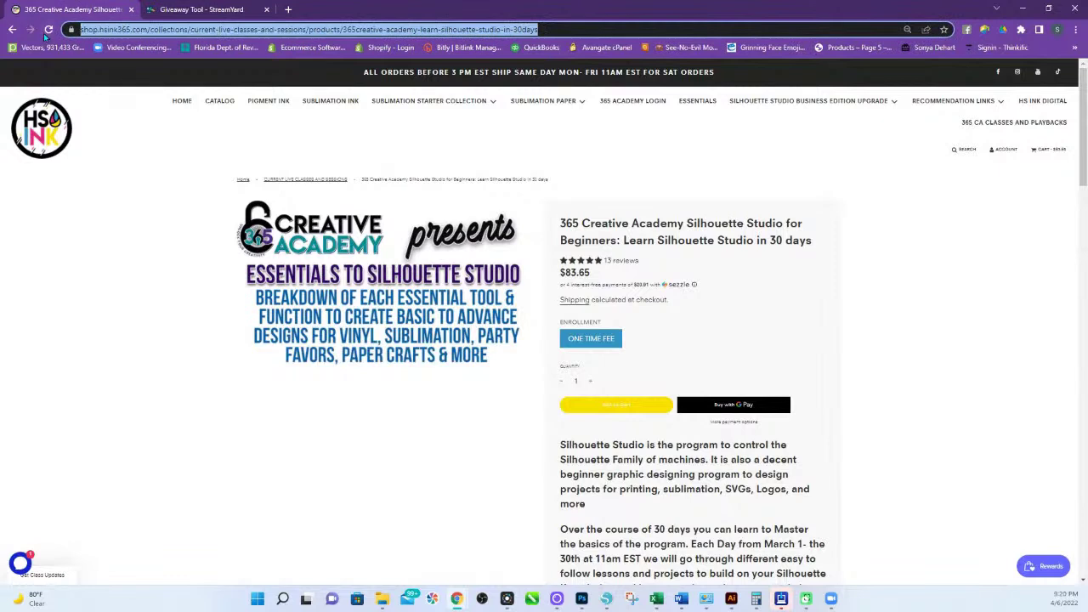